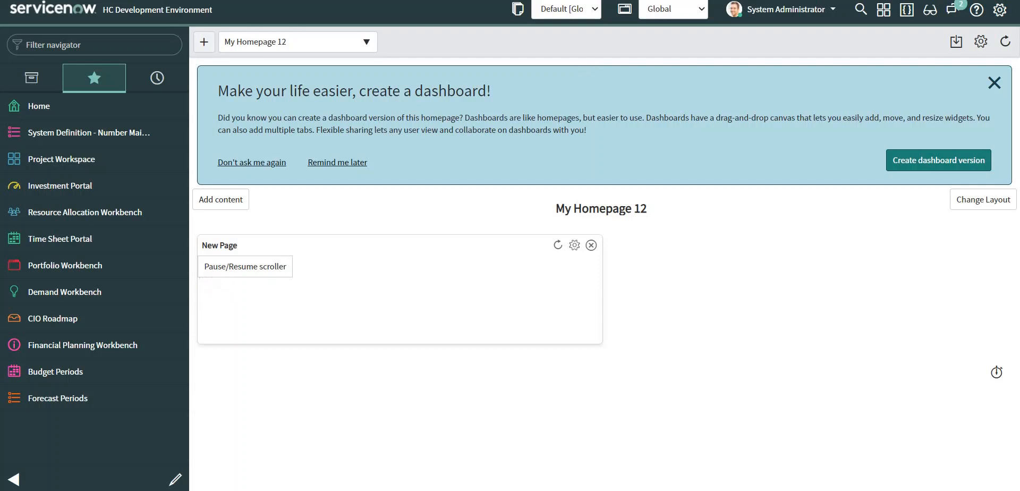
# Find the System OAuth module by filtering for oauth and open the Application Registry list.
pyautogui.click(57, 45)
pyautogui.write('o')
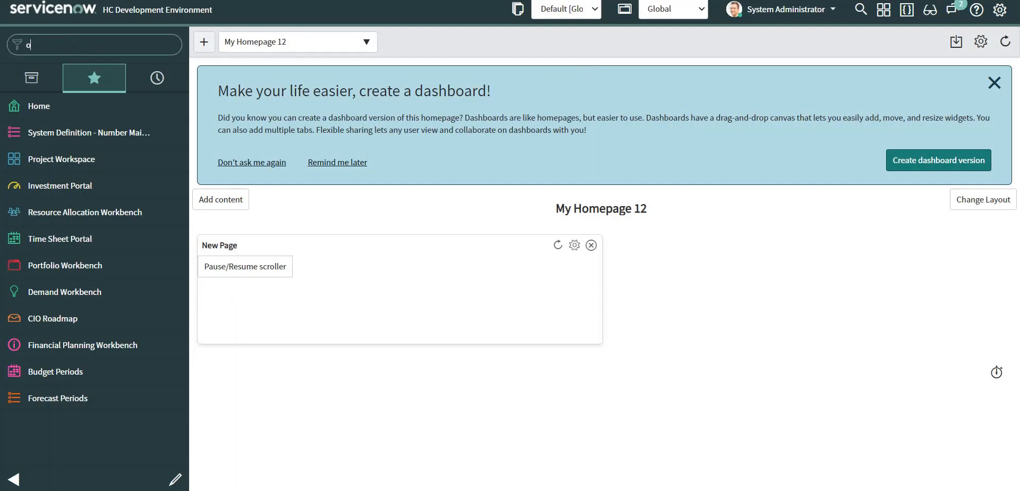
pyautogui.write('auth')
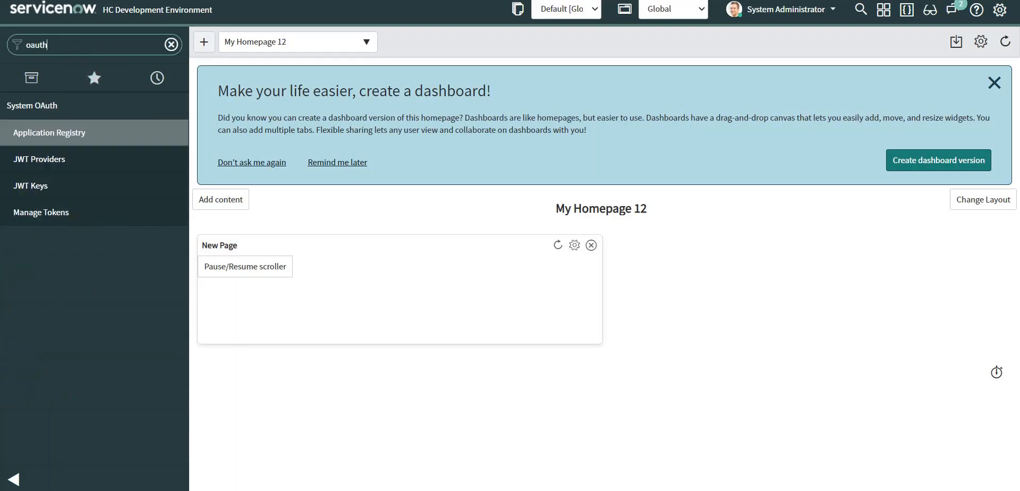
pyautogui.click(71, 139)
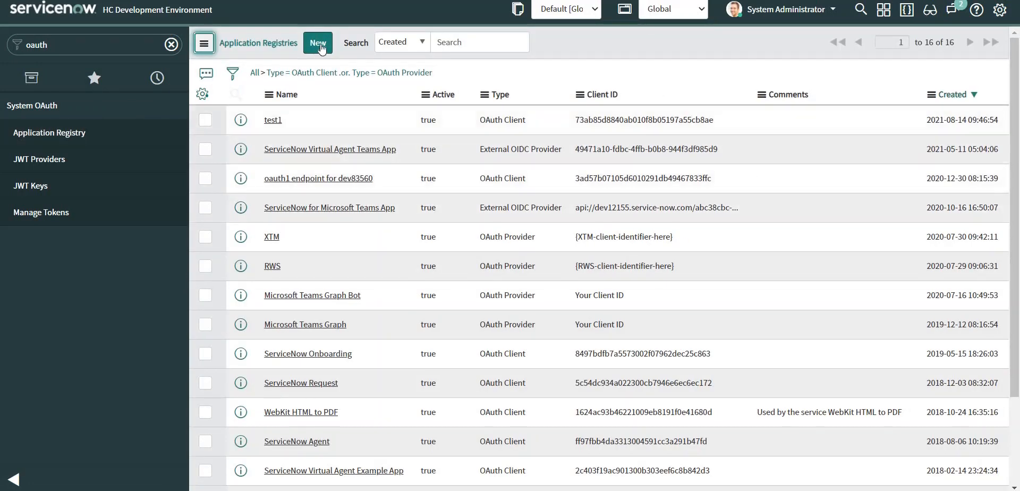
# Start a new OAuth JWT API endpoint for external clients and name it test_jwt_oauth.
pyautogui.click(318, 42)
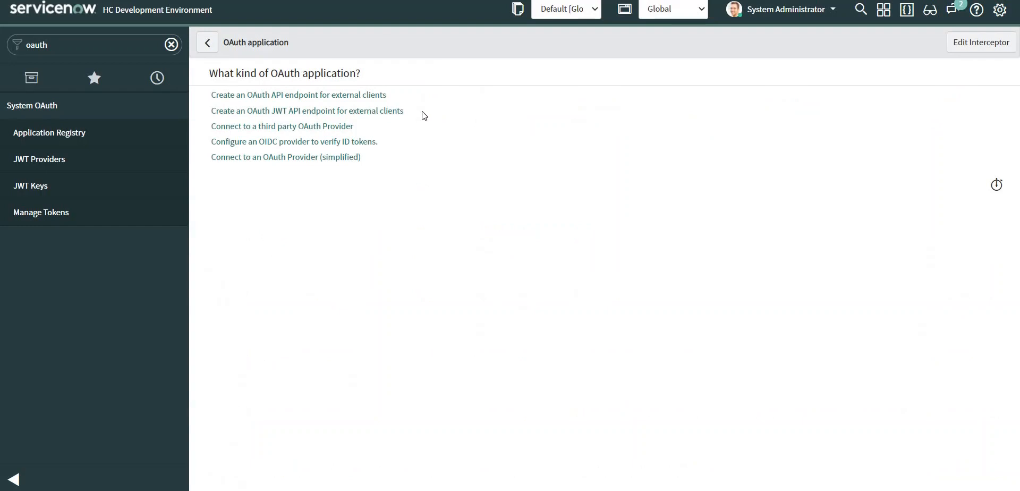
pyautogui.moveTo(410, 114); pyautogui.dragTo(214, 119)
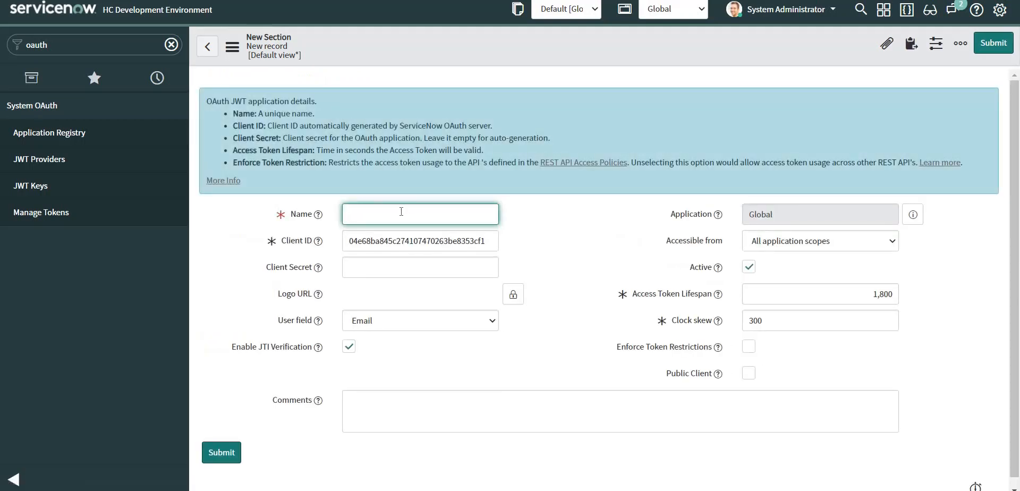
pyautogui.write('test_jwt_oauth')
pyautogui.click(415, 269)
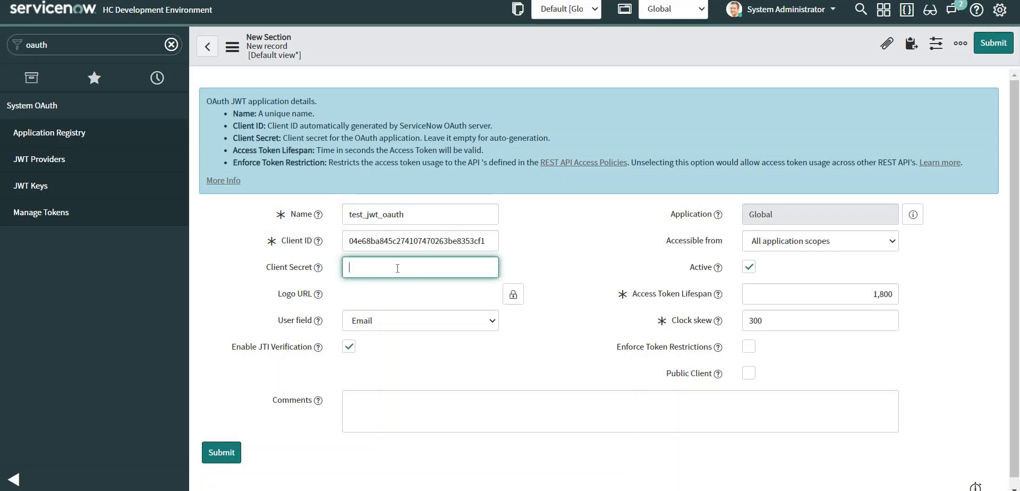
# Check the User field choices, keep Email, and save the new OAuth JWT application record.
pyautogui.click(417, 326)
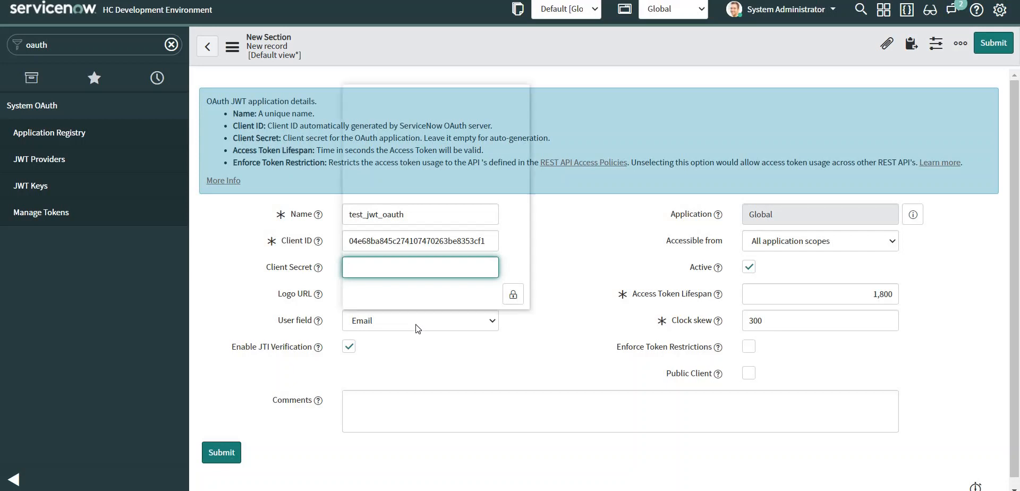
pyautogui.click(416, 325)
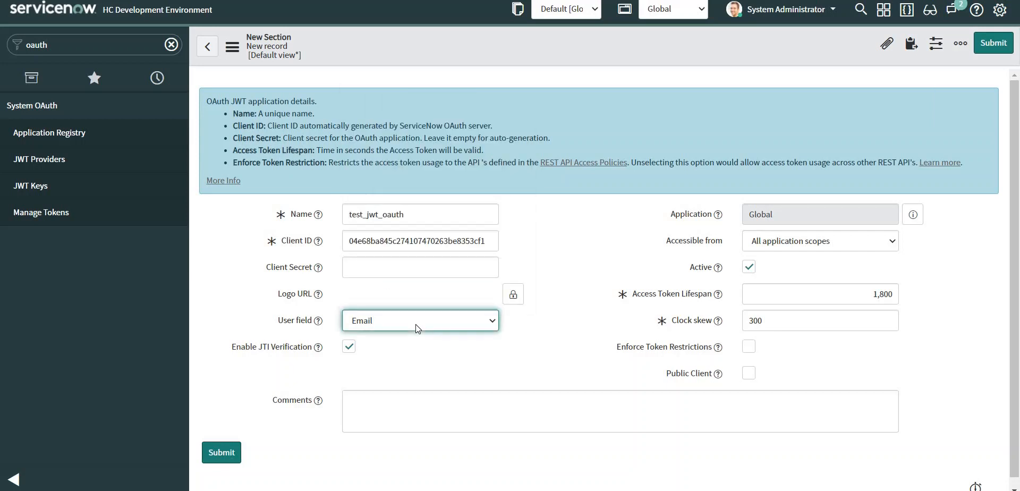
pyautogui.click(416, 324)
pyautogui.scroll(-1, 430, 248)
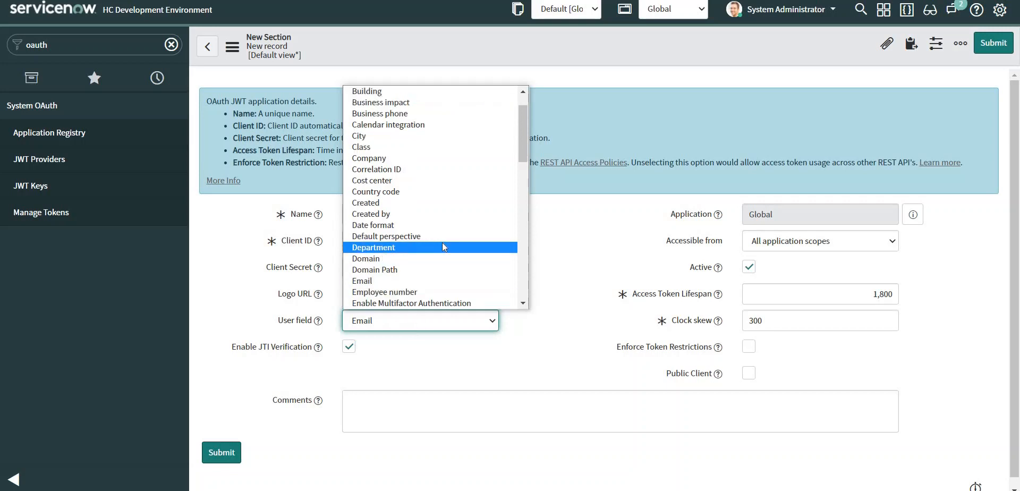
pyautogui.click(569, 316)
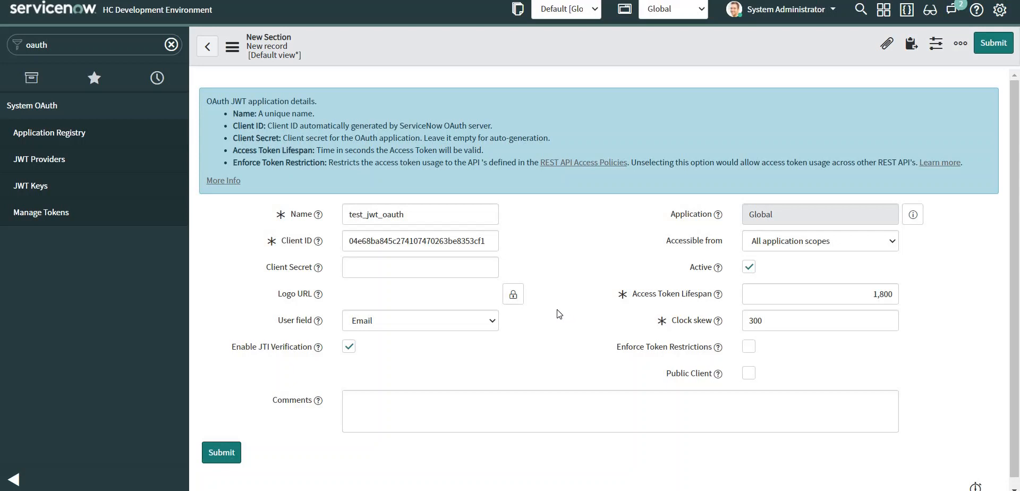
pyautogui.rightClick(556, 41)
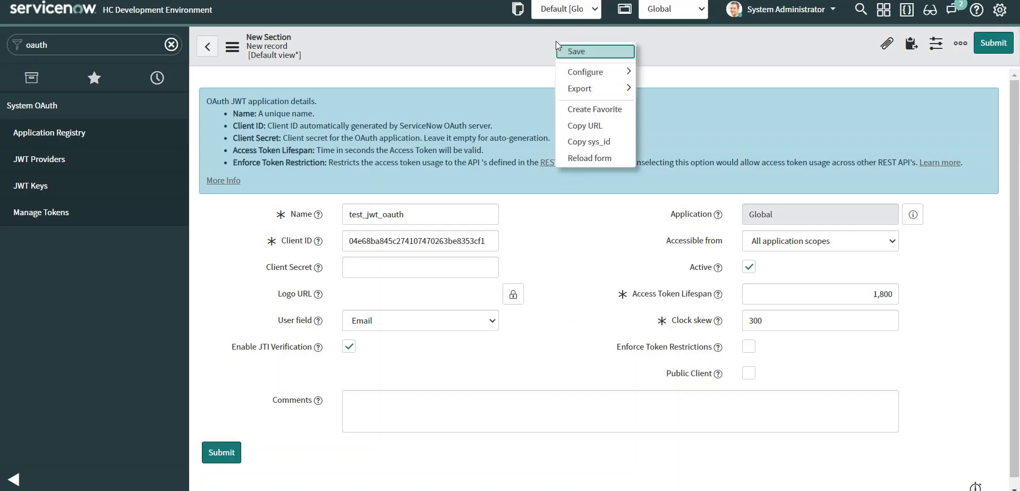
pyautogui.click(582, 51)
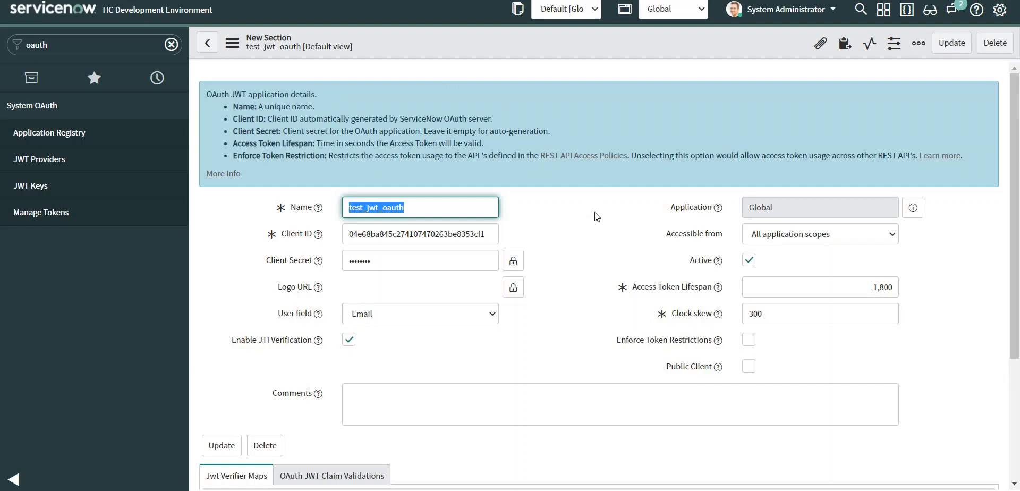
# Switch to Postman, set the token request body to x-www-form-urlencoded, and add a client_id key.
pyautogui.scroll(-3, 589, 217)
pyautogui.hotkey('alt', 'Tab')
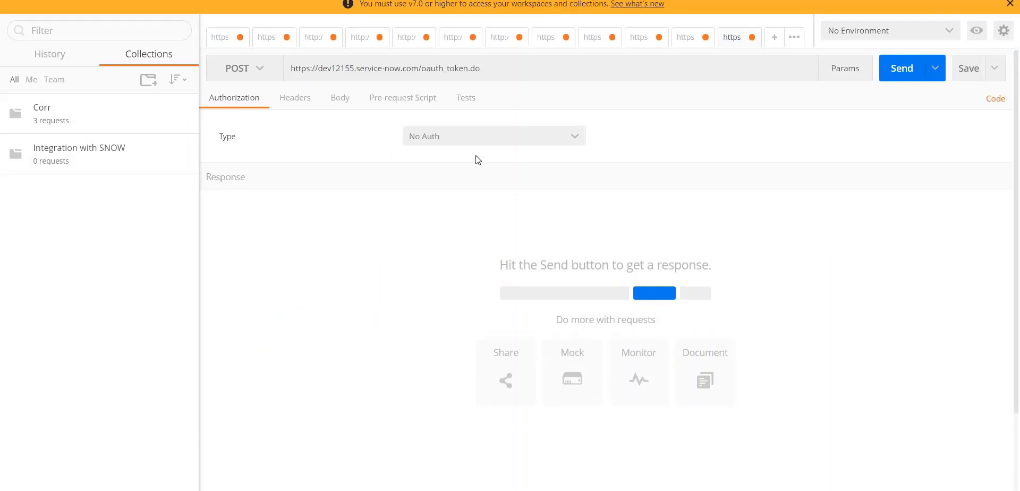
pyautogui.click(339, 101)
pyautogui.click(279, 122)
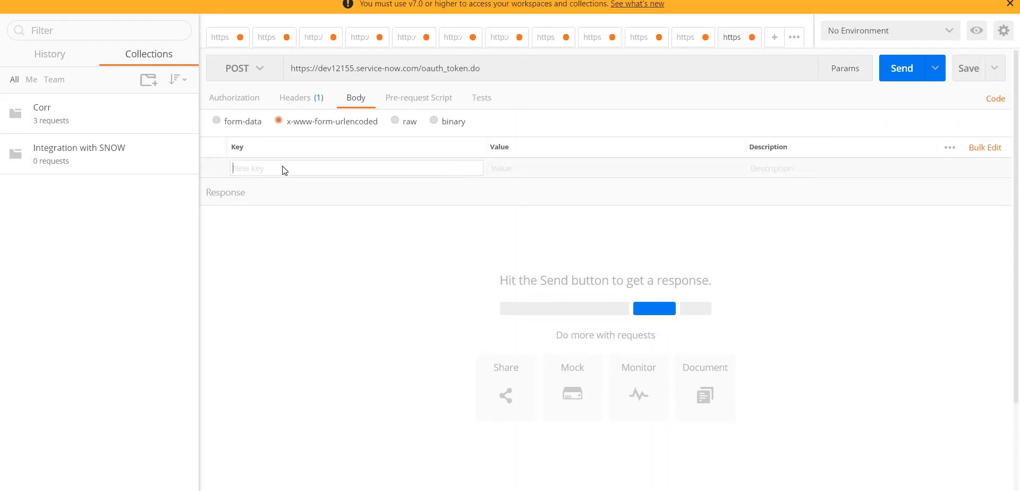
pyautogui.write('client_id')
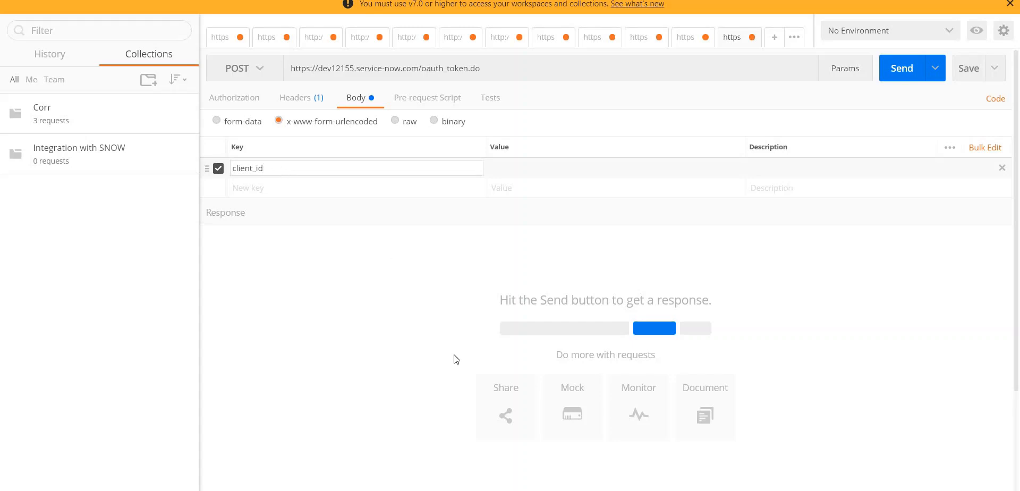
# Copy the Client ID from the ServiceNow test_jwt_oauth record into the client_id value in Postman.
pyautogui.hotkey('alt', 'Tab')
pyautogui.doubleClick(405, 237)
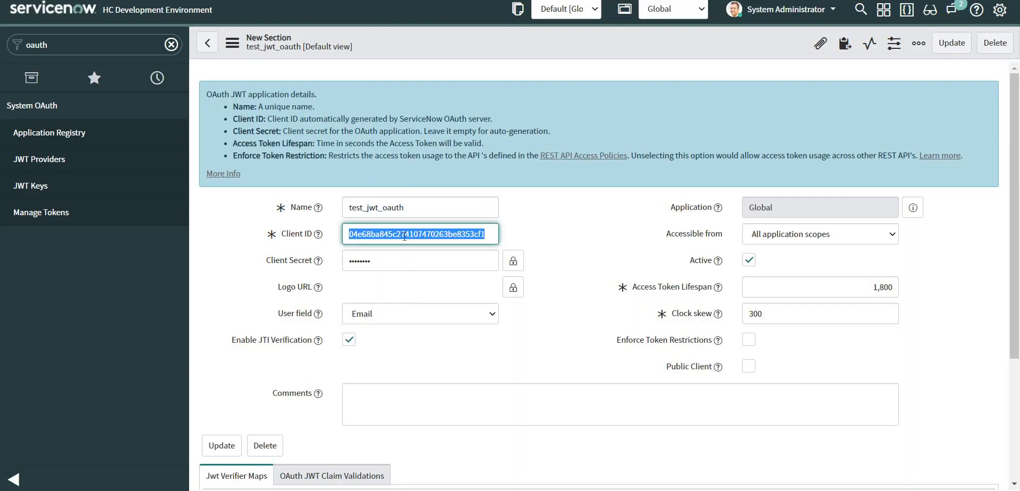
pyautogui.hotkey('ctrl', 'c')
pyautogui.hotkey('alt', 'Tab')
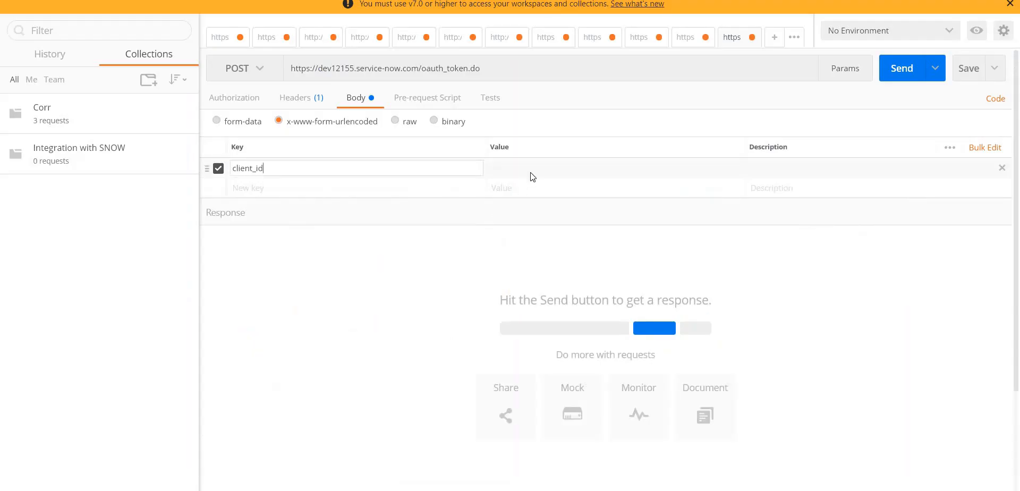
pyautogui.click(533, 170)
pyautogui.hotkey('ctrl', 'v')
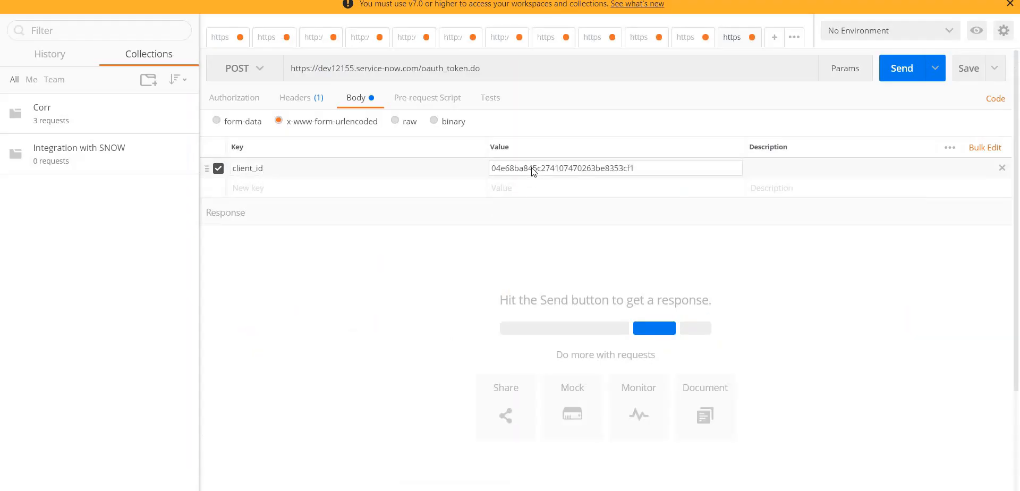
# Reveal and copy the client secret in ServiceNow, and paste it as the value of a new client_secret key in Postman.
pyautogui.hotkey('alt', 'Tab')
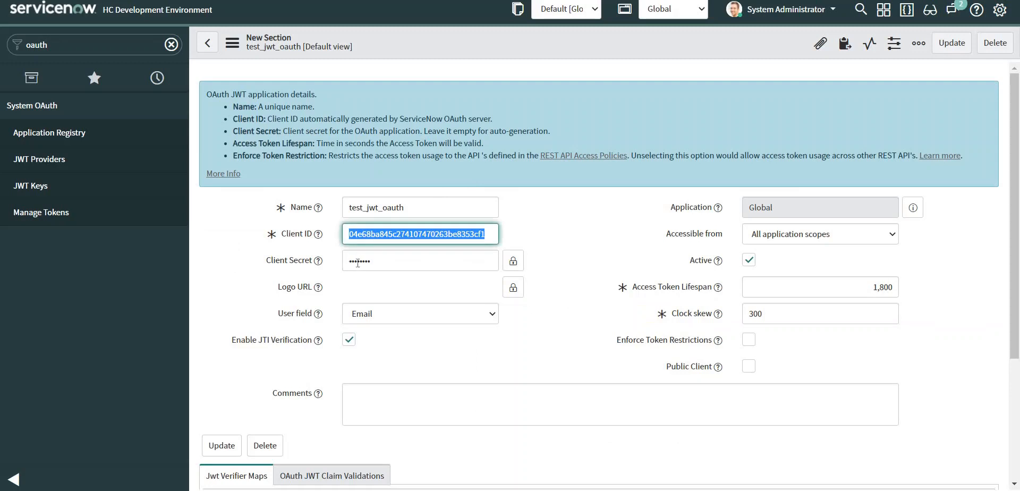
pyautogui.click(513, 260)
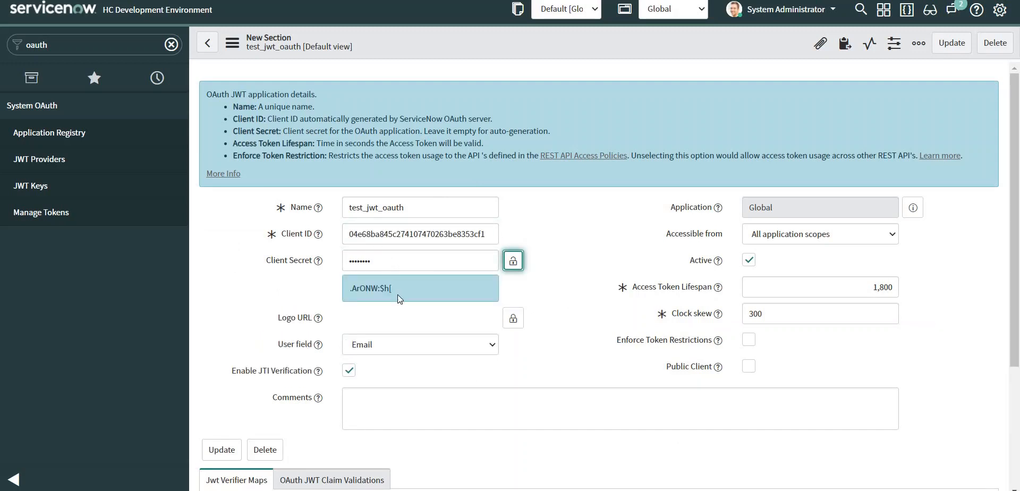
pyautogui.moveTo(393, 289); pyautogui.dragTo(350, 289)
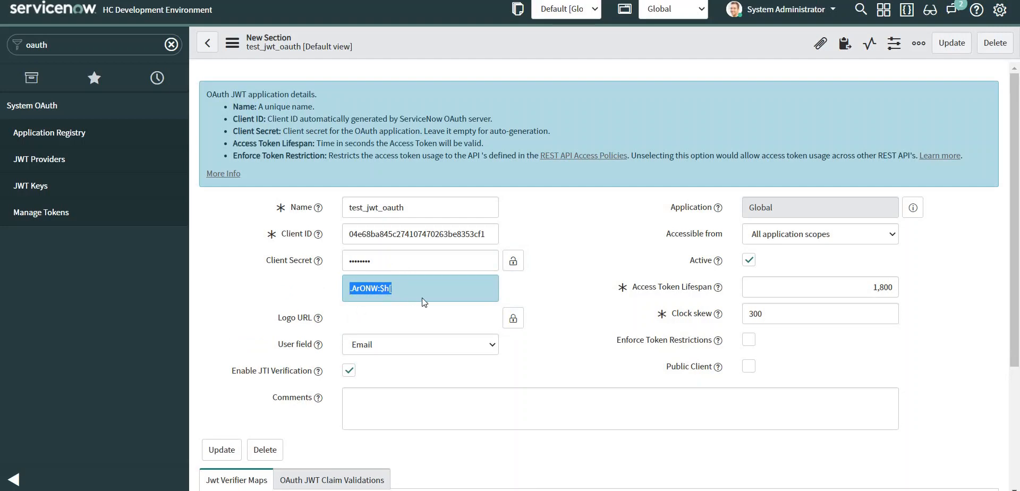
pyautogui.hotkey('alt', 'Tab')
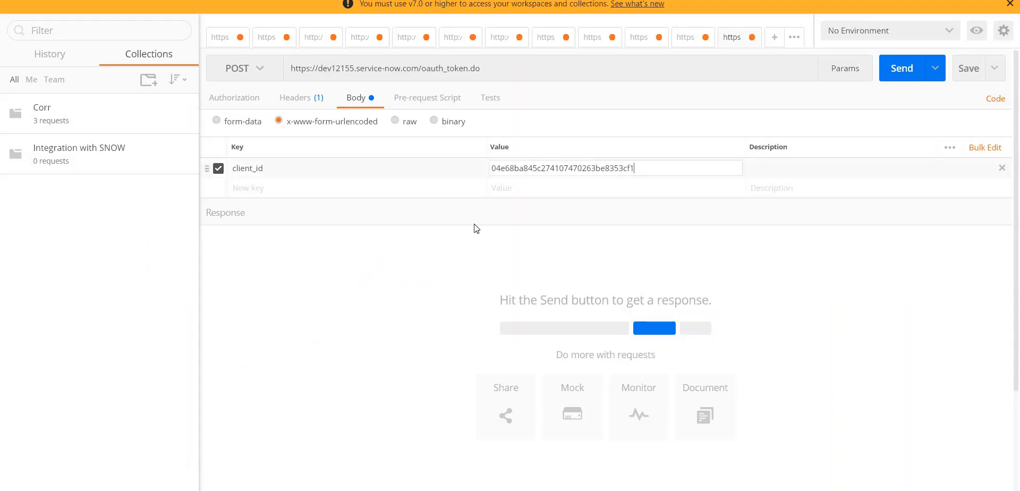
pyautogui.click(404, 189)
pyautogui.write('c')
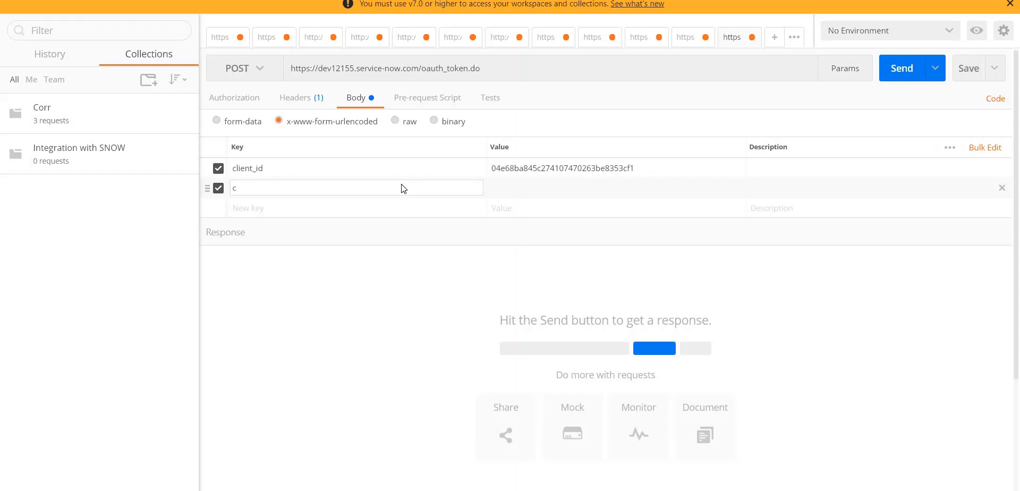
pyautogui.write('lient_secret')
pyautogui.click(508, 188)
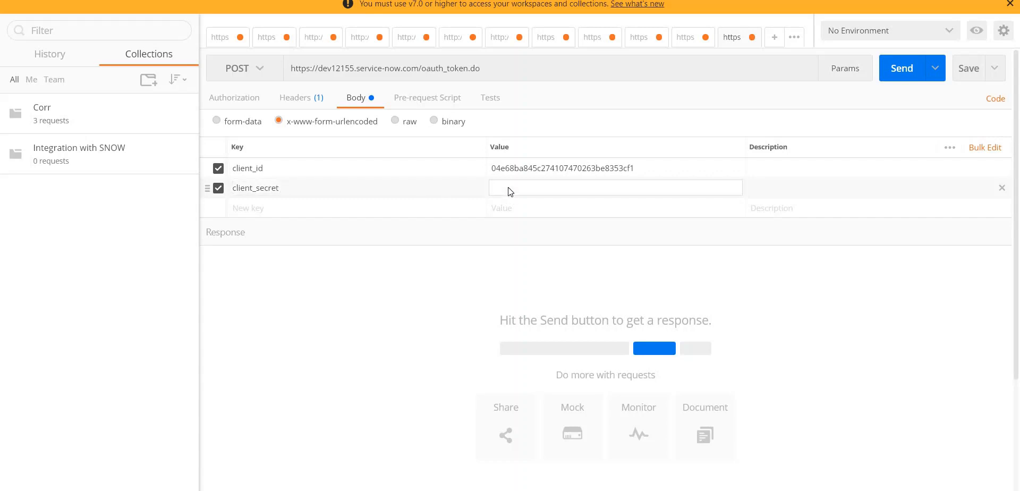
pyautogui.hotkey('ctrl', 'v')
# Add a grant_type key with the value urn:ietf:params:oauth:grant-type:jwt-bearer to the request body.
pyautogui.click(336, 215)
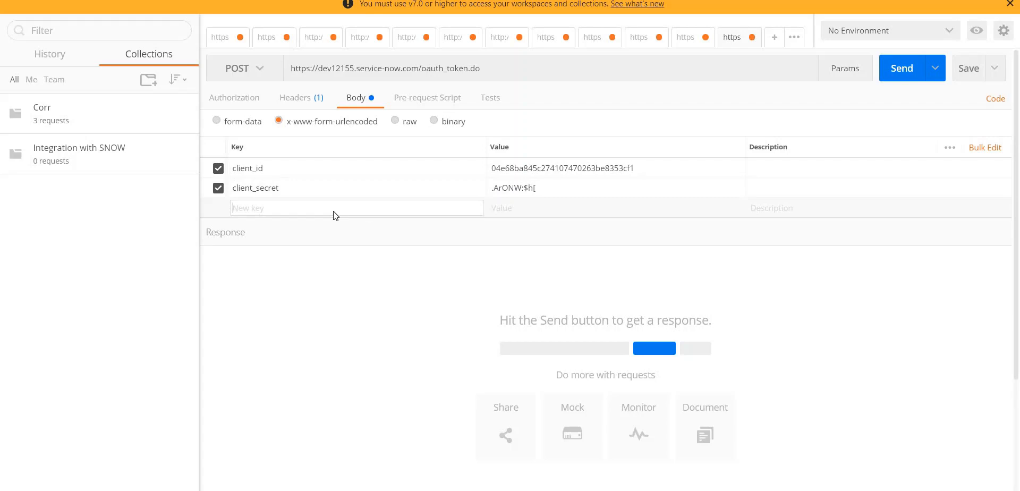
pyautogui.write('grant')
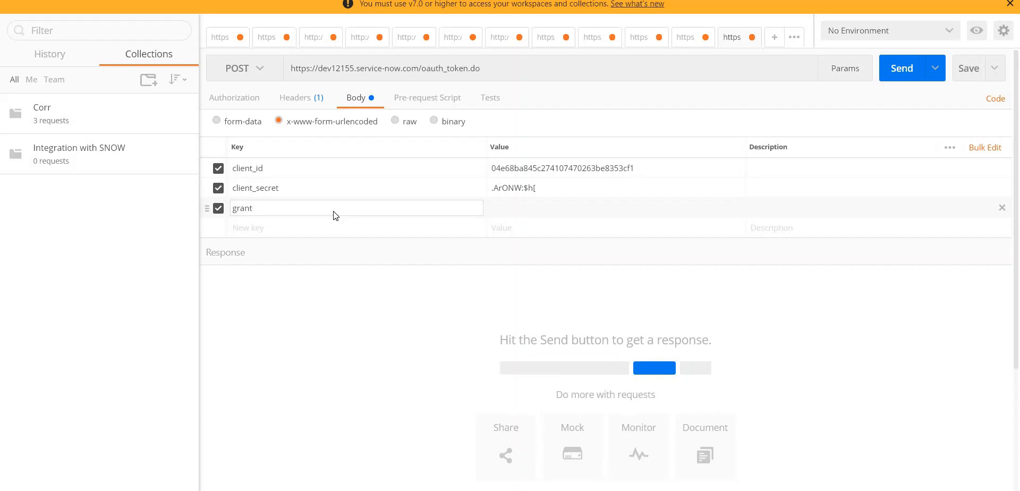
pyautogui.write('_type')
pyautogui.press('Tab')
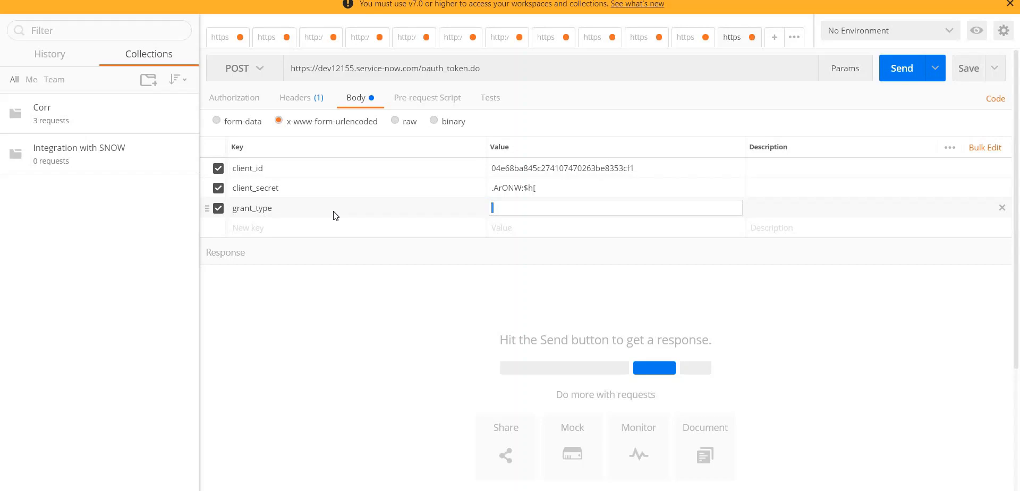
pyautogui.write('urn:ietf:params:oauth')
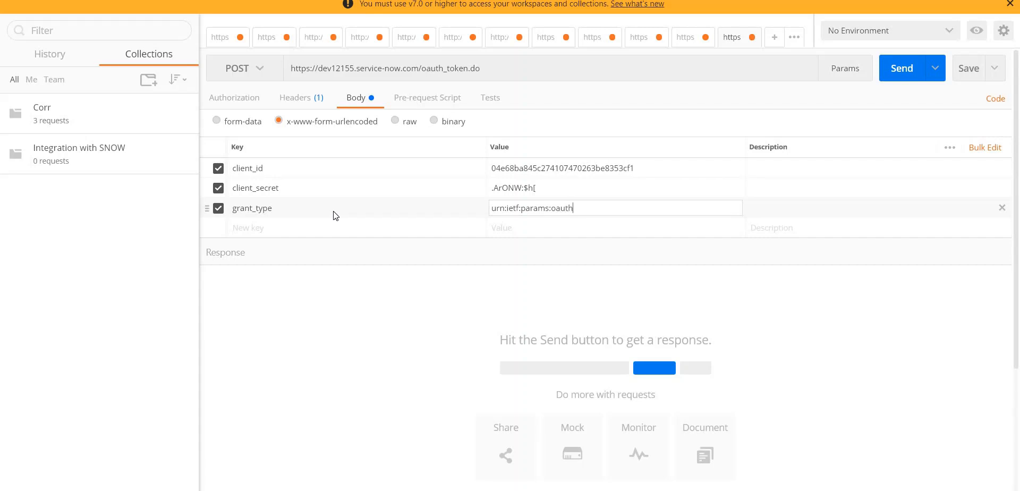
pyautogui.write(':grant-type:jwt-bearer')
pyautogui.click(301, 233)
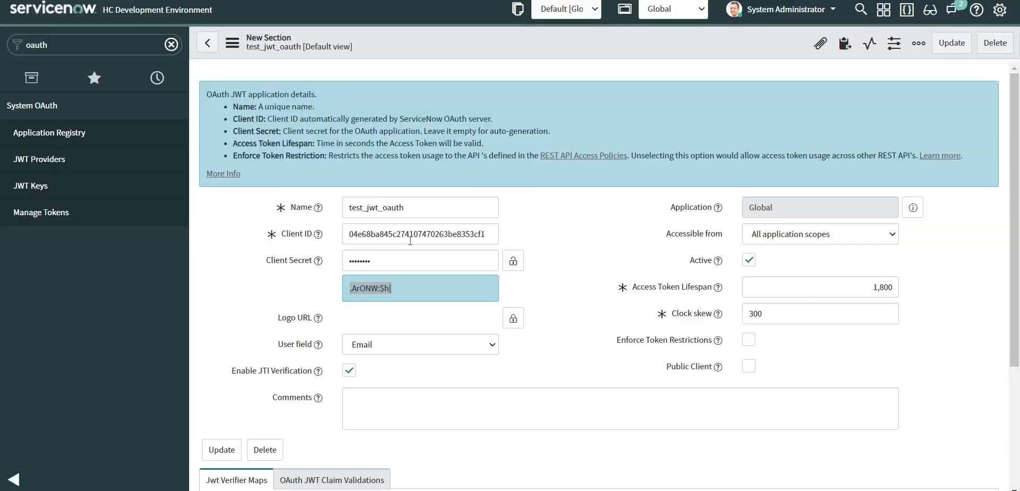
# Return to ServiceNow, filter the navigator for background, and open Scripts - Background.
pyautogui.doubleClick(40, 45)
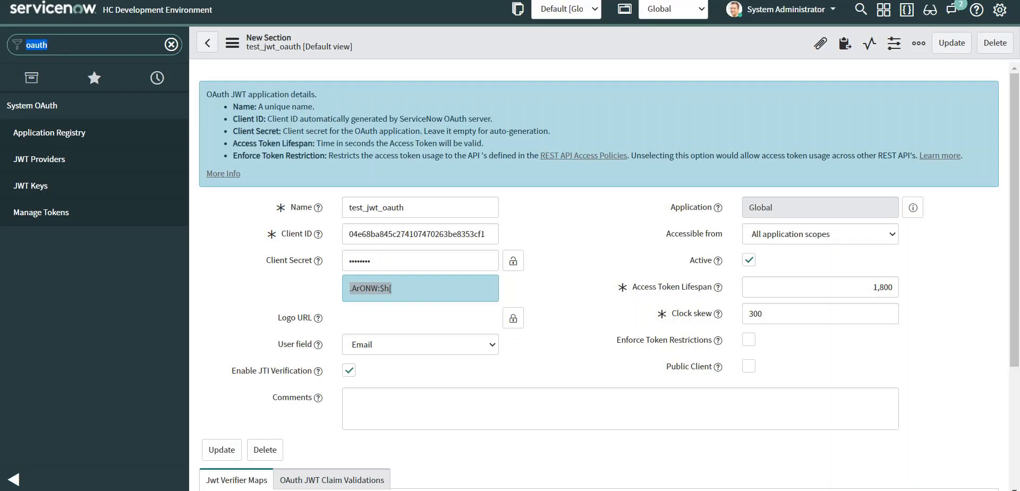
pyautogui.write('backgro')
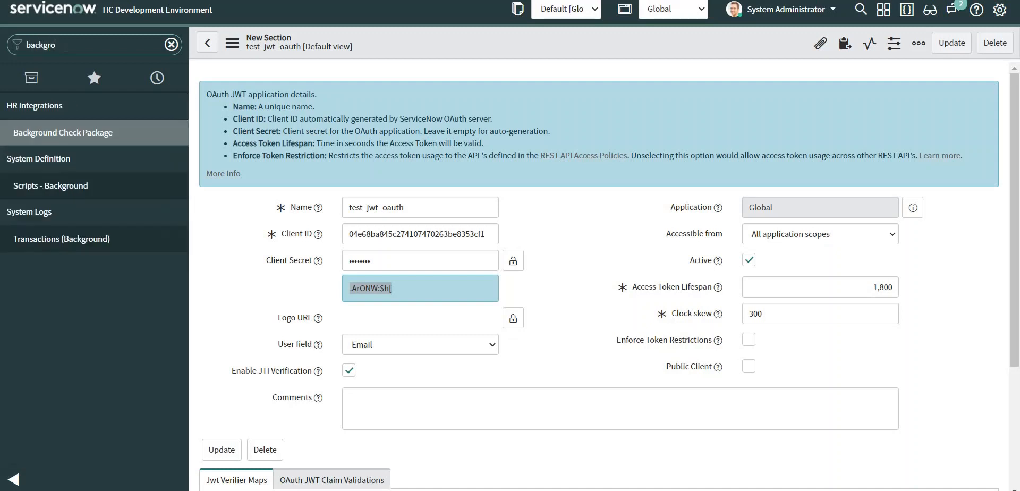
pyautogui.write('und scru')
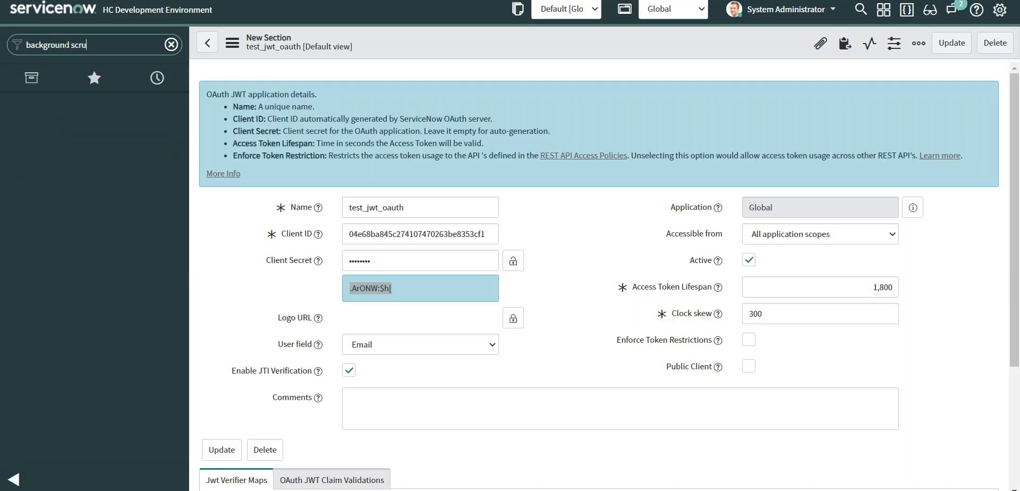
pyautogui.write('ipt')
pyautogui.press('BackSpace')
pyautogui.press('BackSpace')
pyautogui.press('BackSpace')
pyautogui.press('BackSpace')
pyautogui.press('BackSpace')
pyautogui.press('BackSpace')
pyautogui.press('BackSpace')
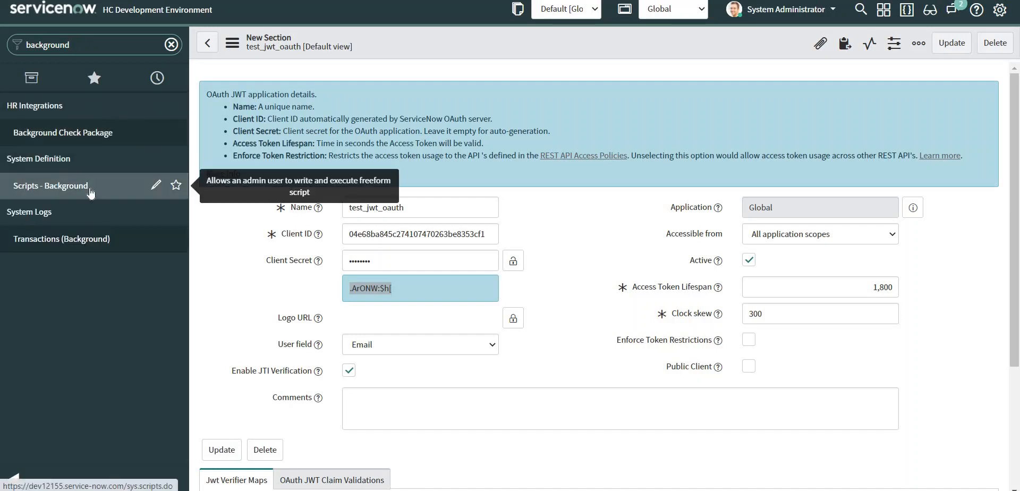
pyautogui.click(58, 186)
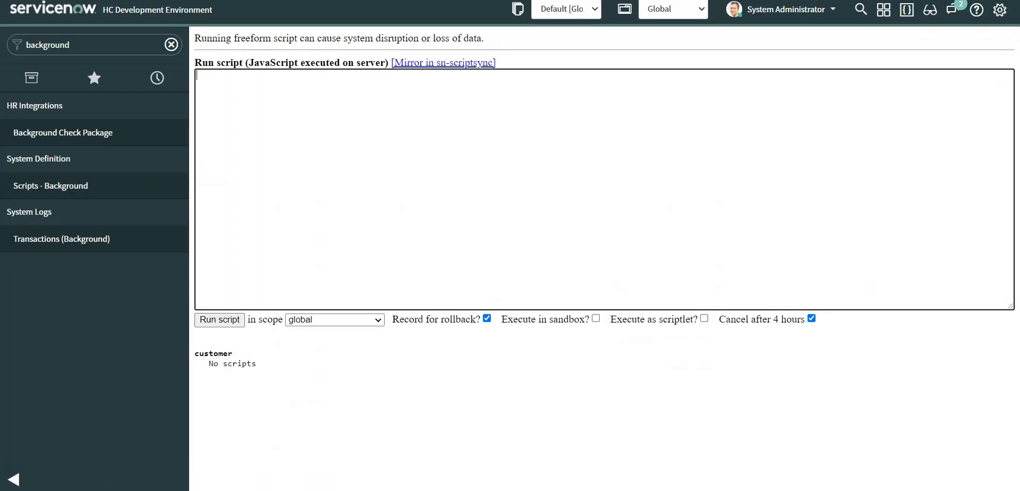
# Copy the entire JWT generation script from the text editor and paste it into the ServiceNow background script field.
pyautogui.hotkey('alt', 'Tab')
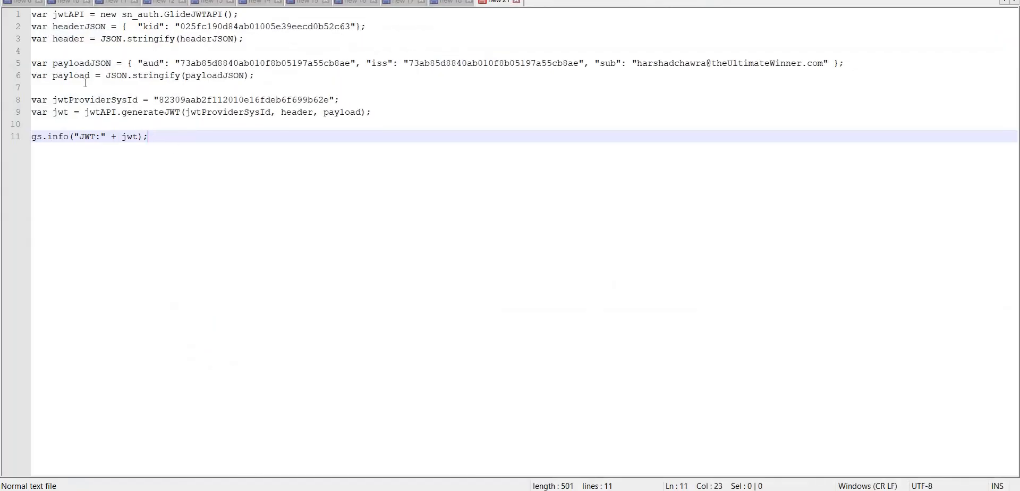
pyautogui.moveTo(149, 137); pyautogui.dragTo(31, 14)
pyautogui.hotkey('ctrl', 'c')
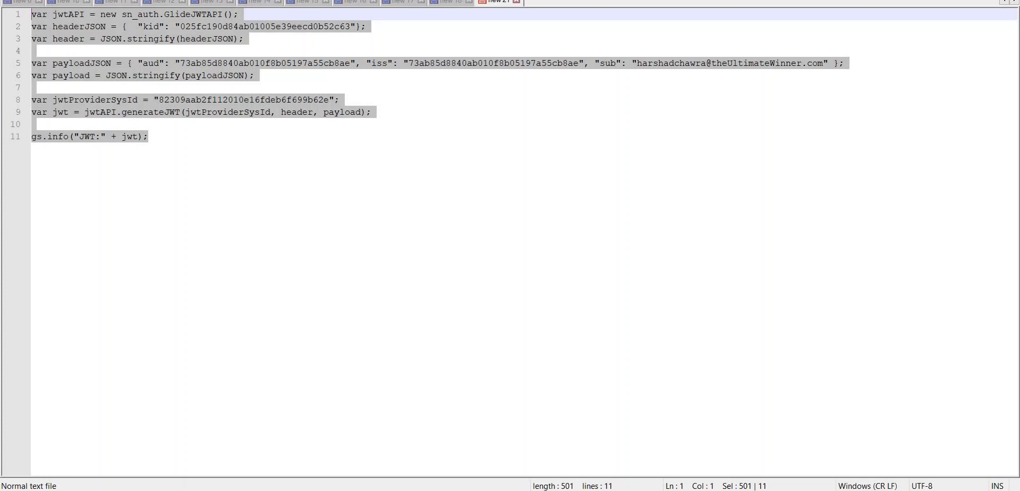
pyautogui.hotkey('alt', 'Tab')
pyautogui.click(312, 141)
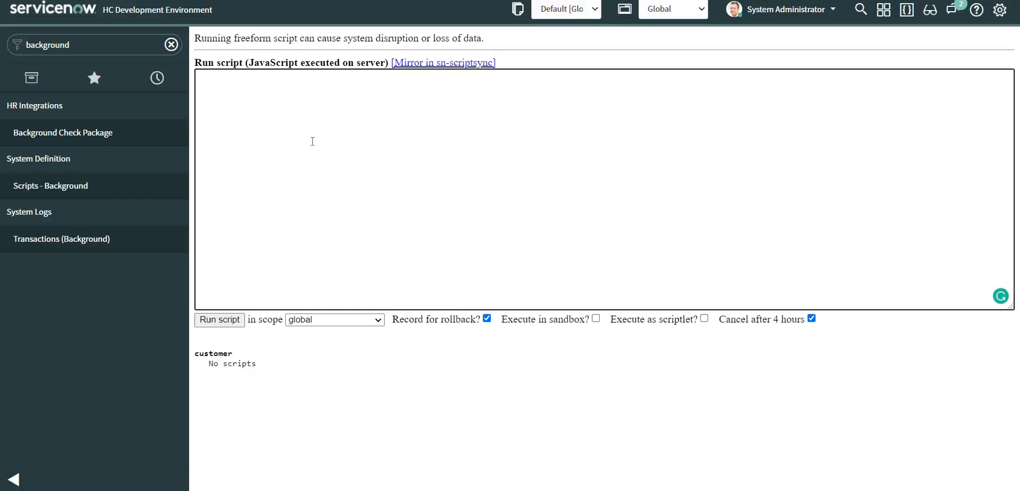
pyautogui.hotkey('ctrl', 'v')
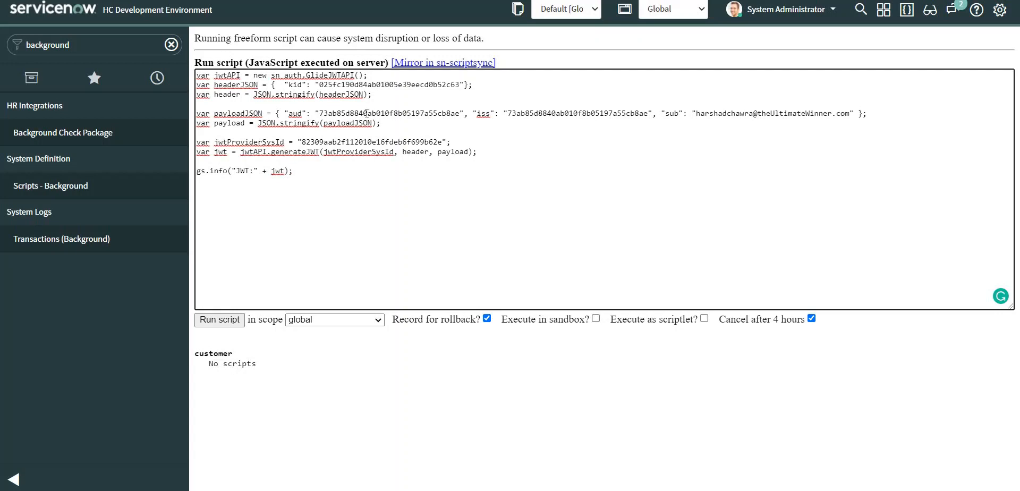
# Filter the navigator for oauth, open the test_jwt_oauth record from the Application Registry, and copy its Client ID.
pyautogui.doubleClick(366, 113)
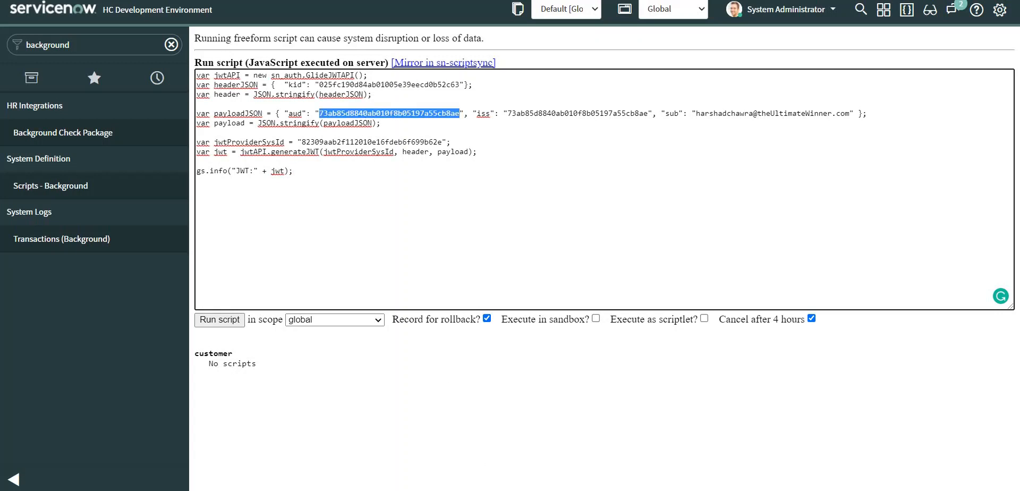
pyautogui.hotkey('alt', 'Tab')
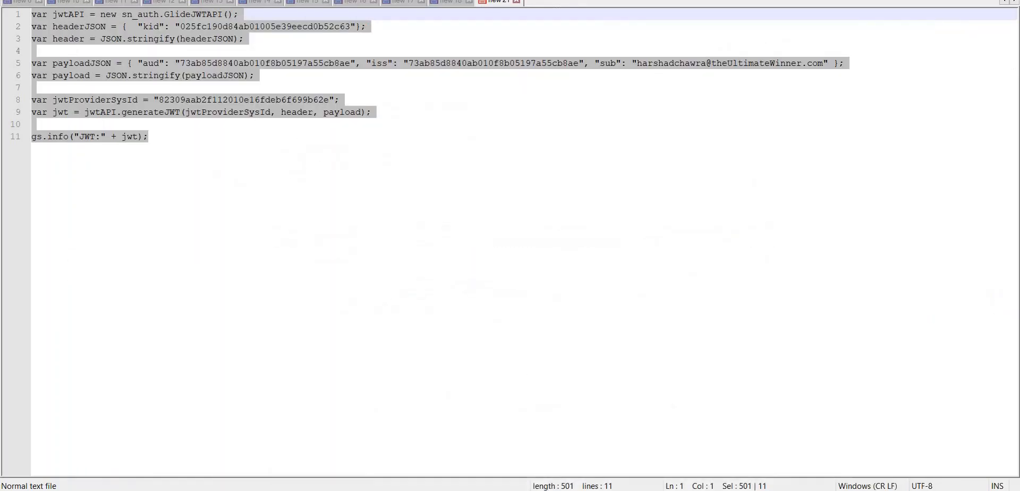
pyautogui.hotkey('alt', 'Tab')
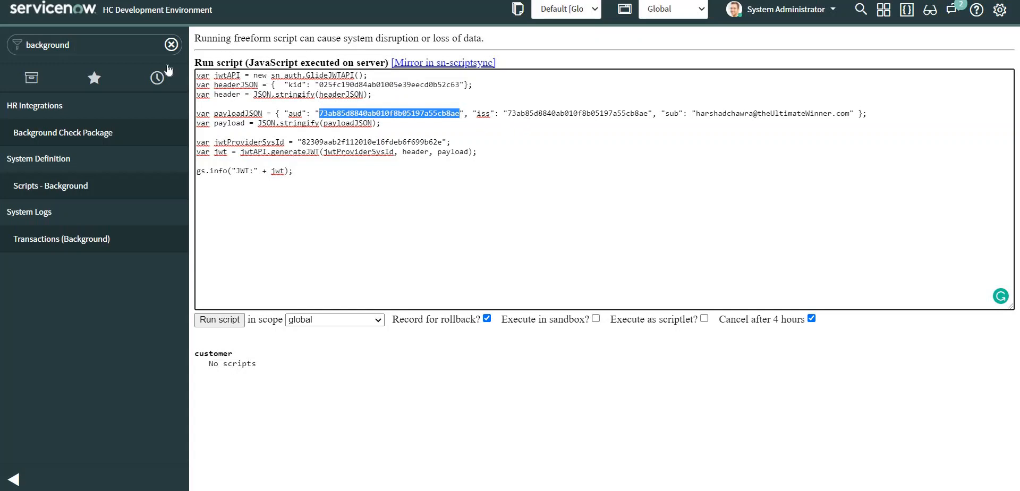
pyautogui.doubleClick(48, 46)
pyautogui.write('oauth')
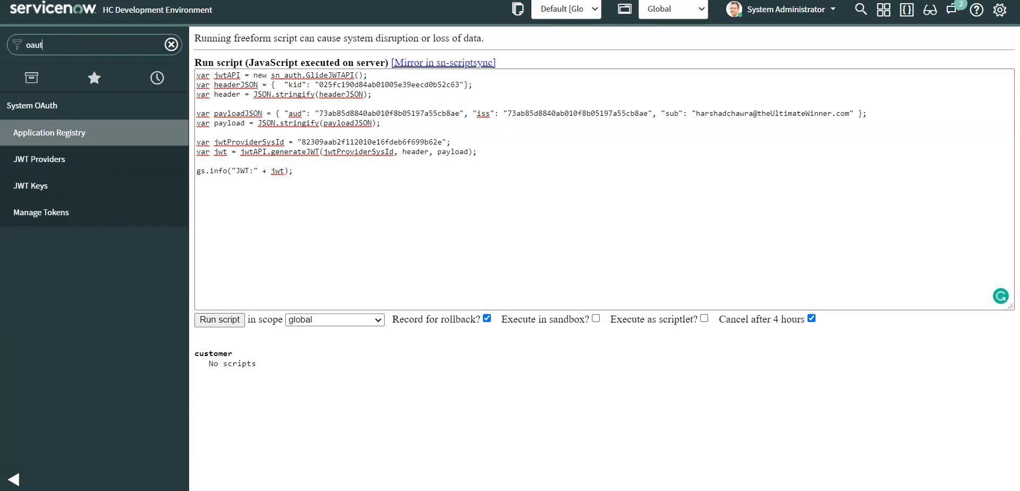
pyautogui.click(56, 133)
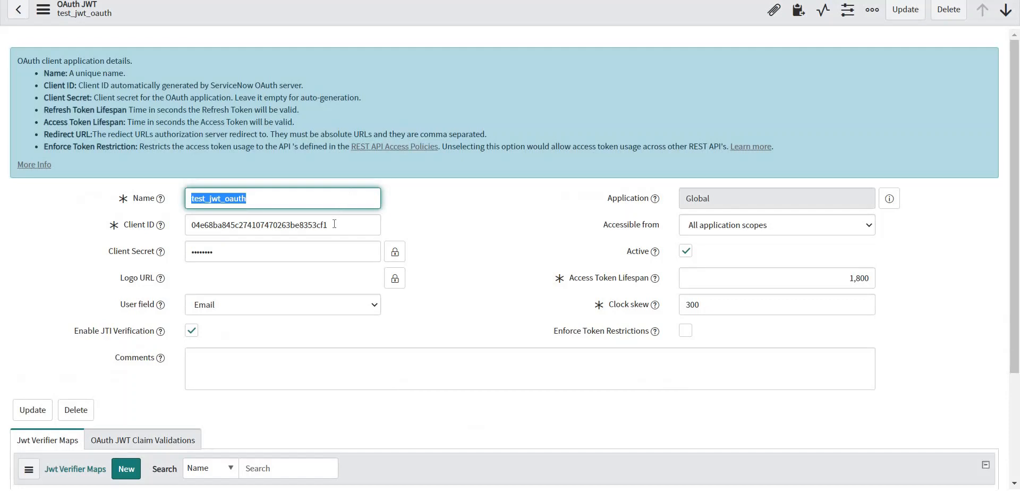
pyautogui.moveTo(334, 224); pyautogui.dragTo(168, 228)
pyautogui.hotkey('ctrl', 'c')
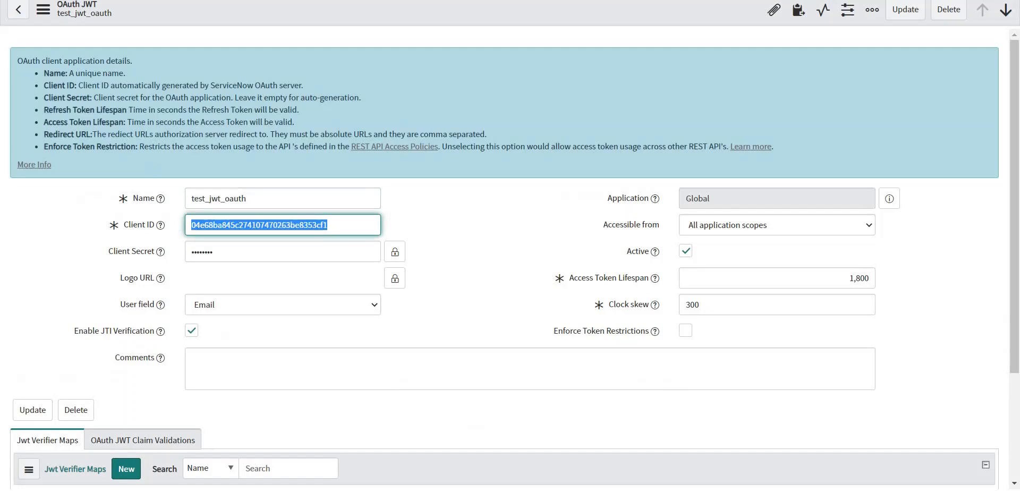
# Replace both the aud and iss values in the script's payloadJSON with the copied Client ID.
pyautogui.hotkey('ctrl', 'shift', 'Tab')
pyautogui.doubleClick(396, 114)
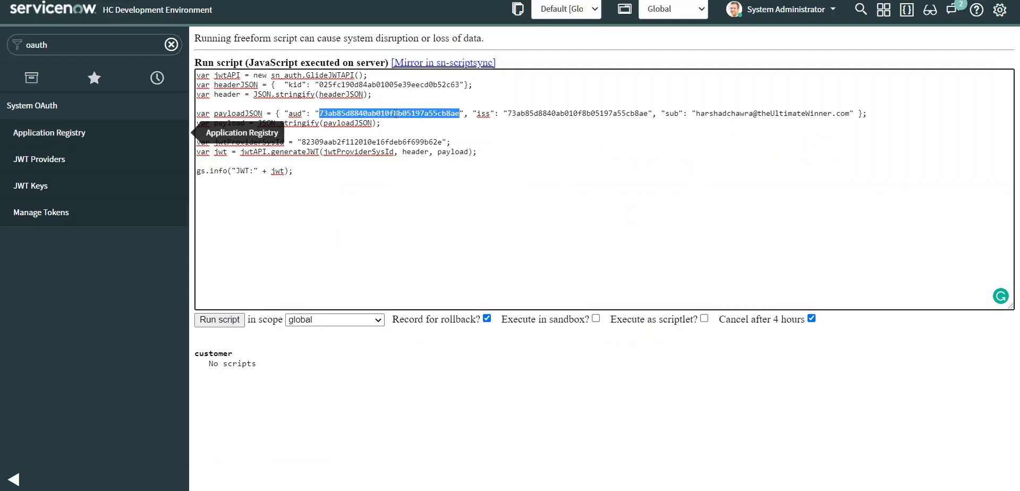
pyautogui.hotkey('ctrl', 'v')
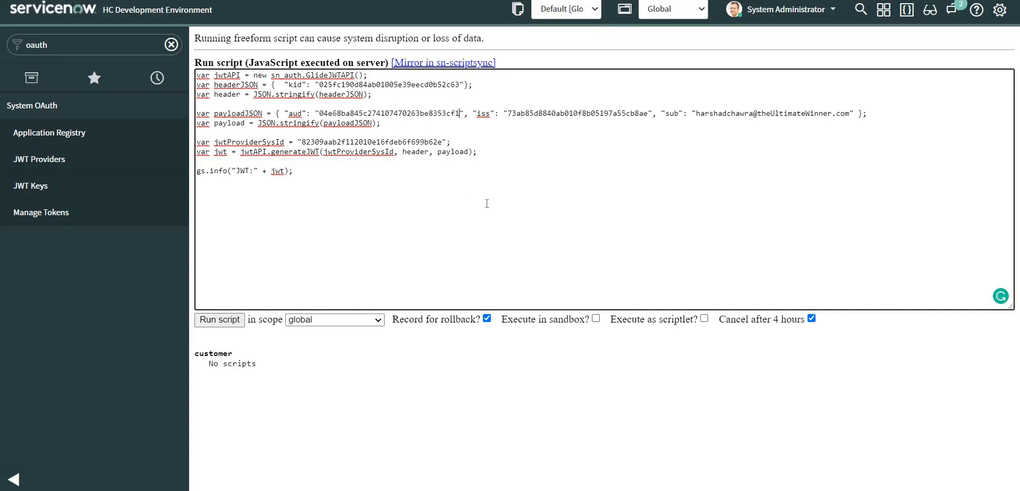
pyautogui.doubleClick(554, 114)
pyautogui.hotkey('ctrl', 'v')
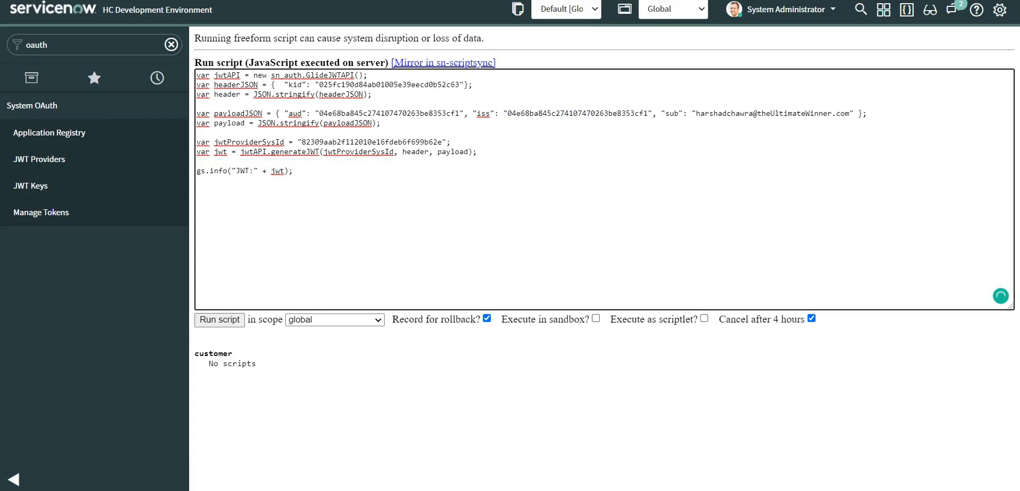
pyautogui.click(439, 0)
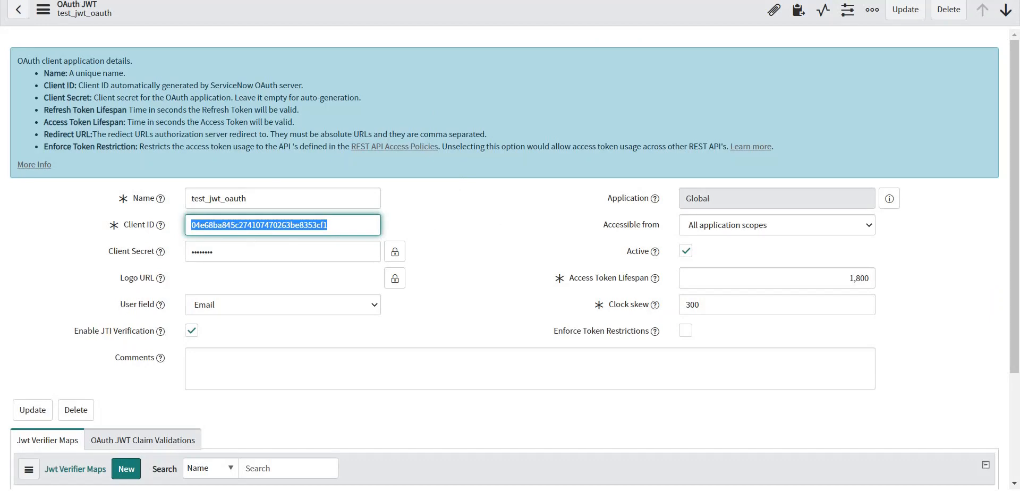
pyautogui.click(367, 0)
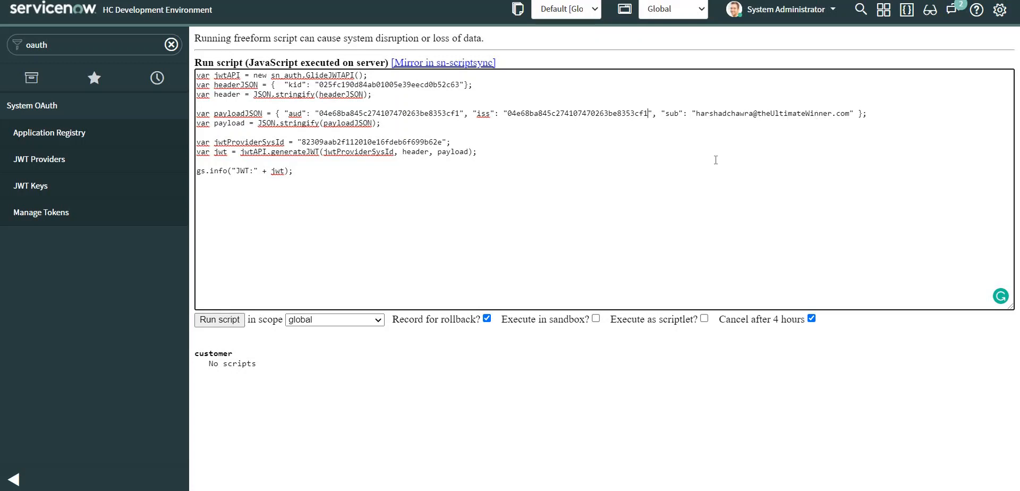
# Open the JWT Providers list separately and copy the jwtProviderSysId value from the script.
pyautogui.doubleClick(674, 115)
pyautogui.doubleClick(341, 142)
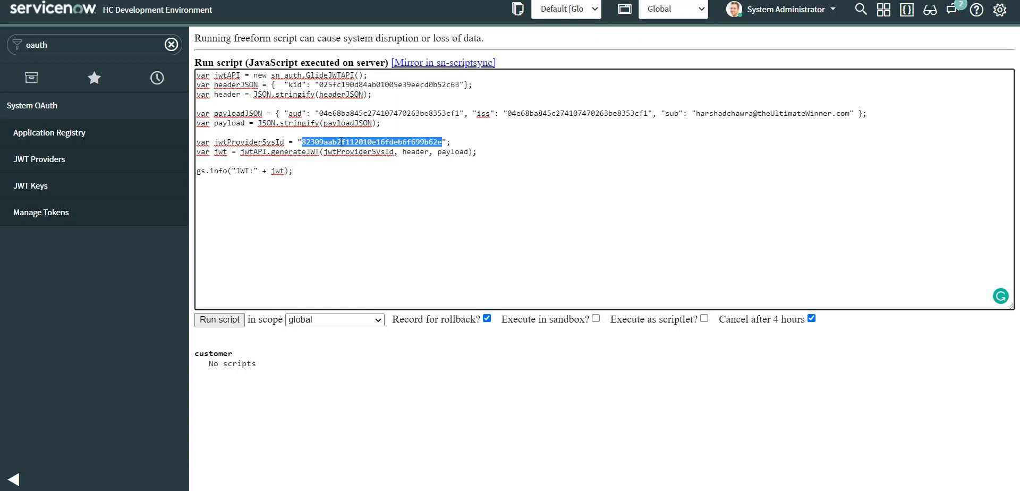
pyautogui.click(38, 160)
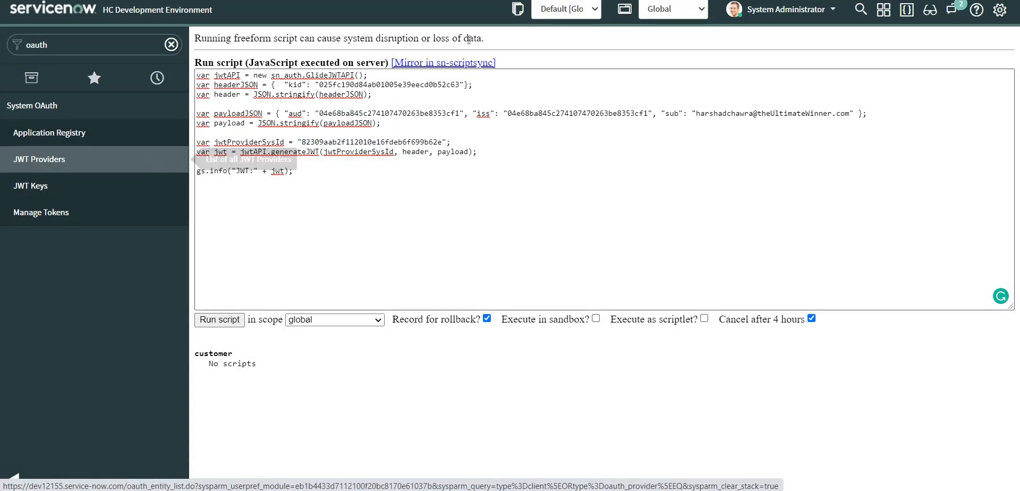
pyautogui.doubleClick(335, 142)
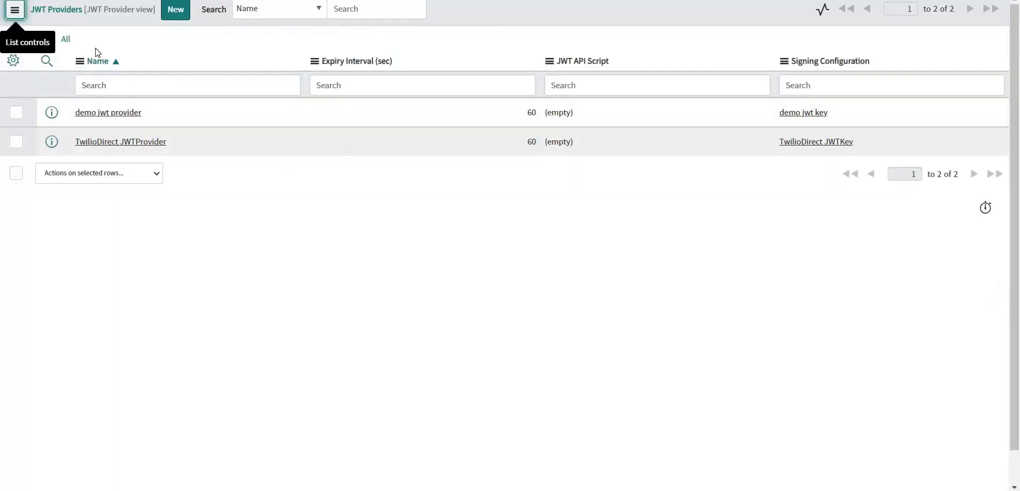
# Filter the JWT Providers list to records whose Sys ID starts with 82309aab2f112010e16fdeb6f699b62e.
pyautogui.click(46, 44)
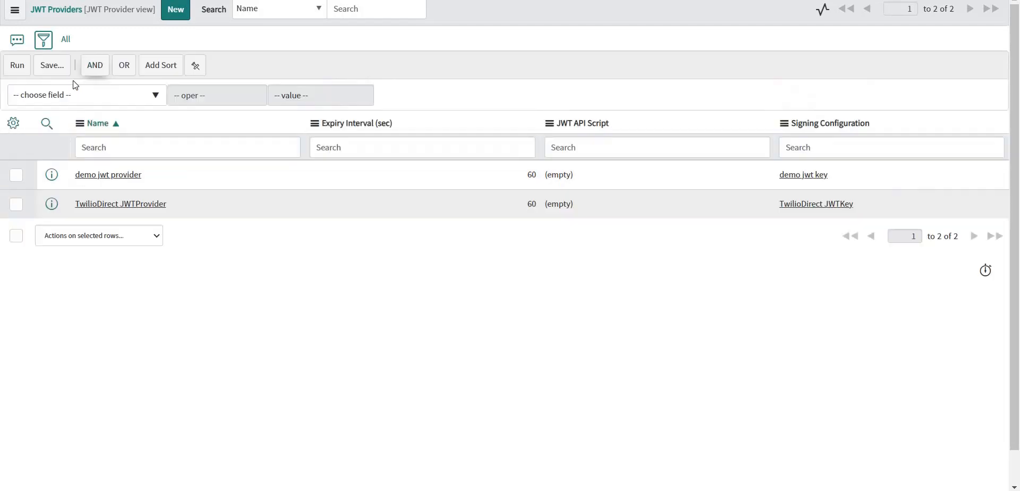
pyautogui.click(74, 94)
pyautogui.write('sys')
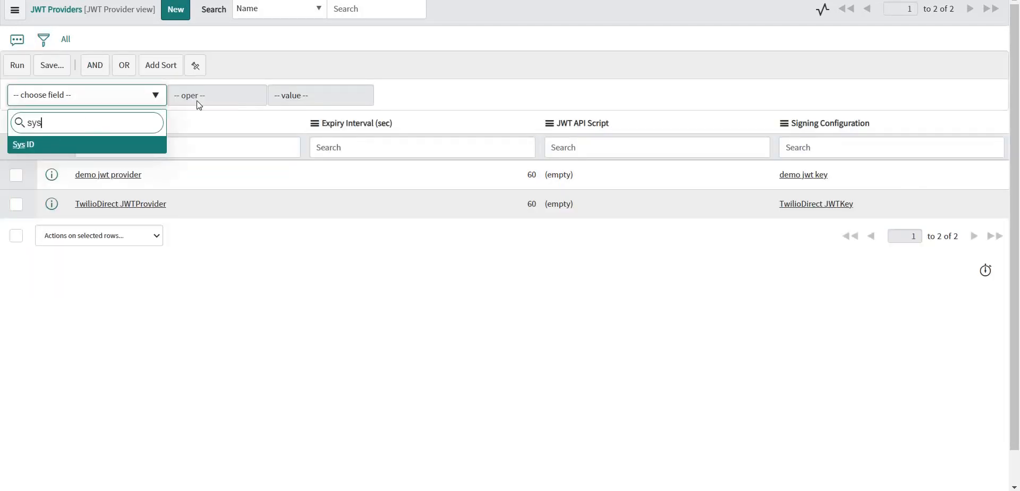
pyautogui.press('Return')
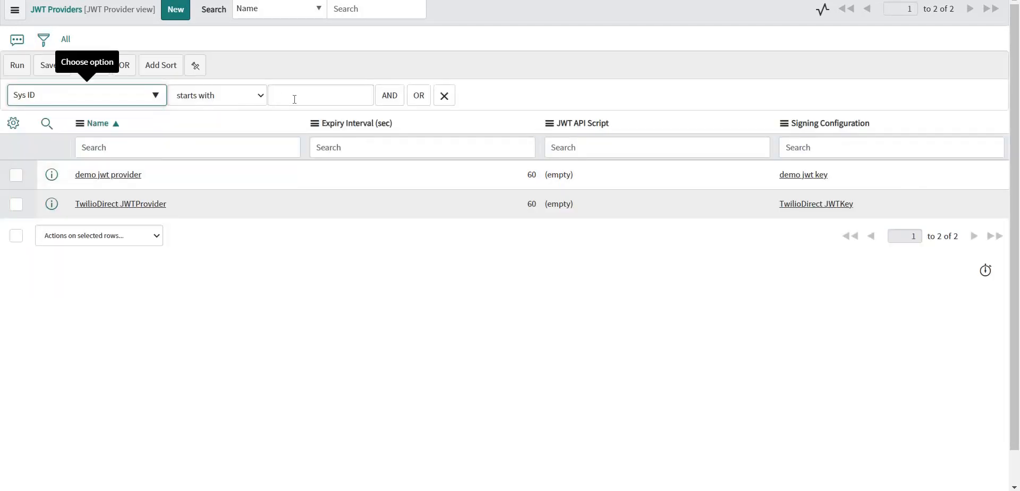
pyautogui.click(294, 97)
pyautogui.hotkey('ctrl', 'v')
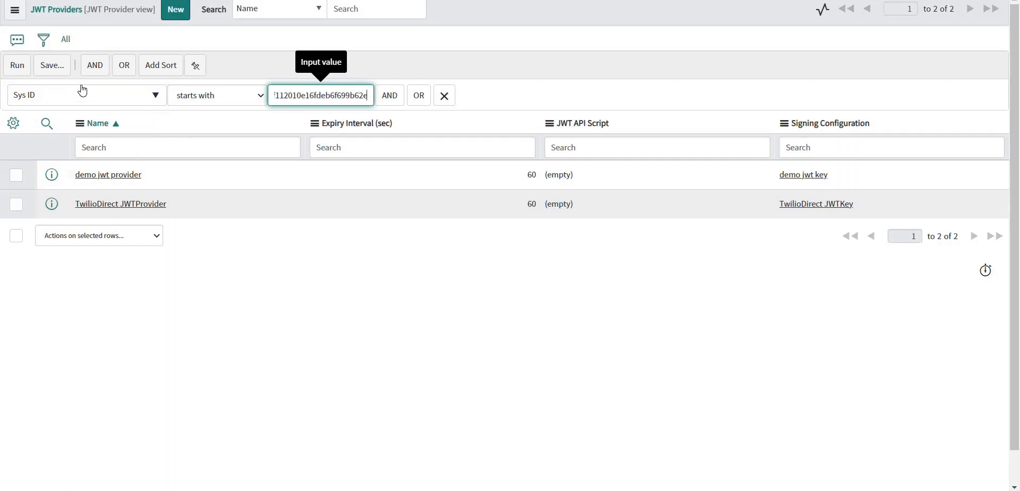
pyautogui.click(17, 65)
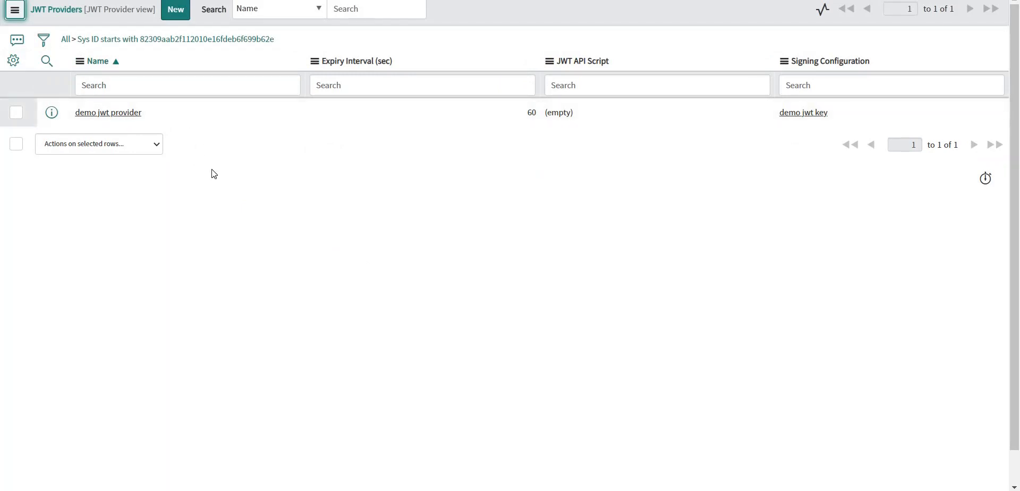
# Run the background script in the global scope and copy the generated JWT from its output.
pyautogui.hotkey('ctrl', 'Tab')
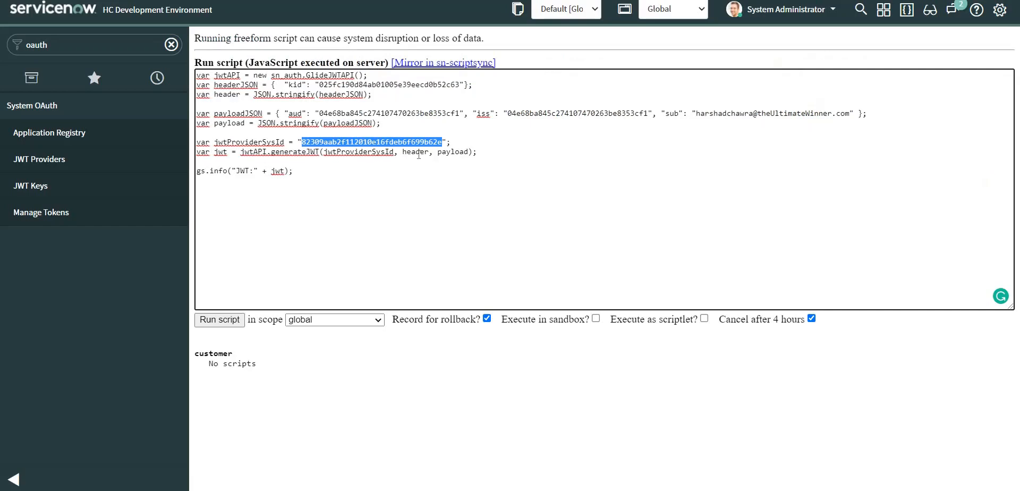
pyautogui.click(220, 321)
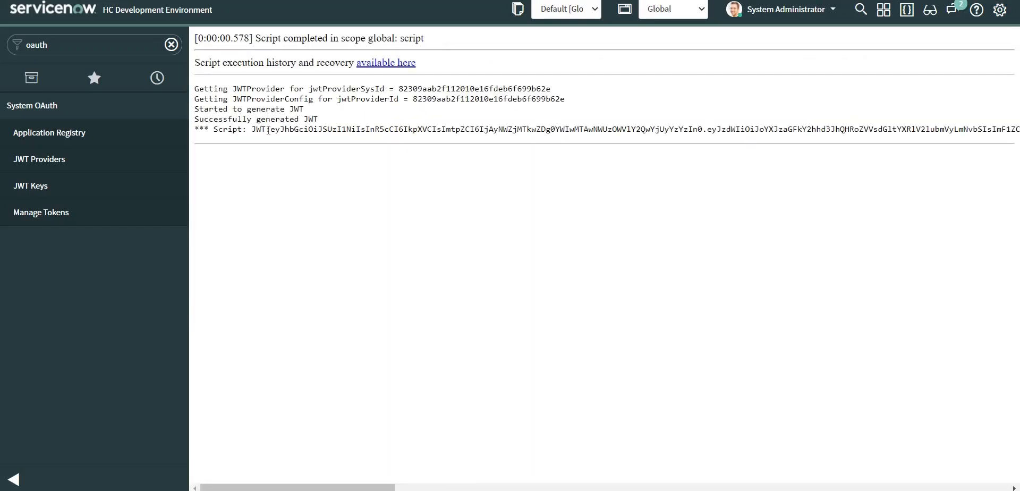
pyautogui.moveTo(270, 129); pyautogui.dragTo(1016, 128)
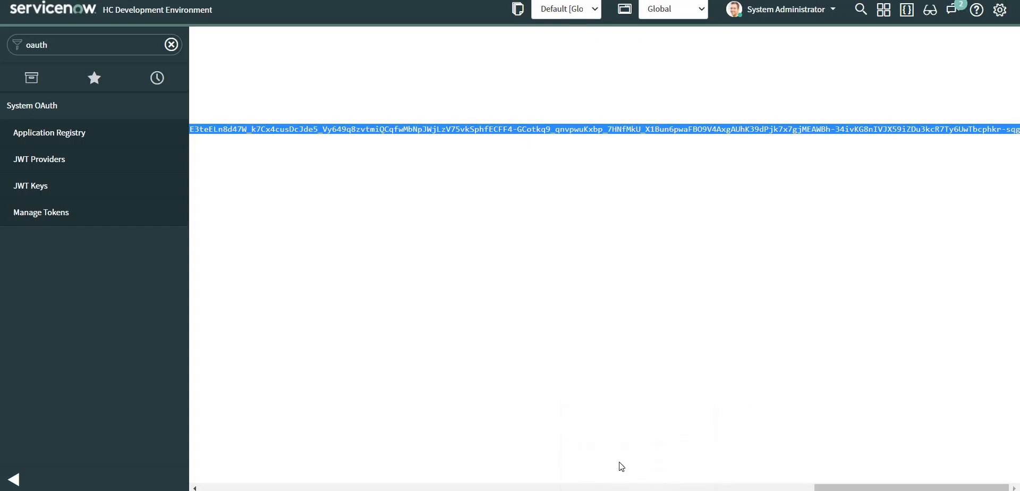
# Add an assertion key with the generated JWT token as its value to the Postman request body, and send the request.
pyautogui.click(639, 451)
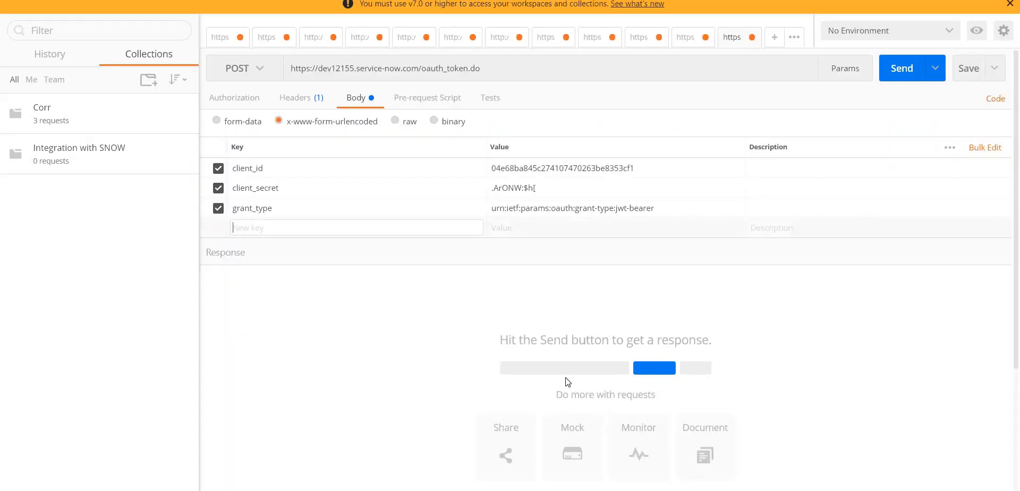
pyautogui.click(286, 228)
pyautogui.write('assertion')
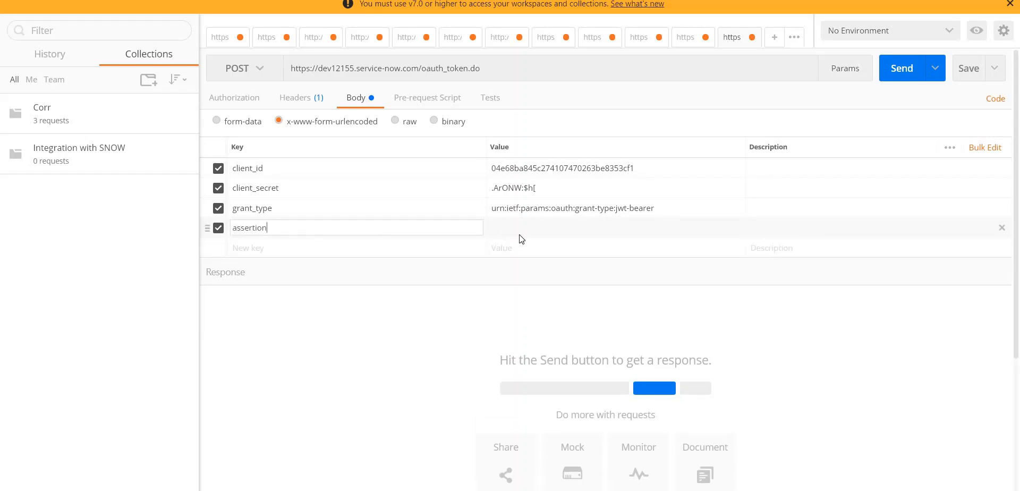
pyautogui.click(531, 228)
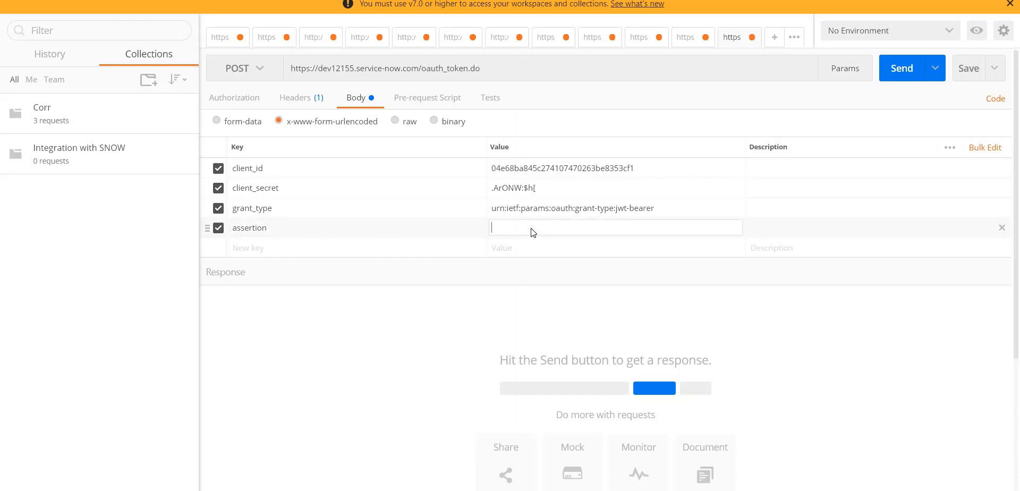
pyautogui.hotkey('ctrl', 'v')
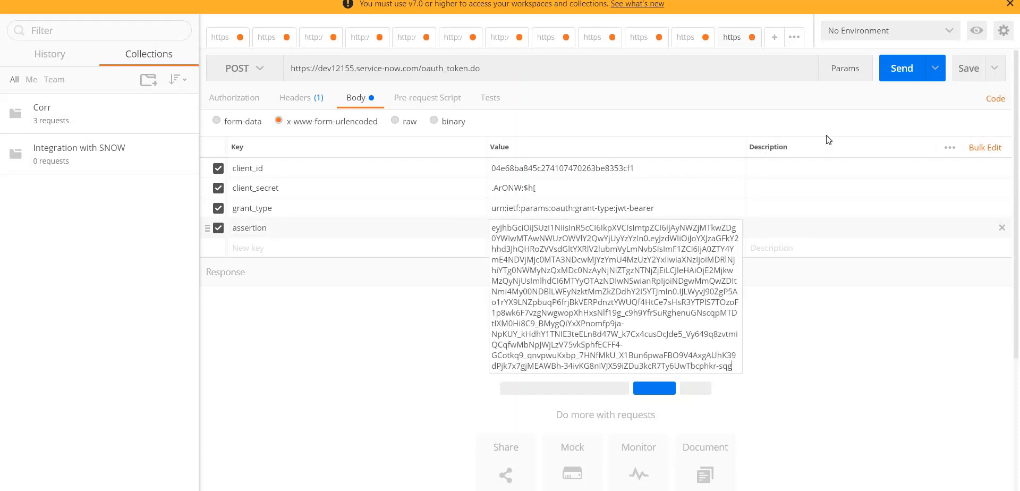
pyautogui.click(902, 69)
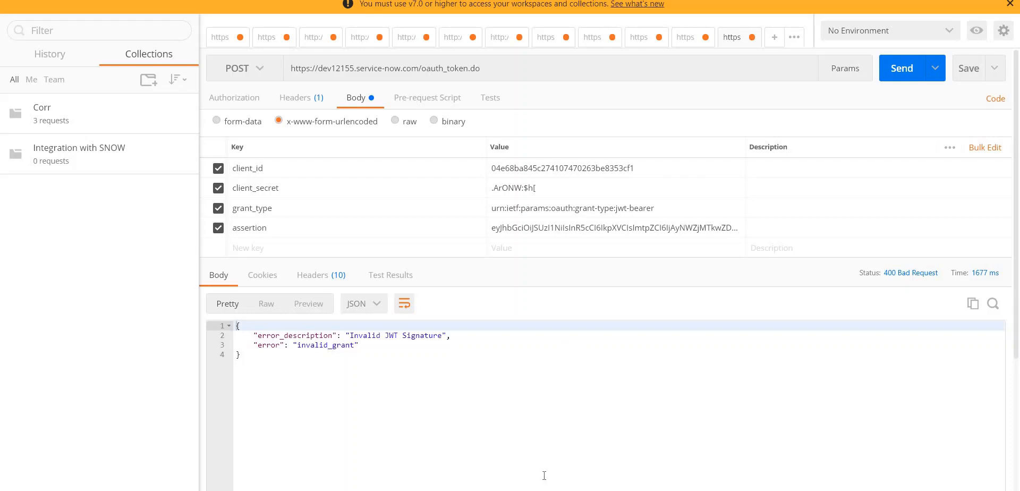
# Switch to the JWT Debugger website and examine its available signing algorithms and encoded token area.
pyautogui.hotkey('alt', 'Tab')
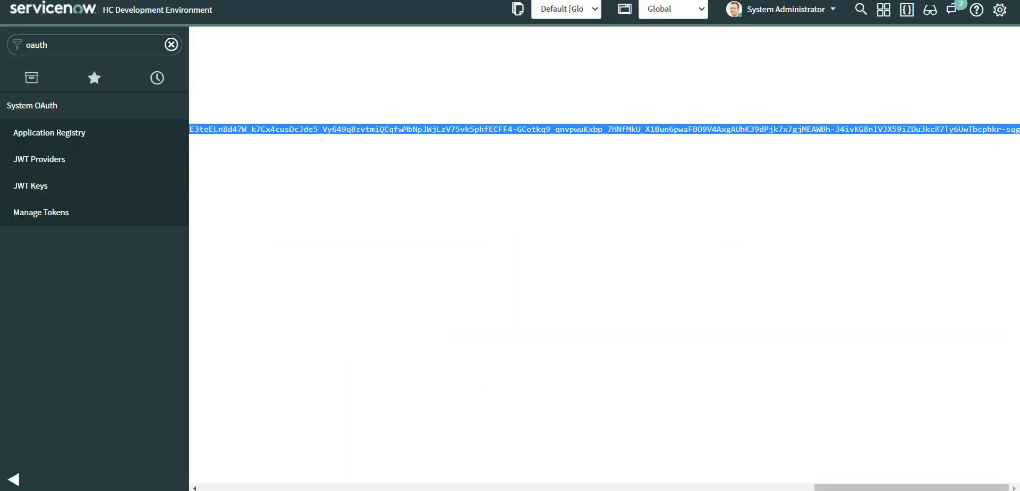
pyautogui.hotkey('alt', 'Tab')
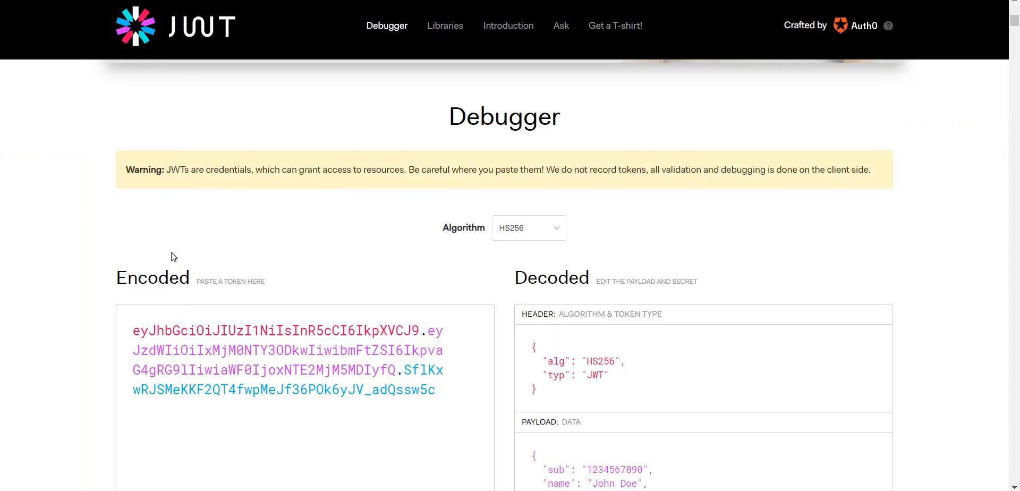
pyautogui.click(524, 231)
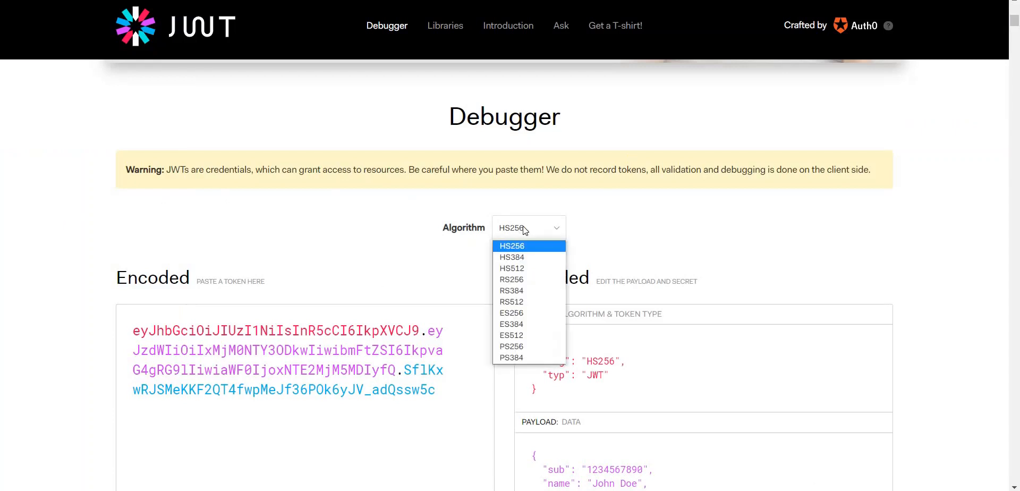
pyautogui.click(652, 229)
pyautogui.scroll(5, 75, 319)
pyautogui.scroll(-4, 75, 318)
pyautogui.scroll(-1, 75, 319)
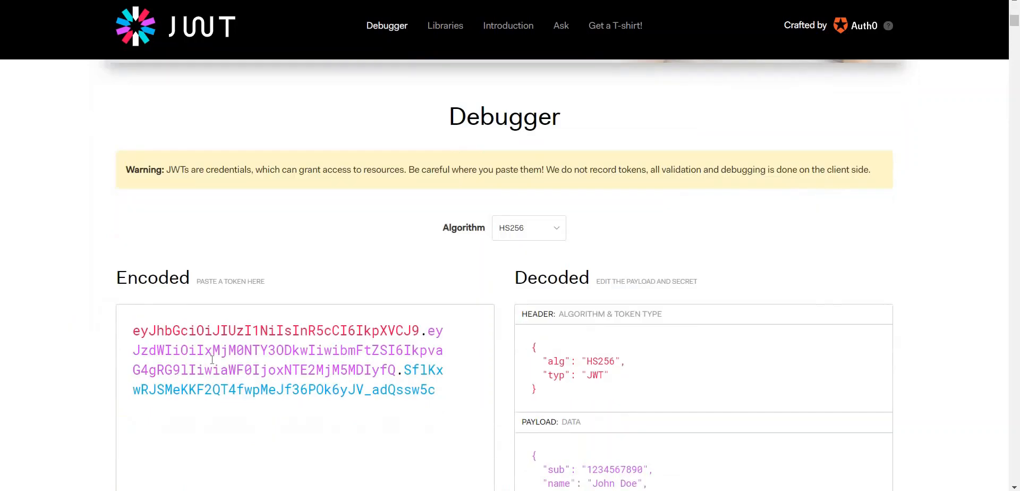
# Replace the sample token in the encoded token field with the generated JWT and examine its decoded payload and signature section.
pyautogui.doubleClick(212, 359)
pyautogui.tripleClick(212, 360)
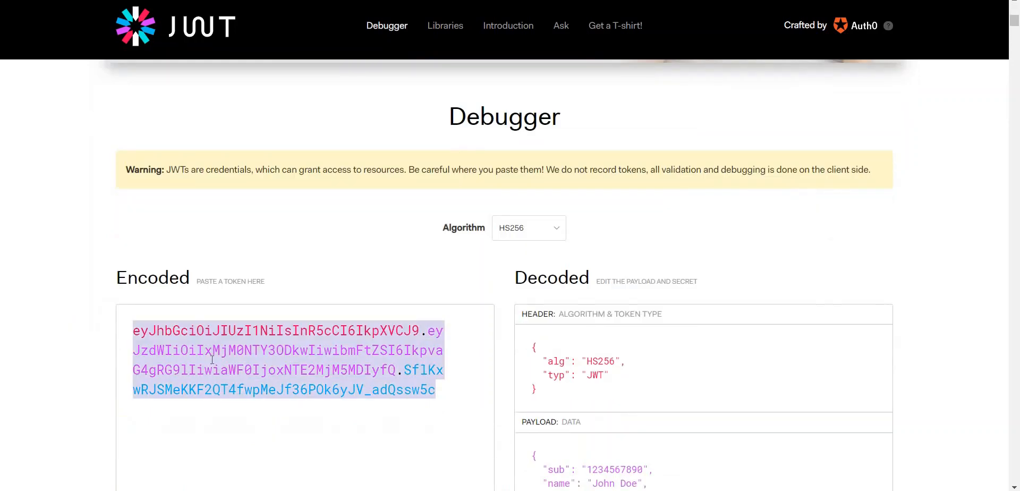
pyautogui.hotkey('ctrl', 'v')
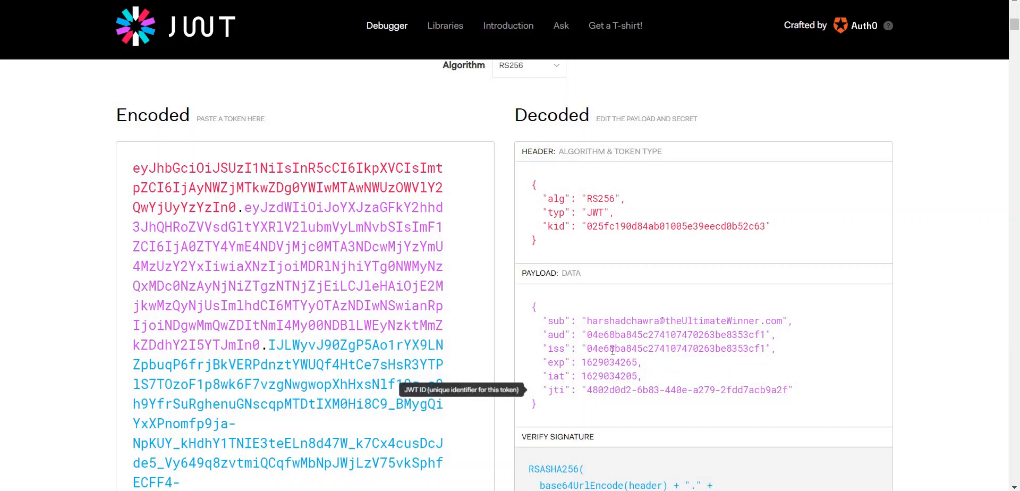
pyautogui.scroll(-3, 613, 351)
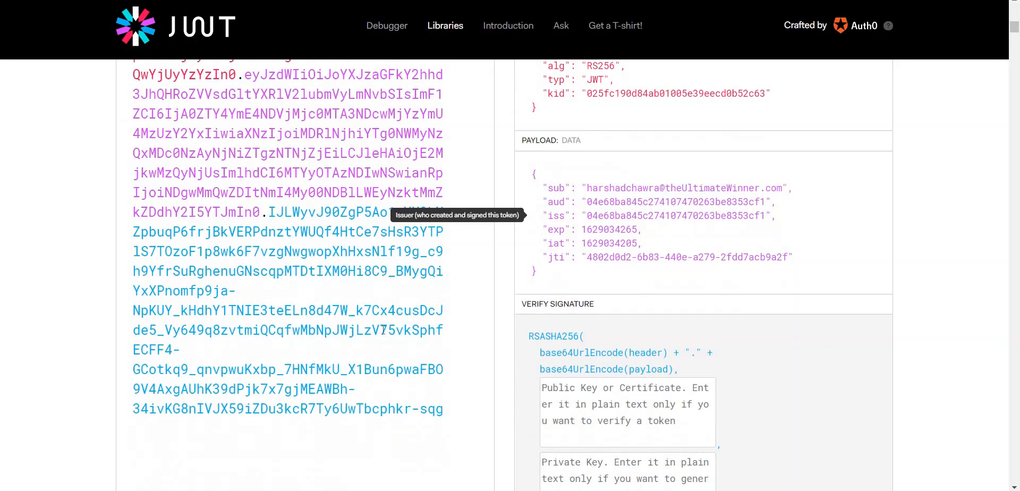
pyautogui.scroll(-4, 383, 330)
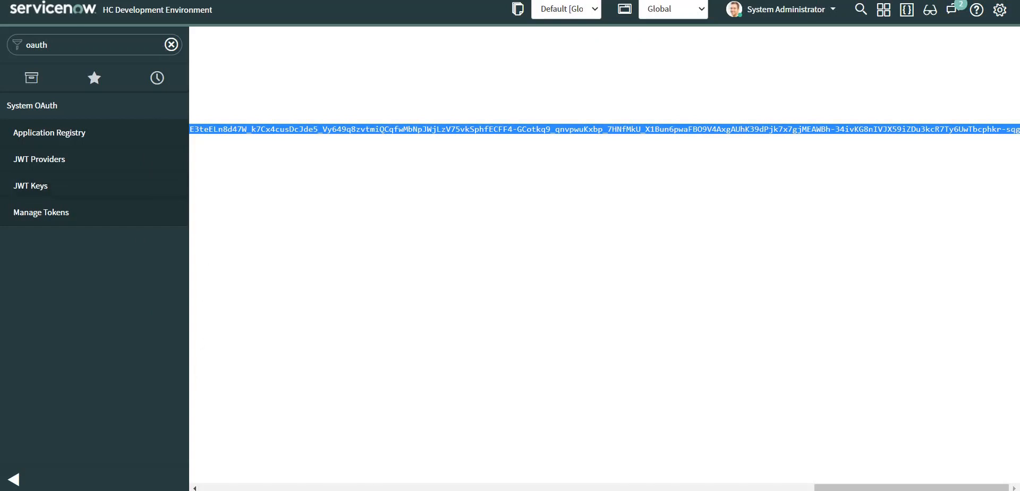
# Switch to ServiceNow and open the cert_2 record from the System Definition certificates.
pyautogui.doubleClick(37, 45)
pyautogui.write('ce')
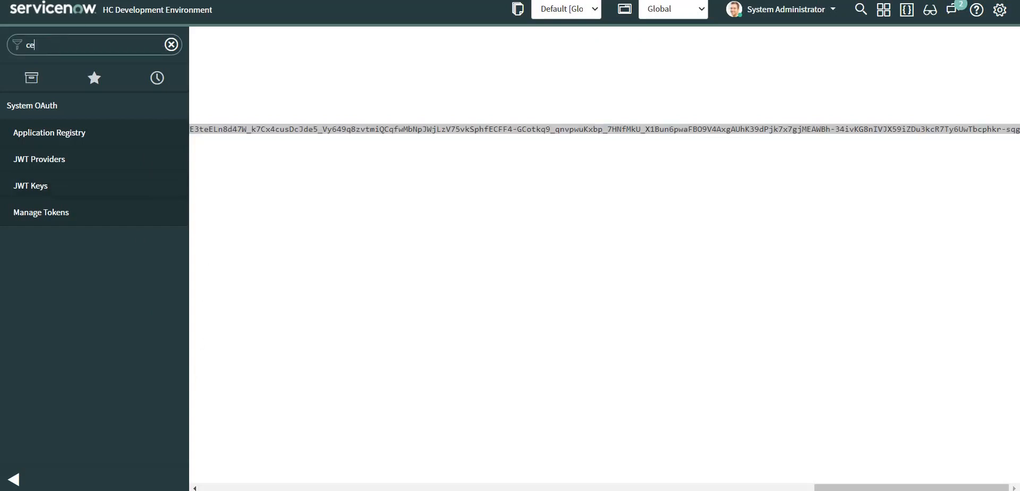
pyautogui.write('rtificate')
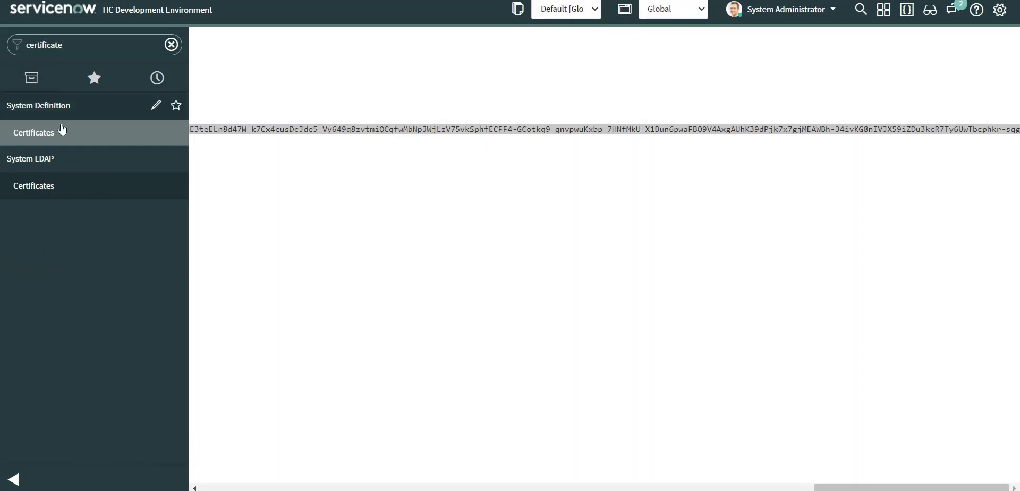
pyautogui.click(91, 132)
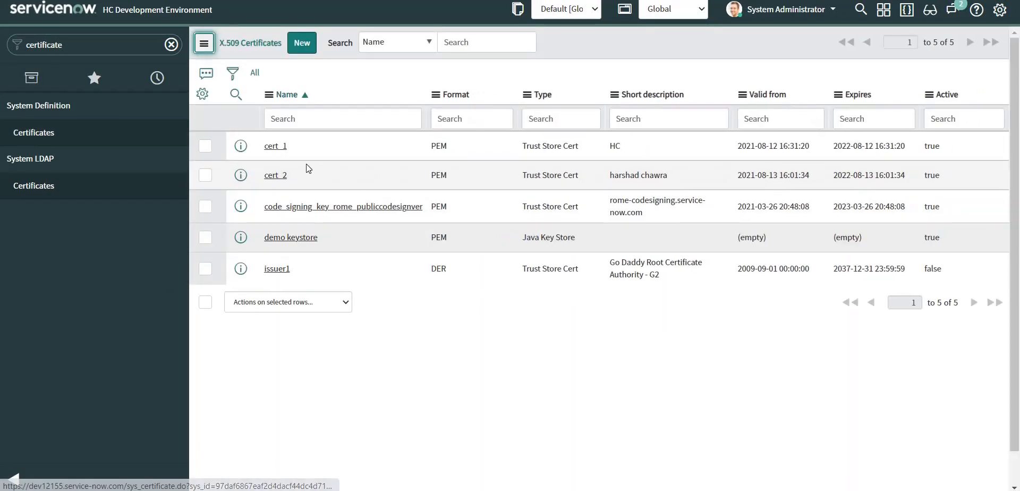
pyautogui.click(391, 196)
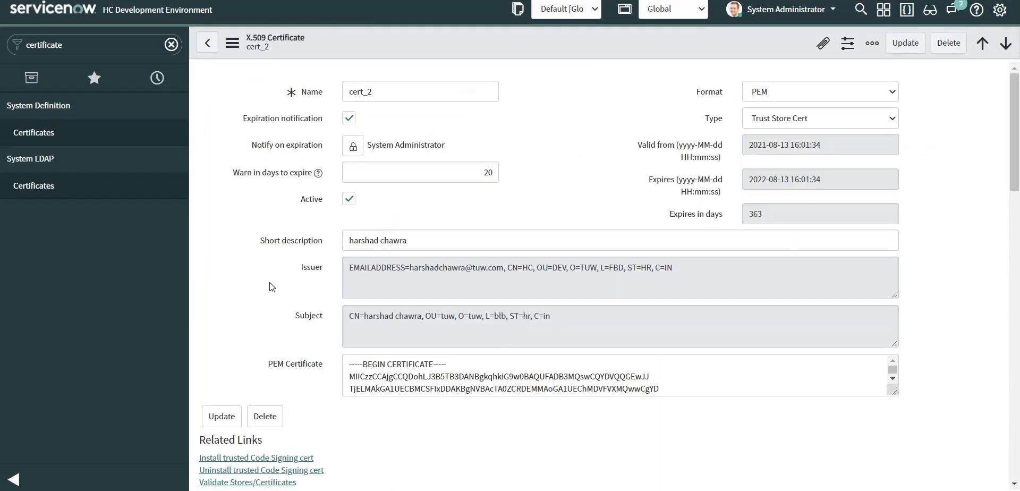
# Copy the full PEM certificate text from the cert_2 record.
pyautogui.scroll(-3, 244, 271)
pyautogui.scroll(-2, 244, 271)
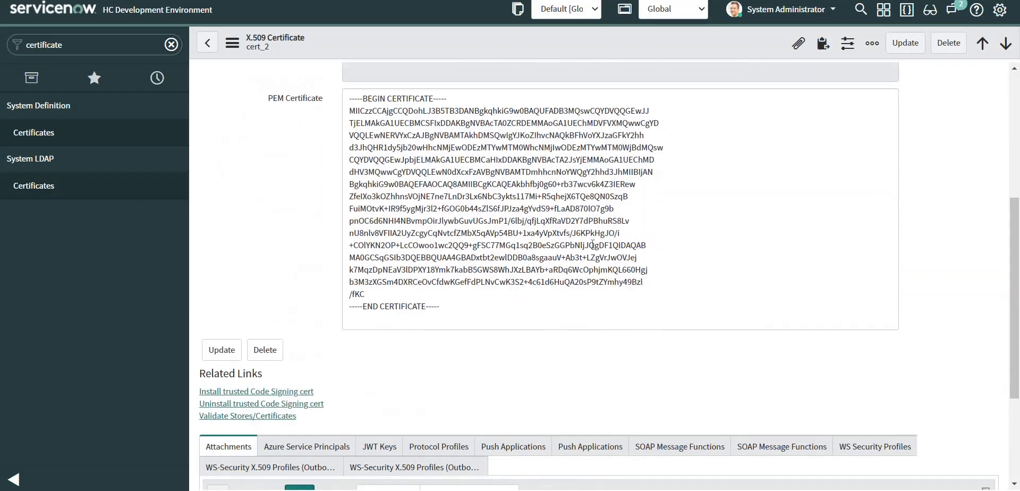
pyautogui.click(558, 221)
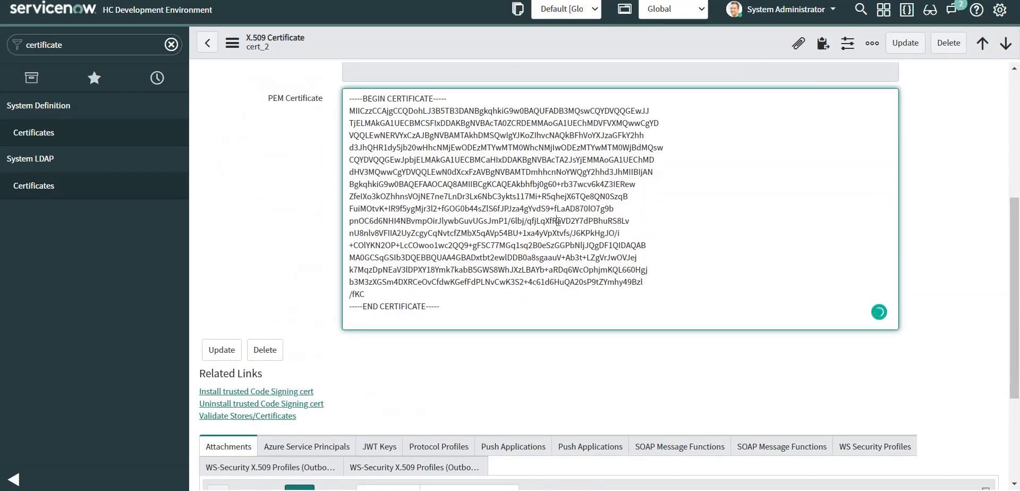
pyautogui.hotkey('ctrl', 'a')
pyautogui.click(271, 228)
# Switch to the JWT Debugger and paste the copied certificate as the public key to verify the token's signature.
pyautogui.hotkey('ctrl', 'Tab')
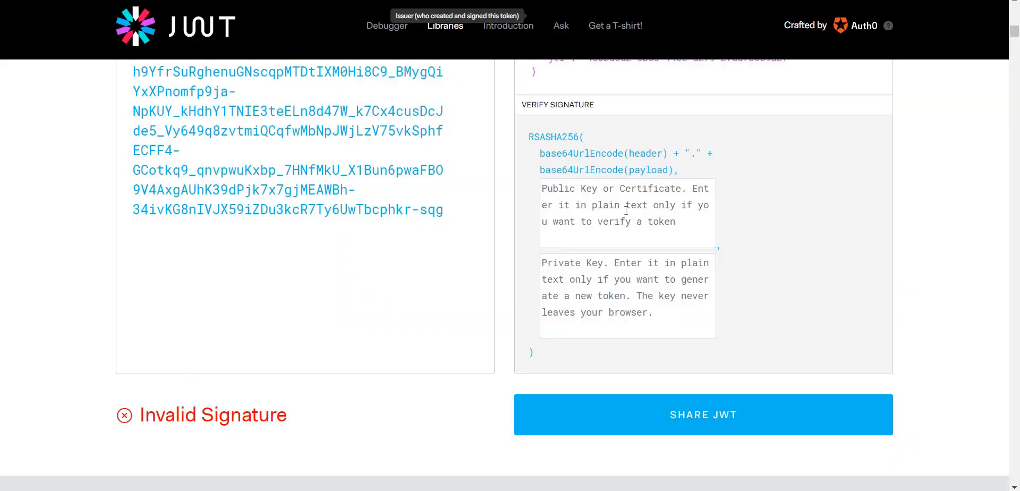
pyautogui.click(612, 206)
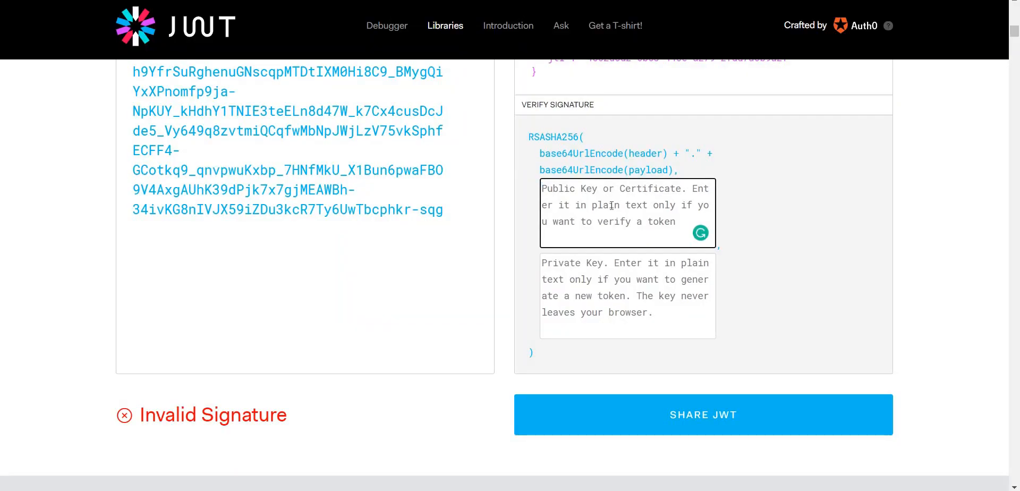
pyautogui.hotkey('ctrl', 'v')
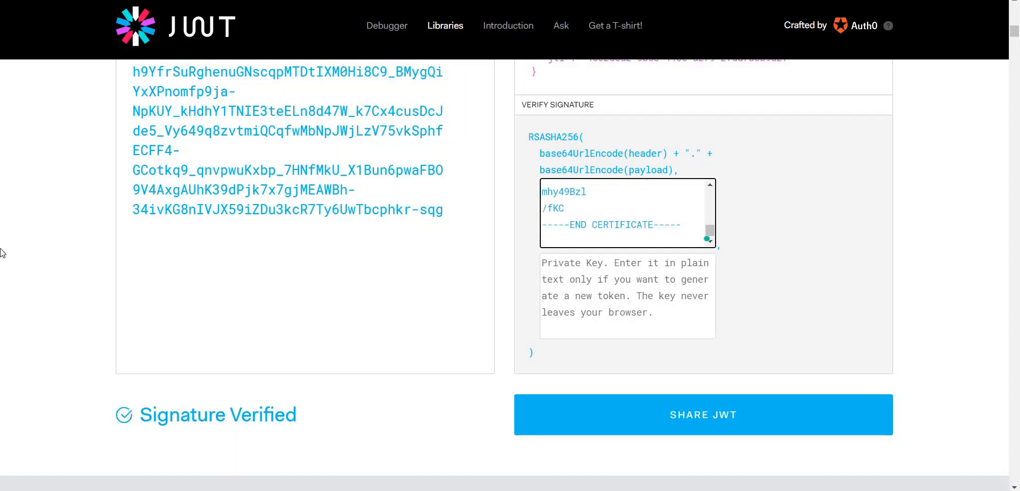
pyautogui.scroll(-3, 2, 249)
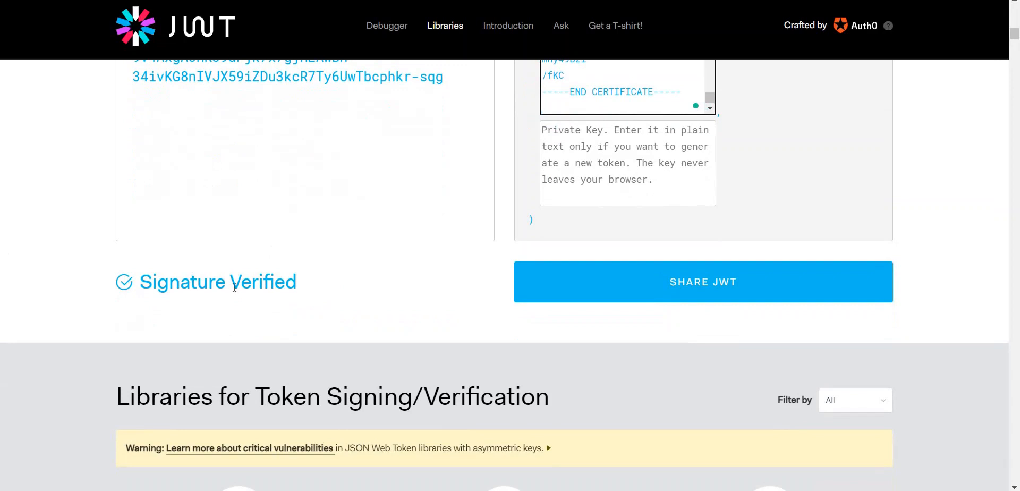
pyautogui.scroll(3, 310, 297)
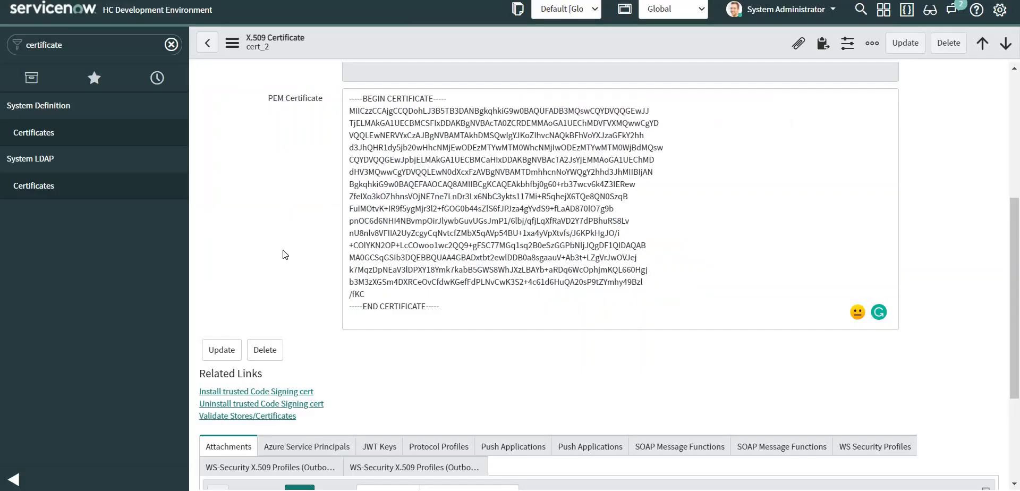
# Return to ServiceNow and open the test_jwt_oauth record from the OAuth Application Registry.
pyautogui.scroll(5, 286, 255)
pyautogui.doubleClick(76, 44)
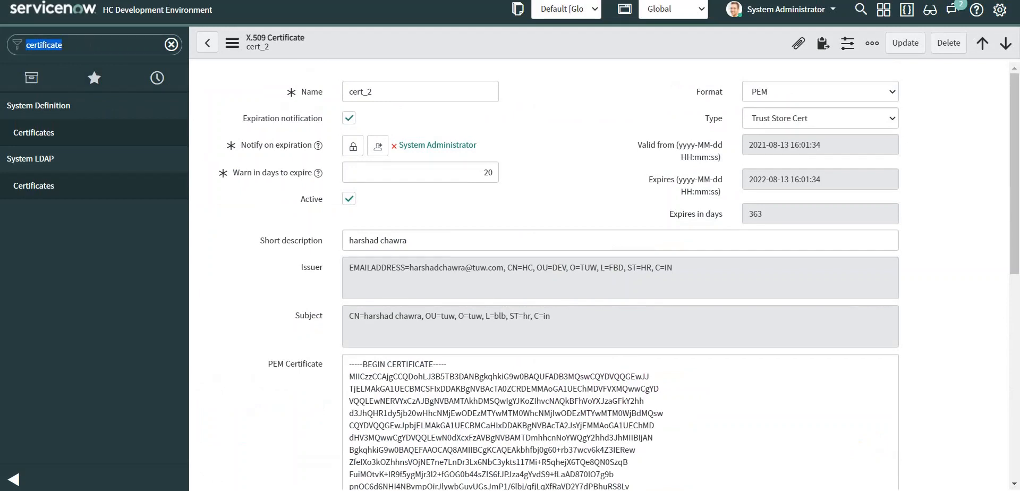
pyautogui.write('oauth')
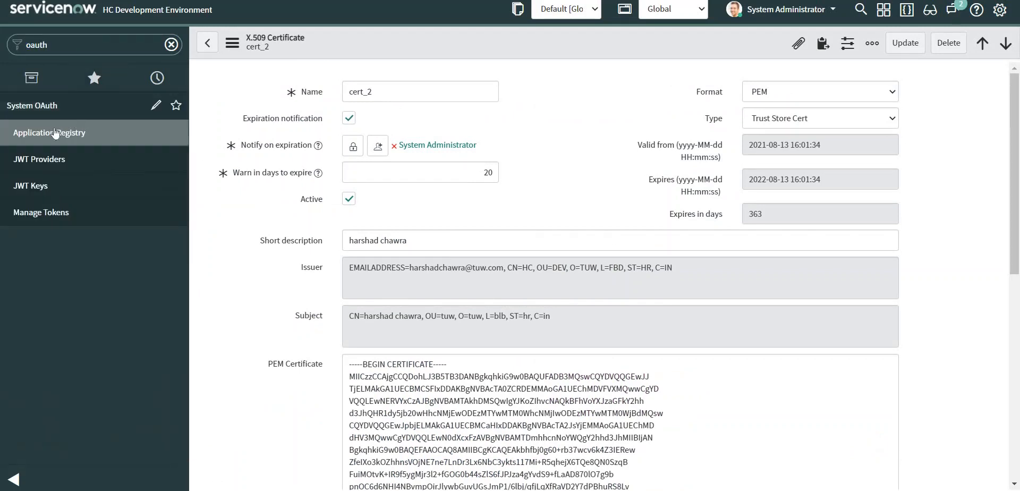
pyautogui.click(83, 135)
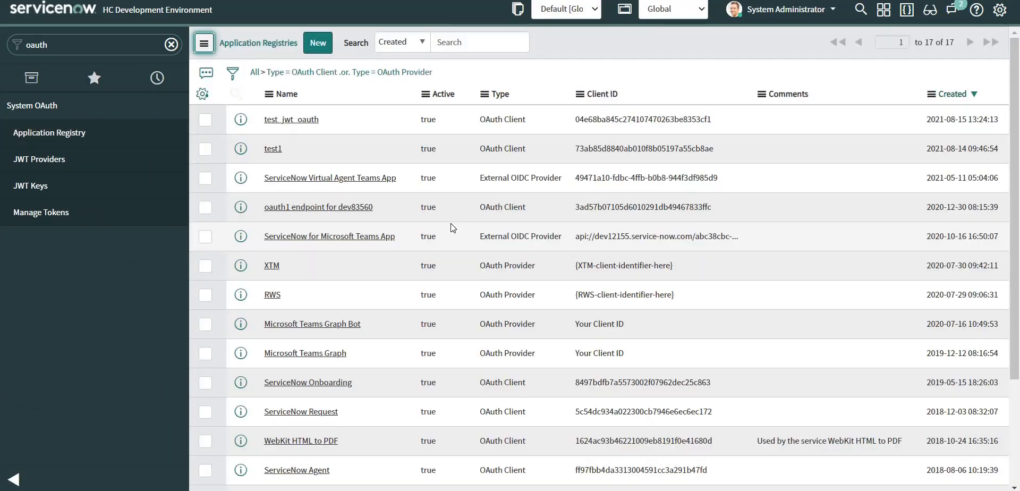
pyautogui.click(284, 120)
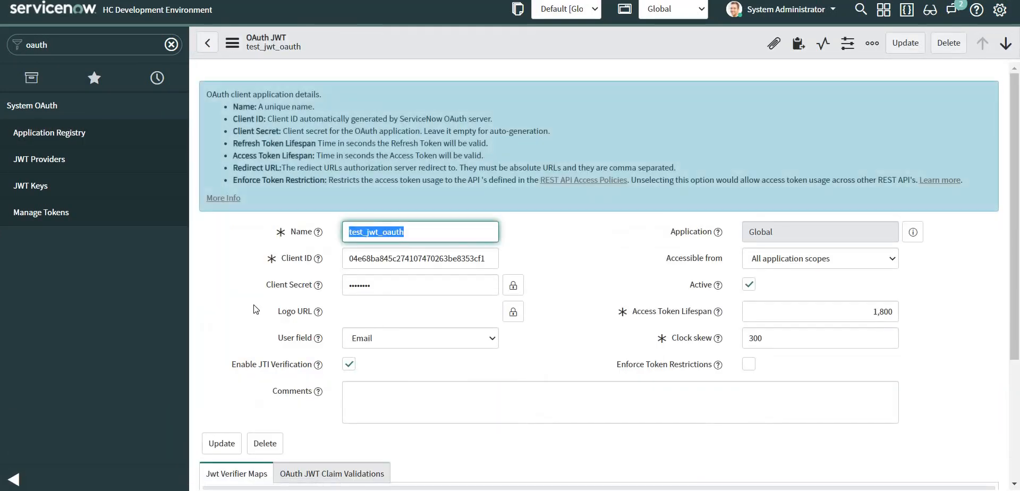
# Disable JTI verification on the test_jwt_oauth record and save it without leaving the form.
pyautogui.scroll(-1, 247, 306)
pyautogui.scroll(-1, 247, 306)
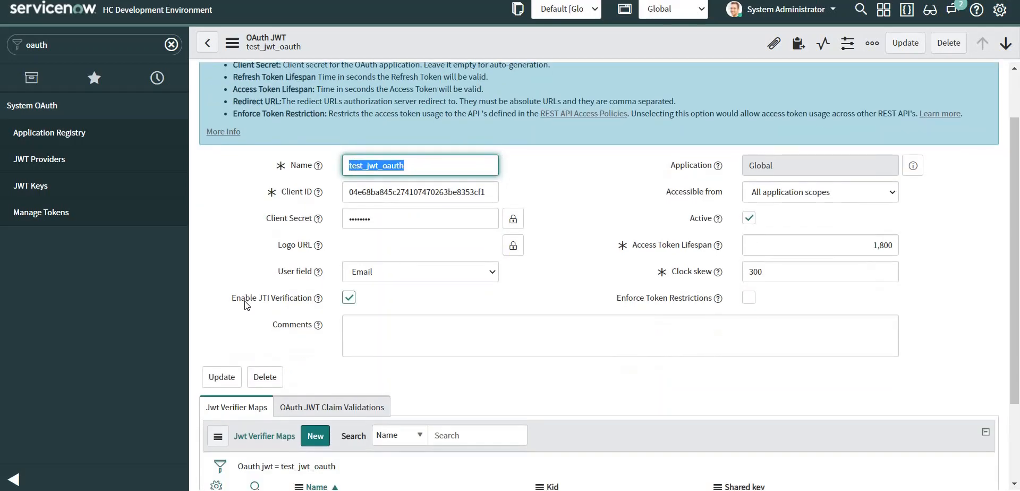
pyautogui.scroll(2, 598, 351)
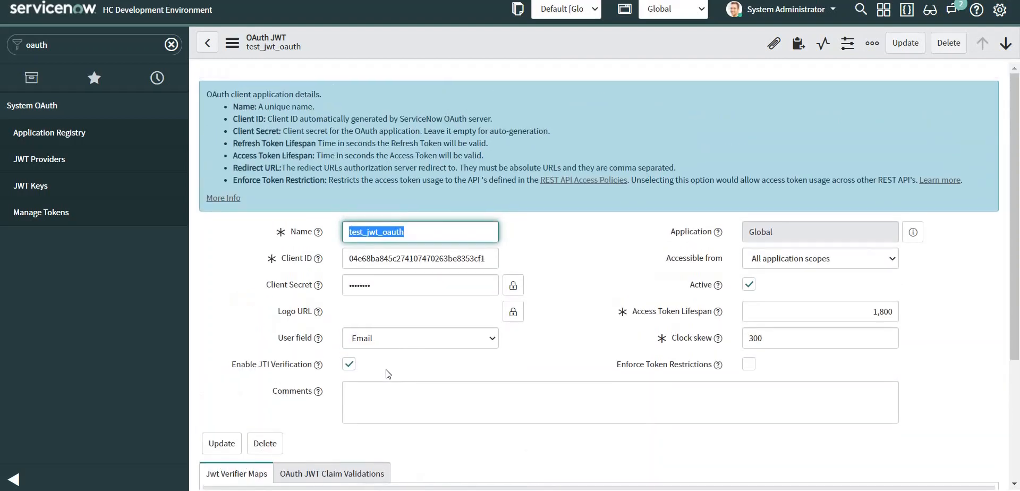
pyautogui.click(352, 365)
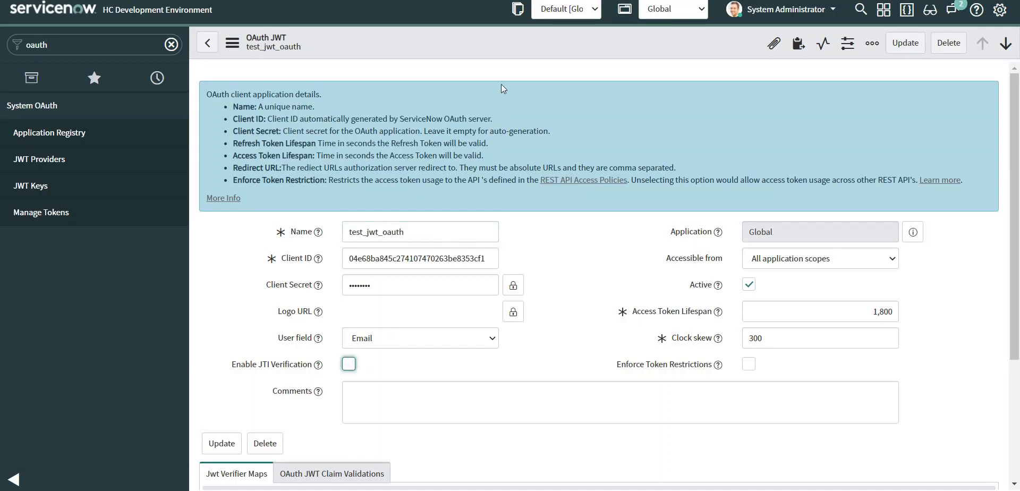
pyautogui.rightClick(505, 41)
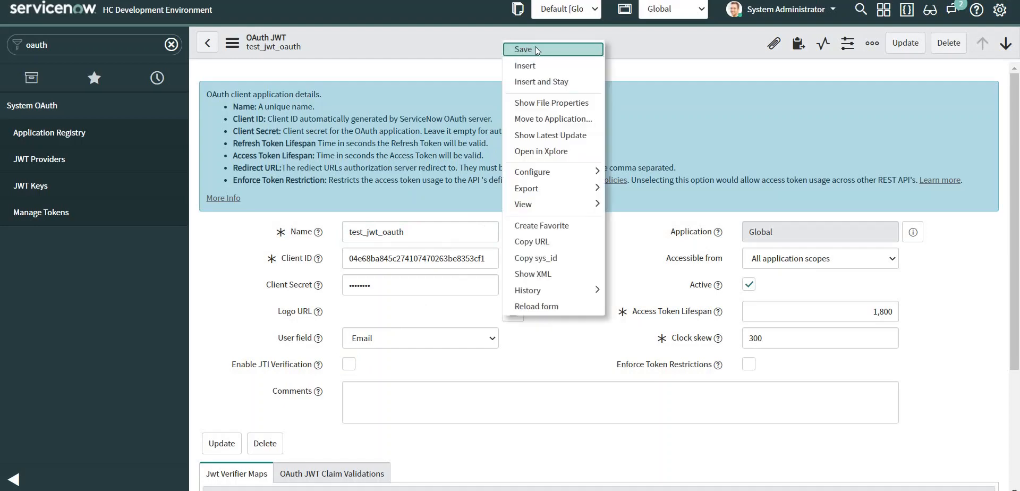
pyautogui.click(534, 45)
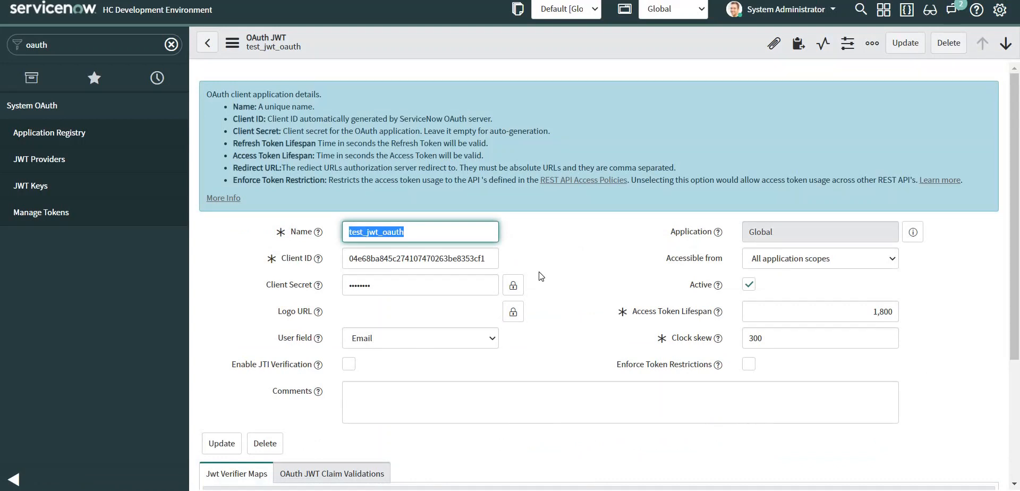
# Create a Jwt Verifier Map for test_jwt_oauth named jwt_oauth_map with cert_2 as its Sys certificate, and submit it.
pyautogui.scroll(-3, 478, 276)
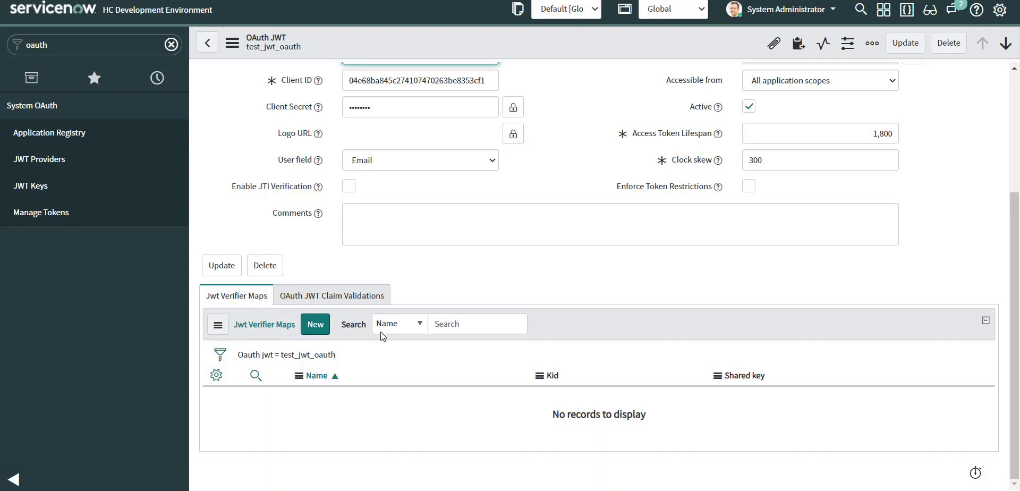
pyautogui.click(315, 326)
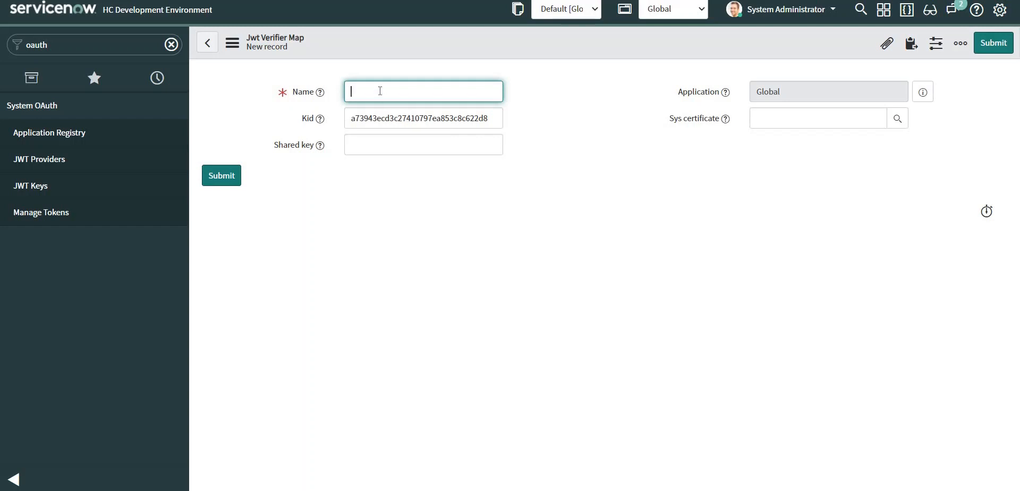
pyautogui.write('jwt_oauth_map')
pyautogui.click(395, 143)
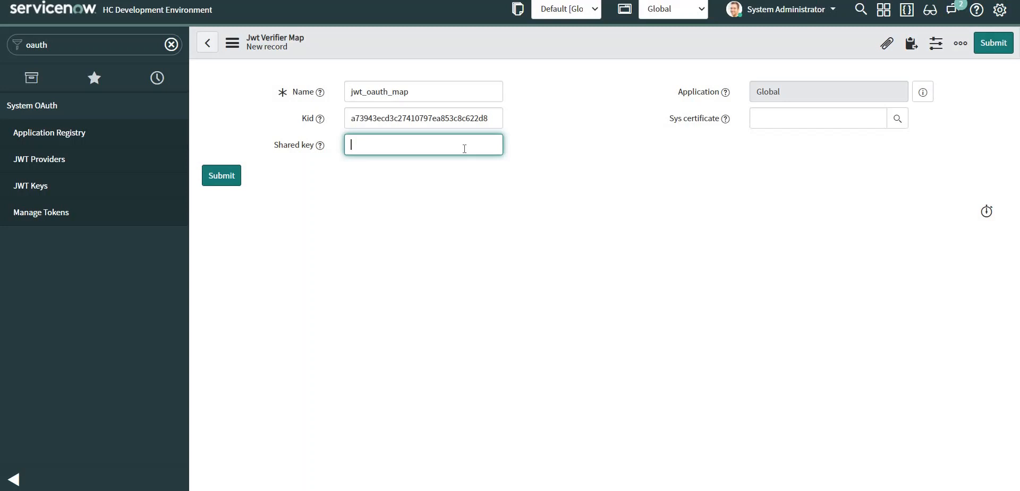
pyautogui.click(897, 122)
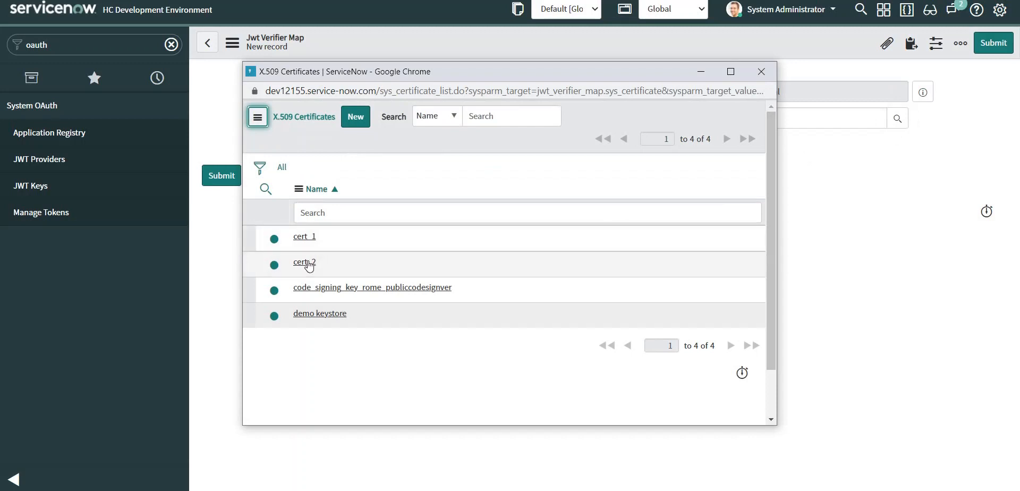
pyautogui.click(305, 263)
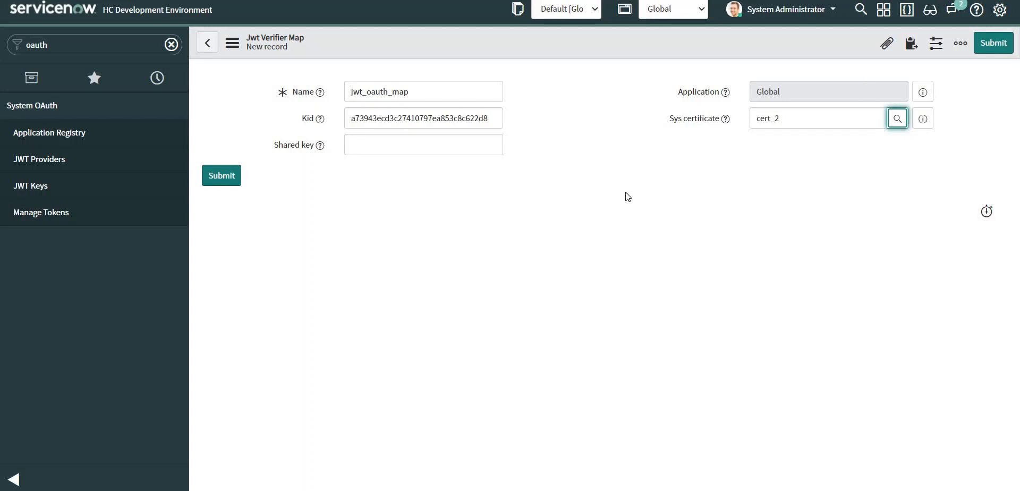
pyautogui.click(222, 176)
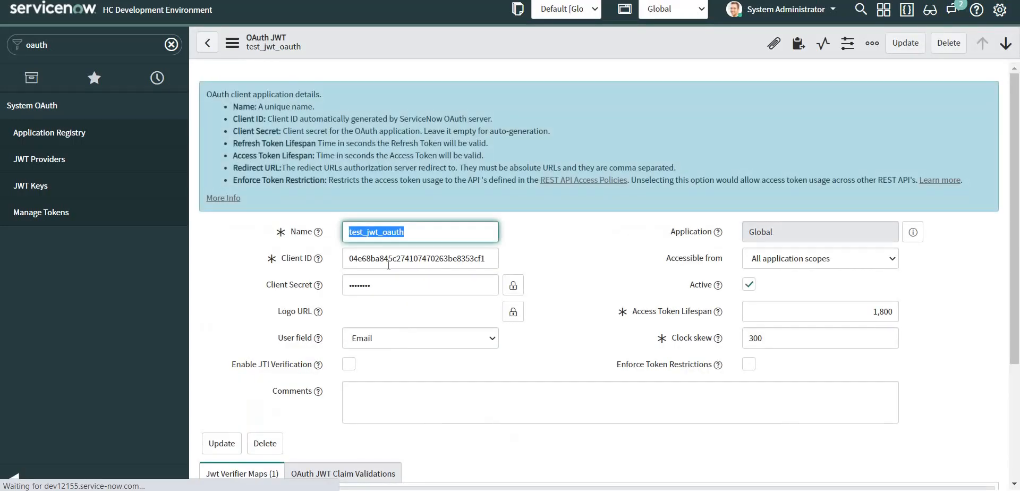
# Copy the Kid of jwt_oauth_map and replace the kid value in the Notepad++ script's headerJSON with a73943ecd3c27410797ea853c8c622d8.
pyautogui.scroll(-2, 452, 293)
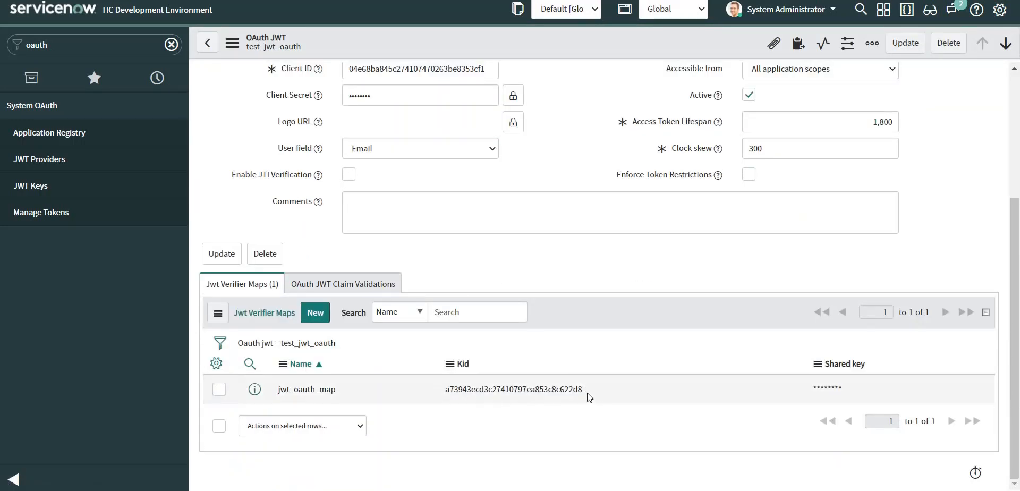
pyautogui.moveTo(584, 389); pyautogui.dragTo(446, 389)
pyautogui.doubleClick(447, 389)
pyautogui.hotkey('ctrl', 'c')
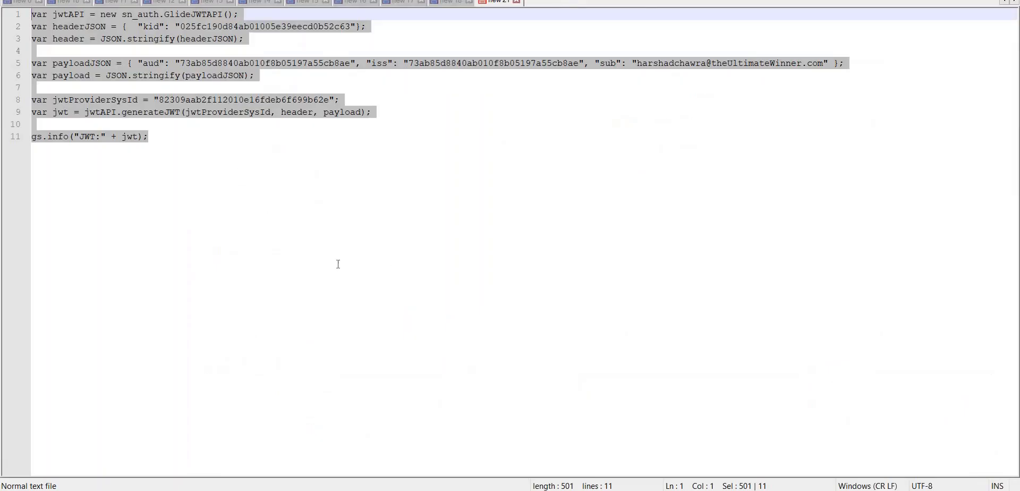
pyautogui.click(338, 265)
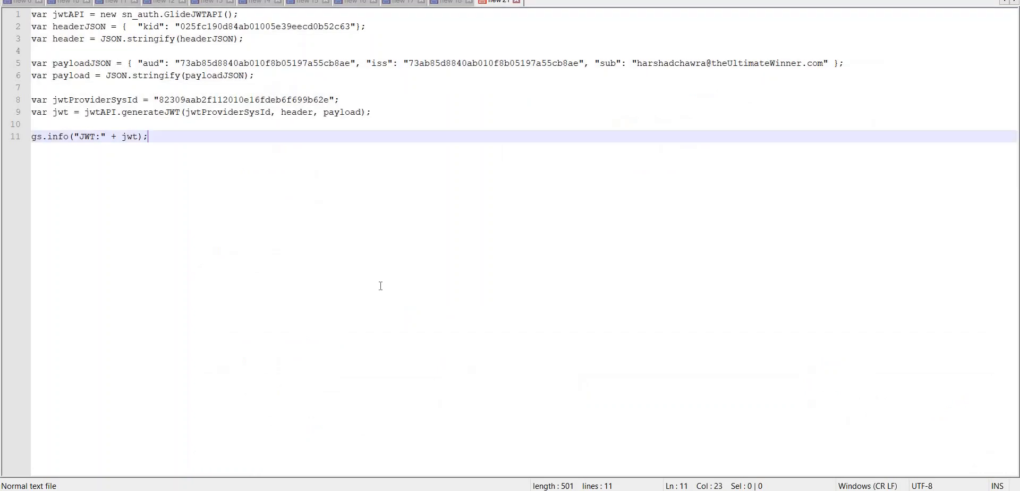
pyautogui.doubleClick(244, 26)
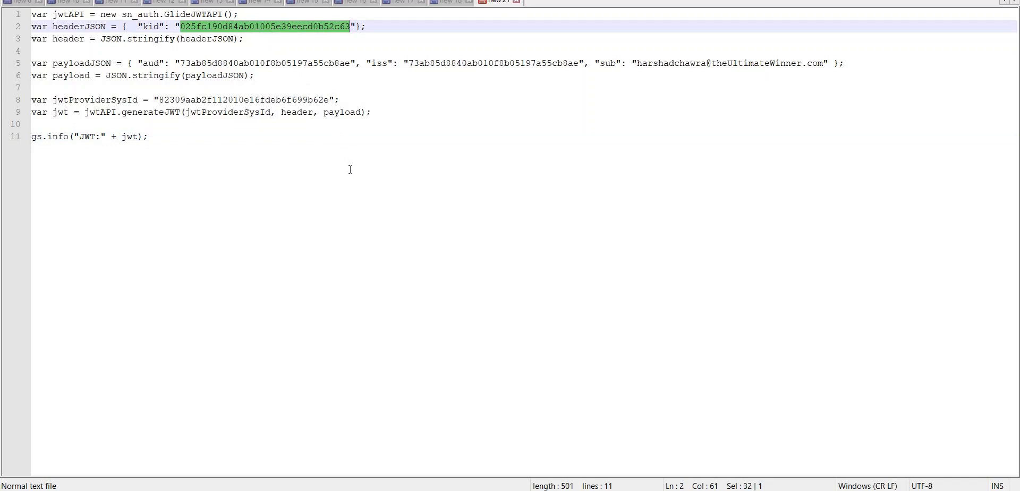
pyautogui.hotkey('ctrl', 'v')
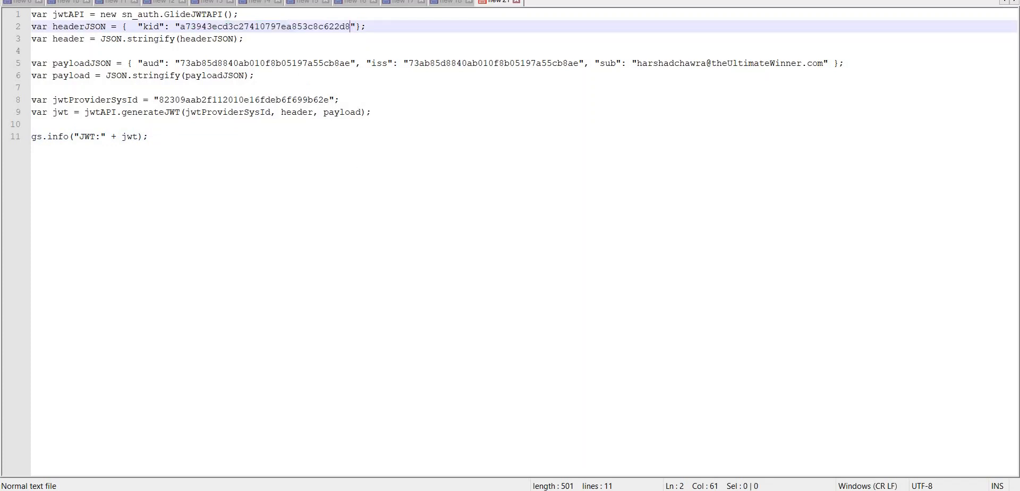
# Copy the Client ID of test_jwt_oauth and replace the aud and iss values in the Notepad++ script's payloadJSON with it.
pyautogui.hotkey('alt', 'Tab')
pyautogui.scroll(2, 411, 169)
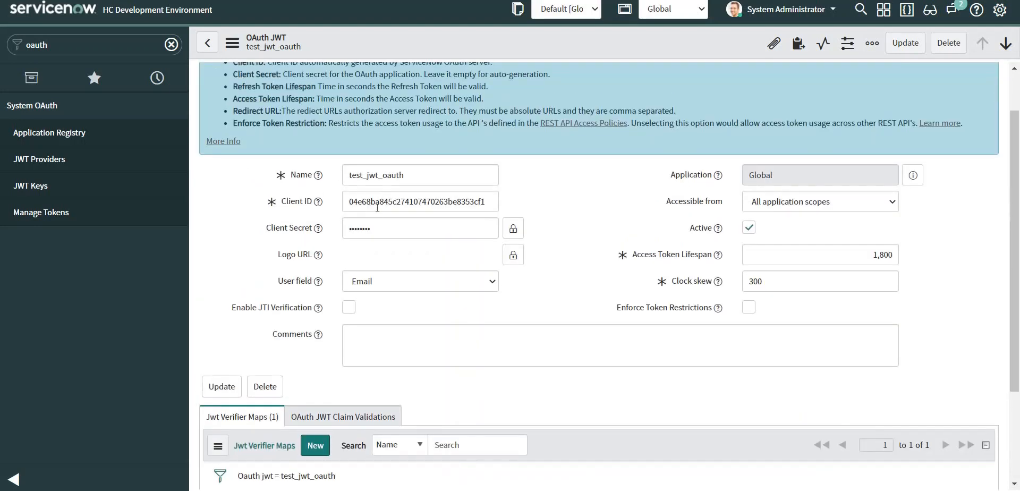
pyautogui.doubleClick(378, 205)
pyautogui.hotkey('ctrl', 'c')
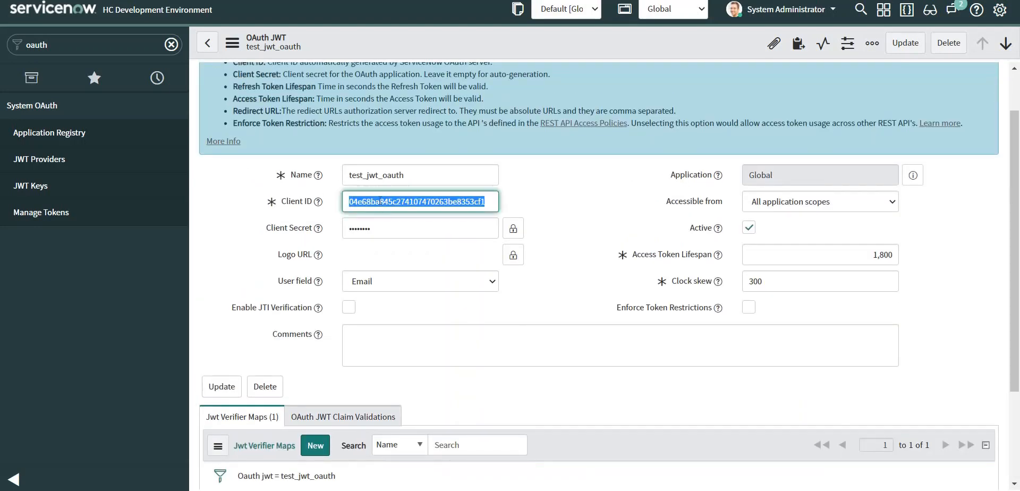
pyautogui.hotkey('alt', 'Tab')
pyautogui.doubleClick(248, 65)
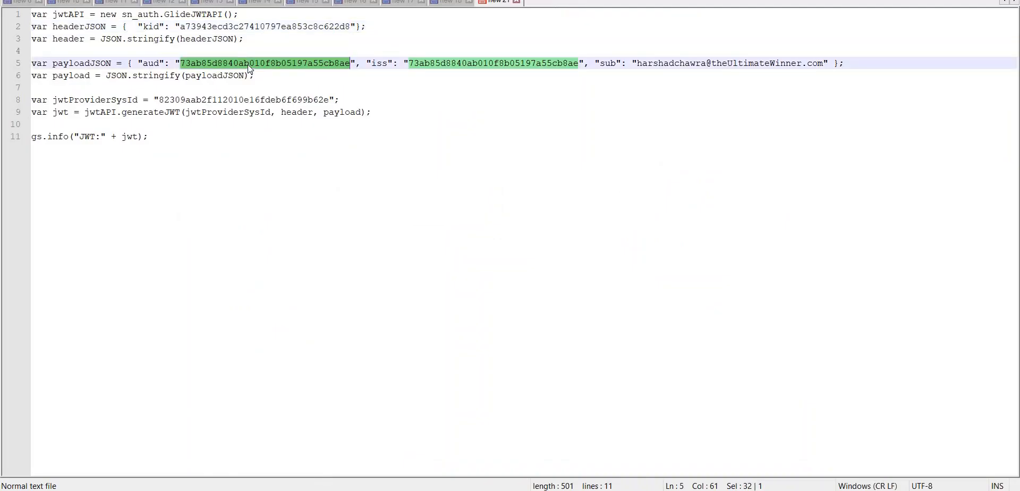
pyautogui.hotkey('ctrl', 'v')
pyautogui.doubleClick(440, 65)
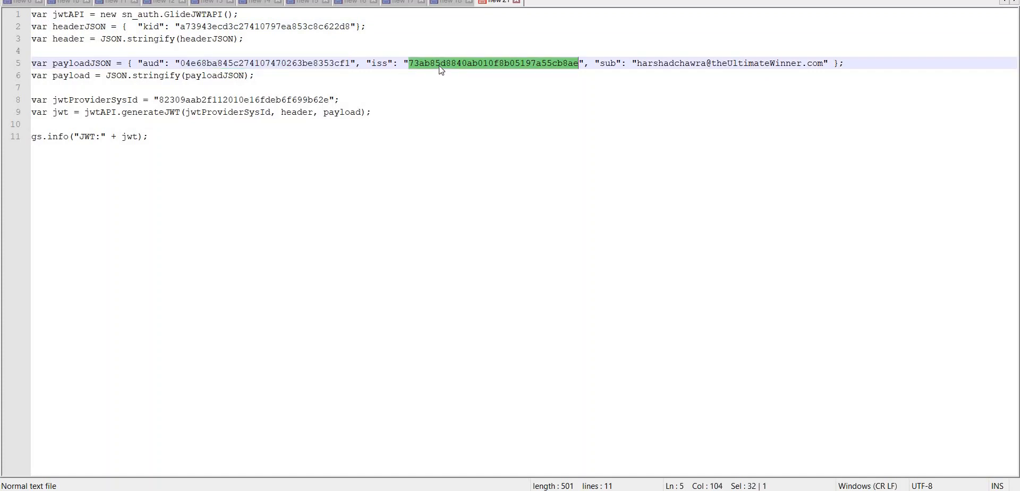
pyautogui.hotkey('ctrl', 'v')
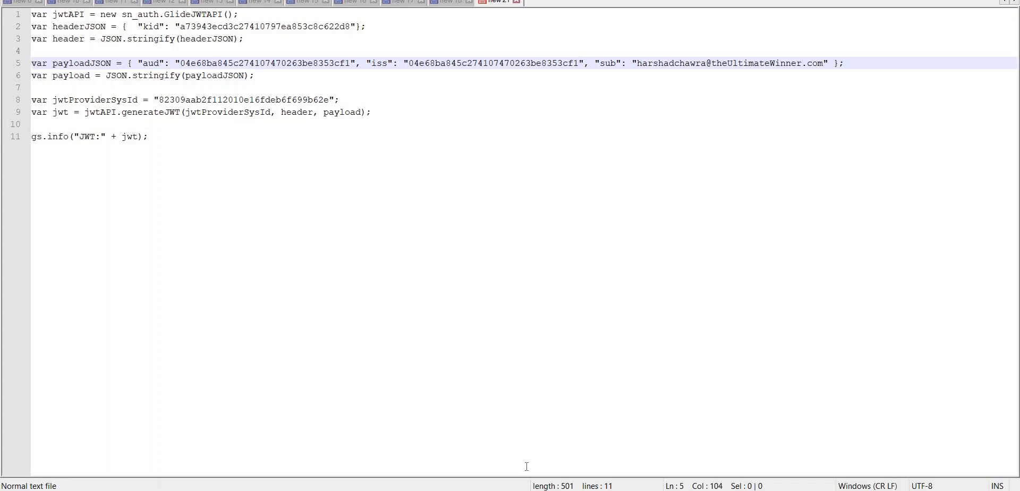
# Return to ServiceNow, filter the navigator for background, and open Scripts - Background.
pyautogui.hotkey('alt', 'Tab')
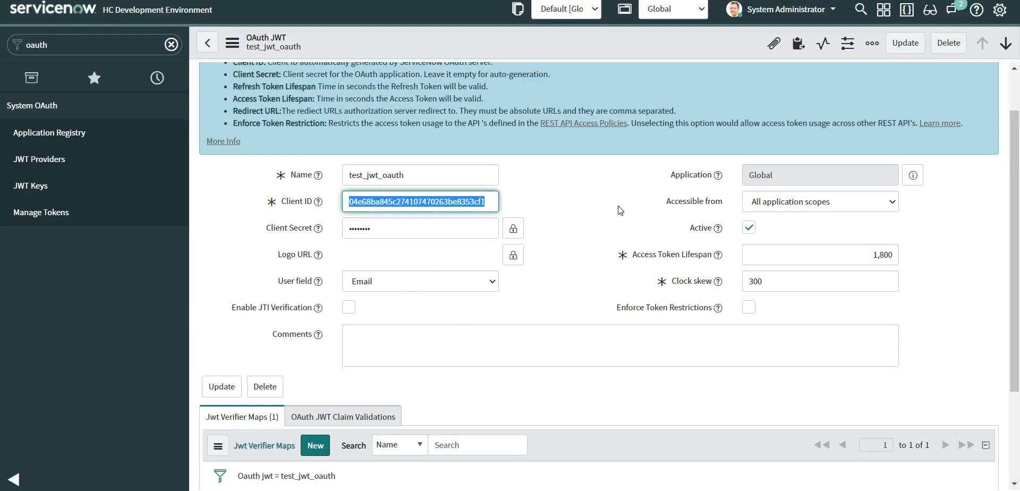
pyautogui.click(605, 212)
pyautogui.scroll(-3, 604, 212)
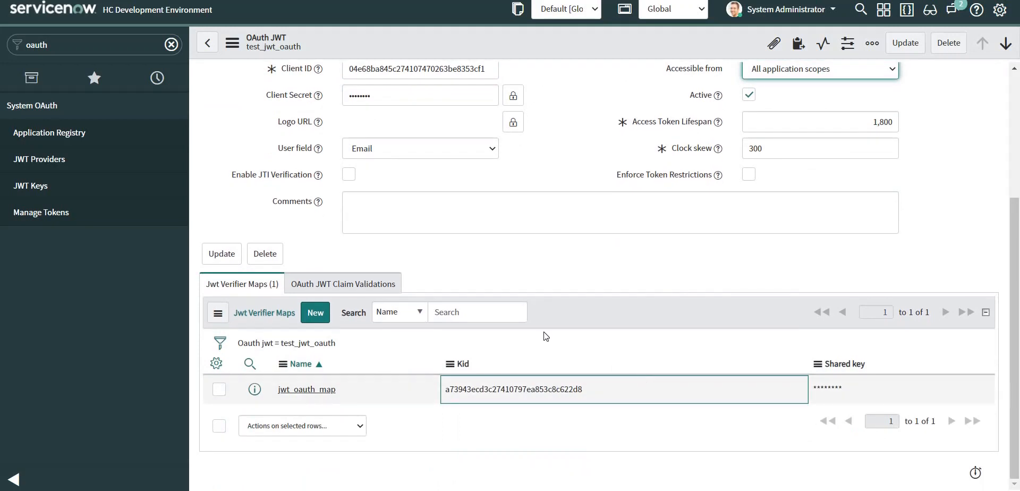
pyautogui.scroll(3, 546, 336)
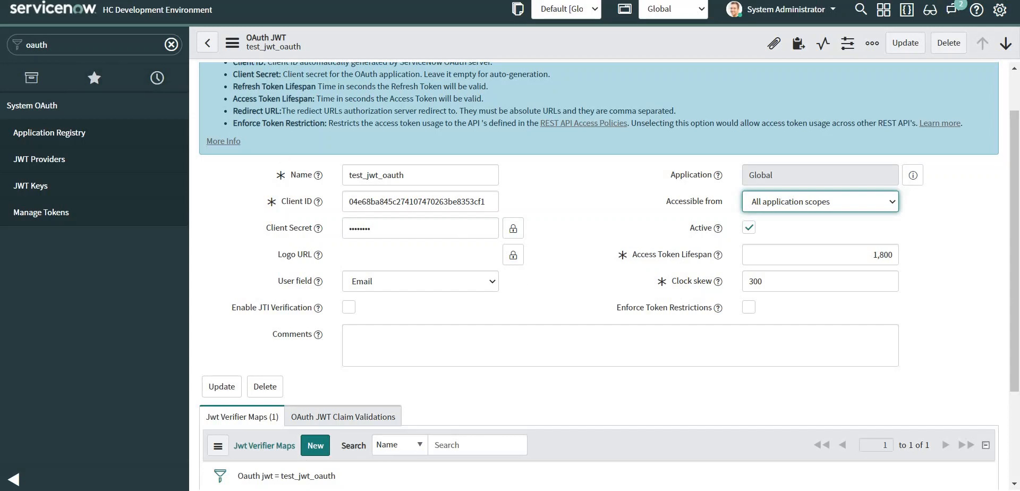
pyautogui.click(52, 44)
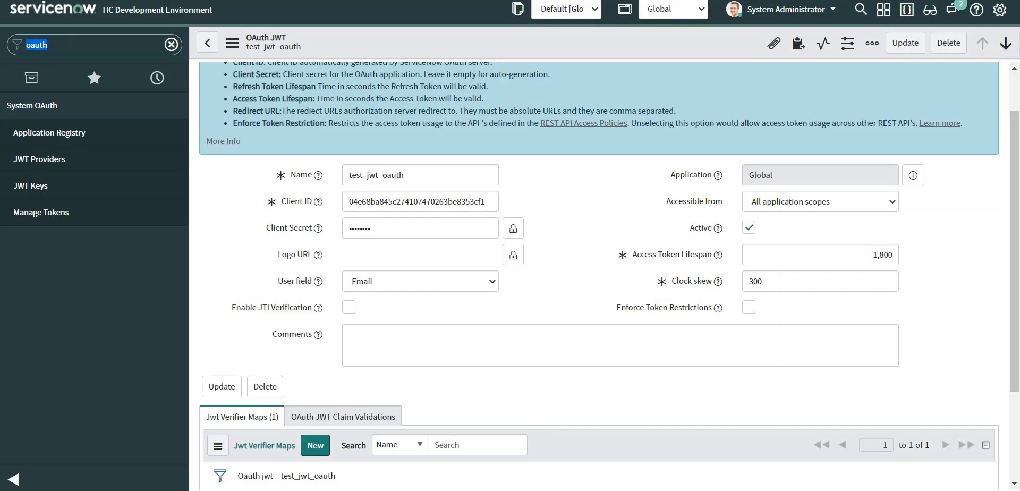
pyautogui.write('backgro')
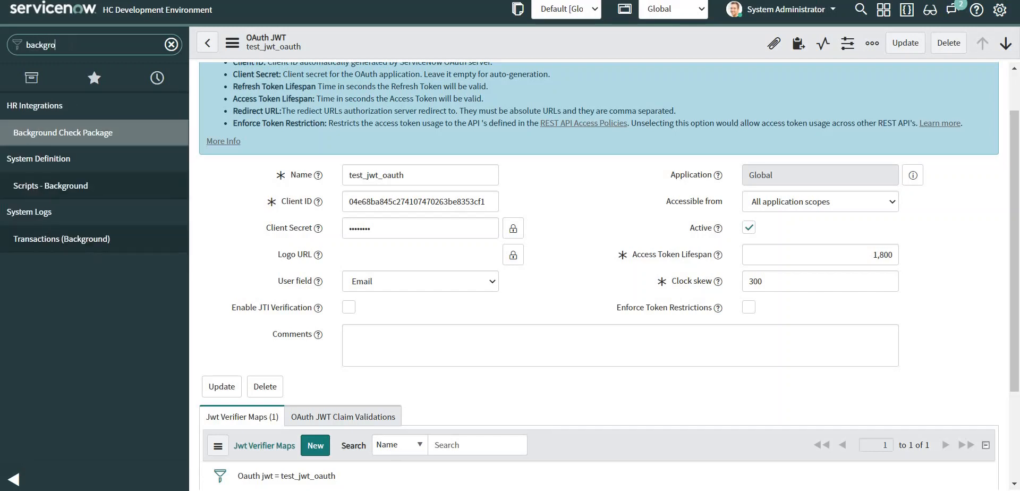
pyautogui.write('und')
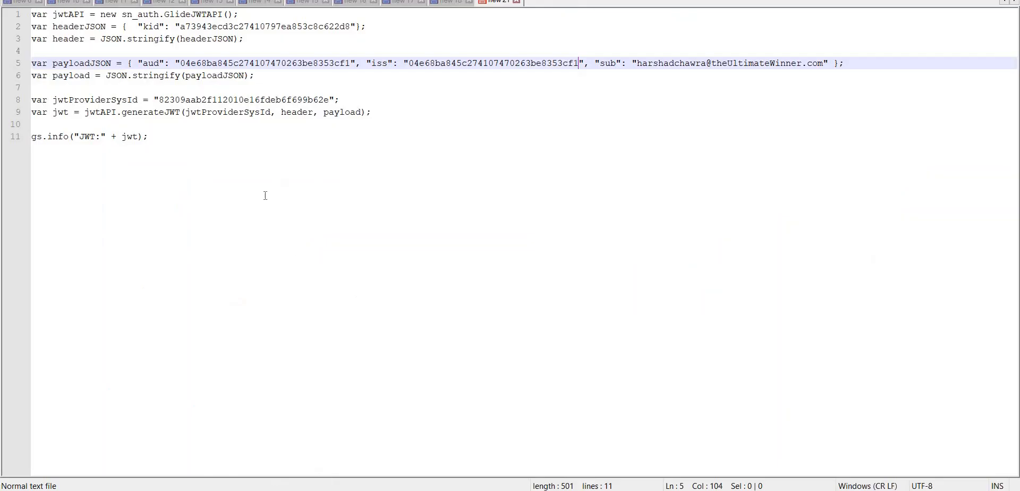
# Copy the whole JWT script from Notepad++ into the ServiceNow background script editor and run it in the global scope.
pyautogui.click(201, 154)
pyautogui.hotkey('ctrl', 'a')
pyautogui.hotkey('ctrl', 'c')
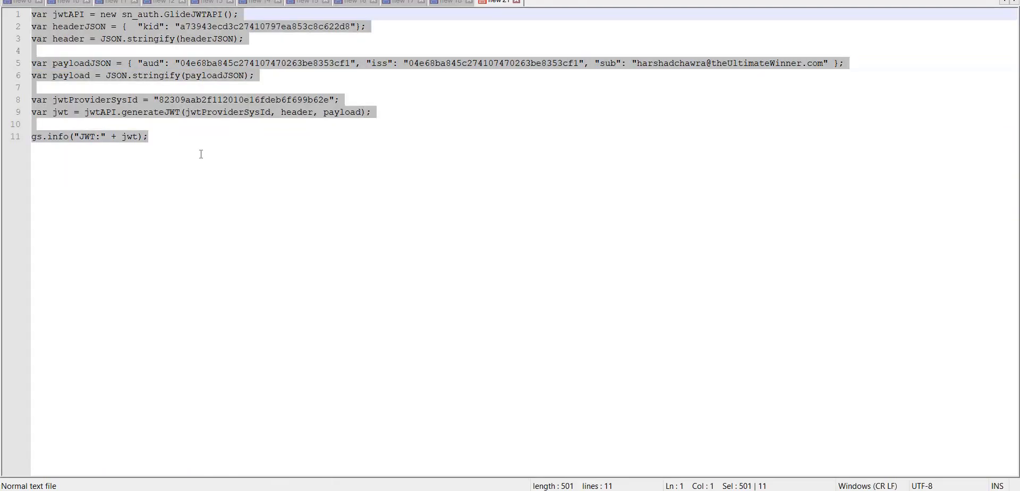
pyautogui.hotkey('alt', 'Tab')
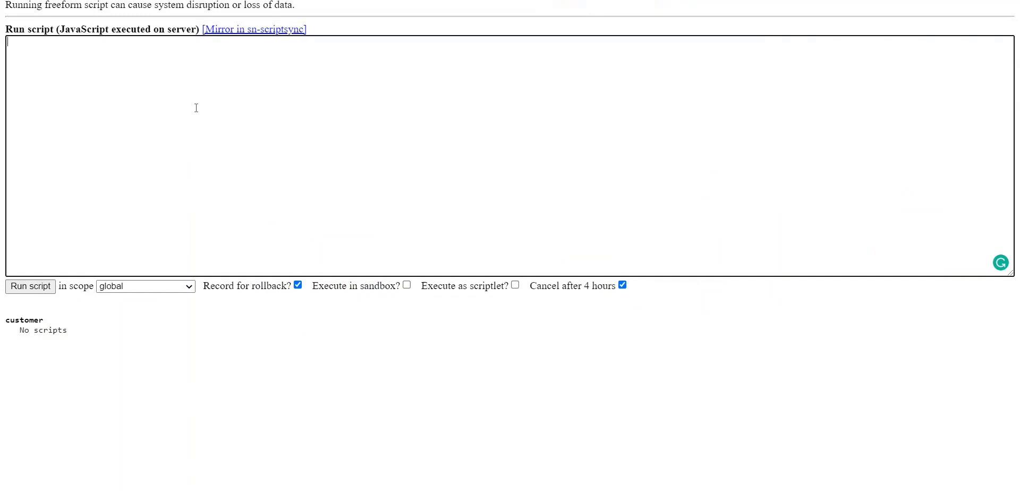
pyautogui.hotkey('ctrl', 'v')
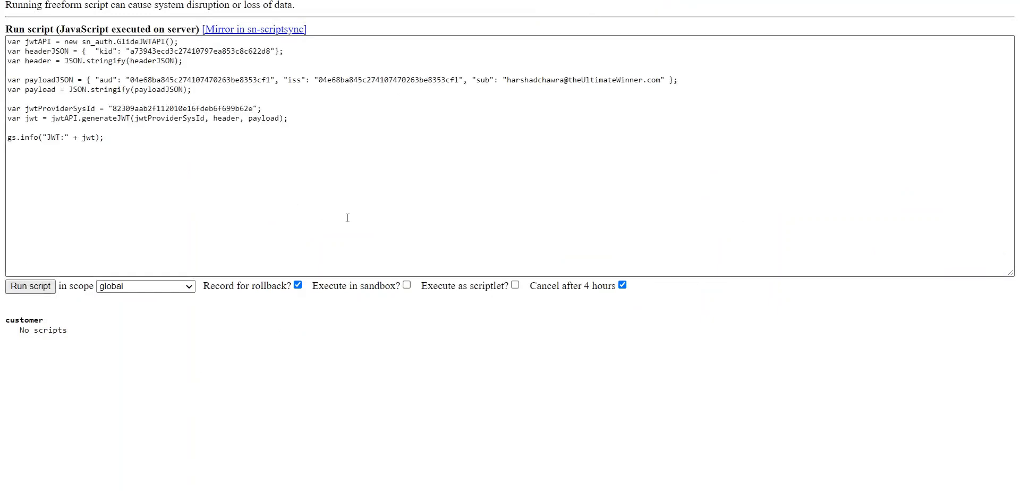
pyautogui.hotkey('ctrl', 'Return')
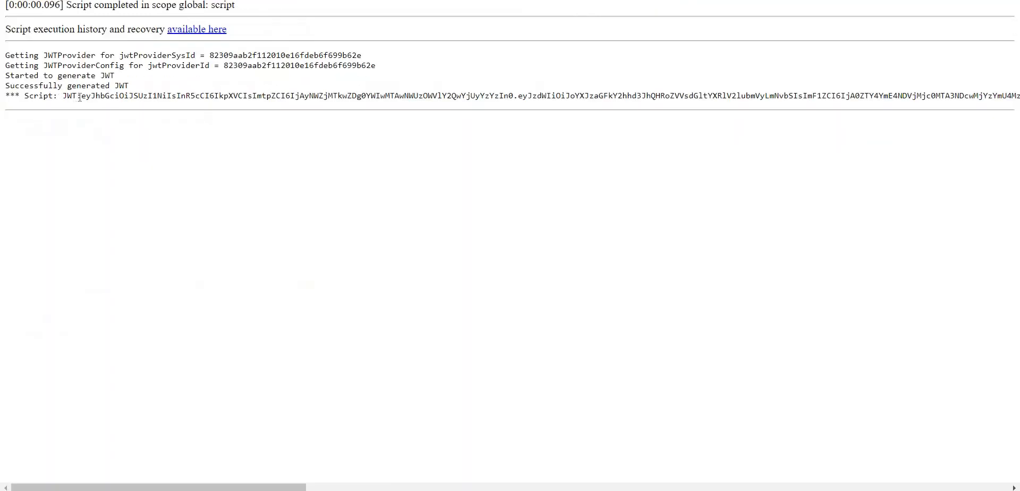
# Replace the assertion value in Postman's oauth_token.do request with the JWT from the script output and send the request.
pyautogui.moveTo(80, 97); pyautogui.dragTo(1019, 91)
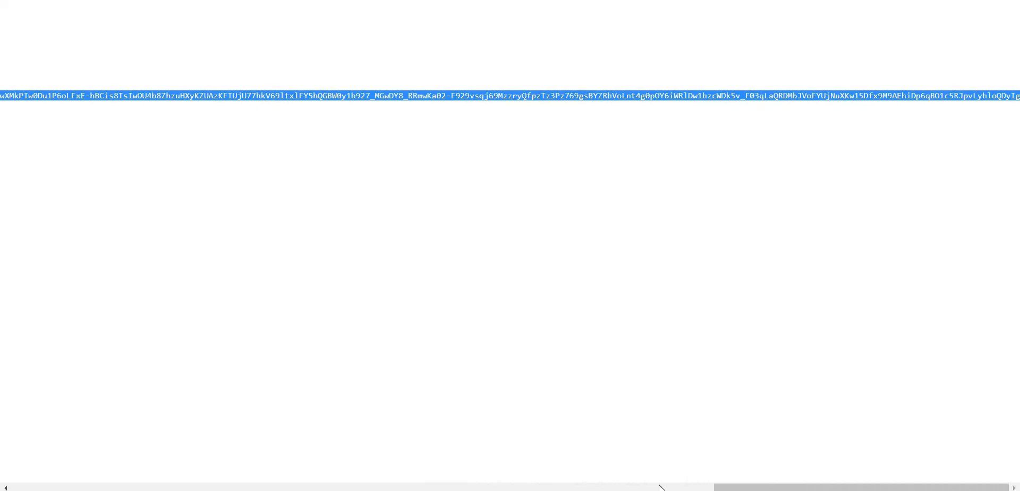
pyautogui.click(537, 490)
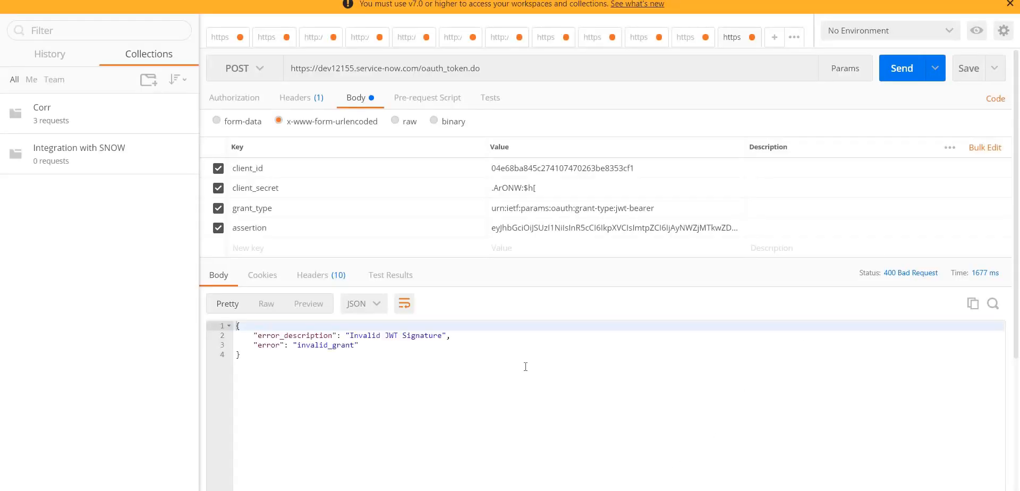
pyautogui.click(520, 233)
pyautogui.hotkey('ctrl', 'a')
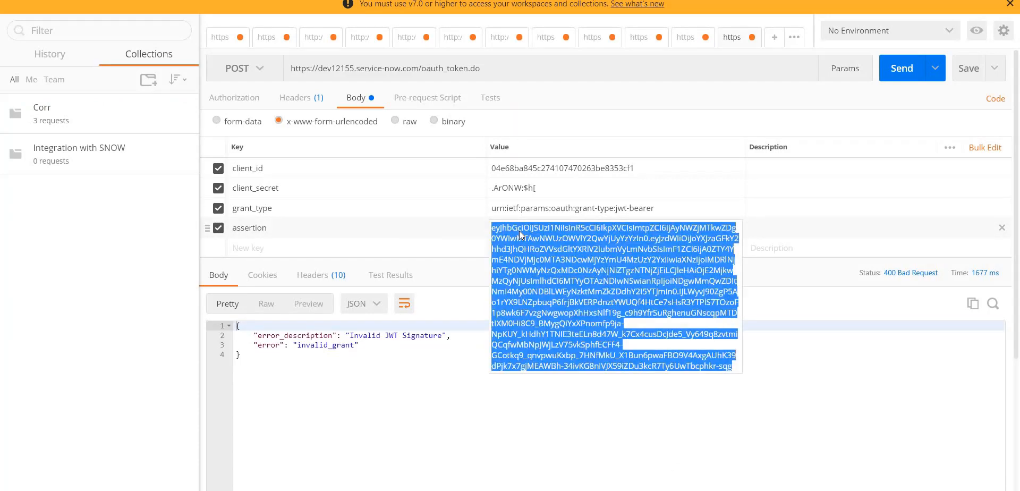
pyautogui.hotkey('ctrl', 'v')
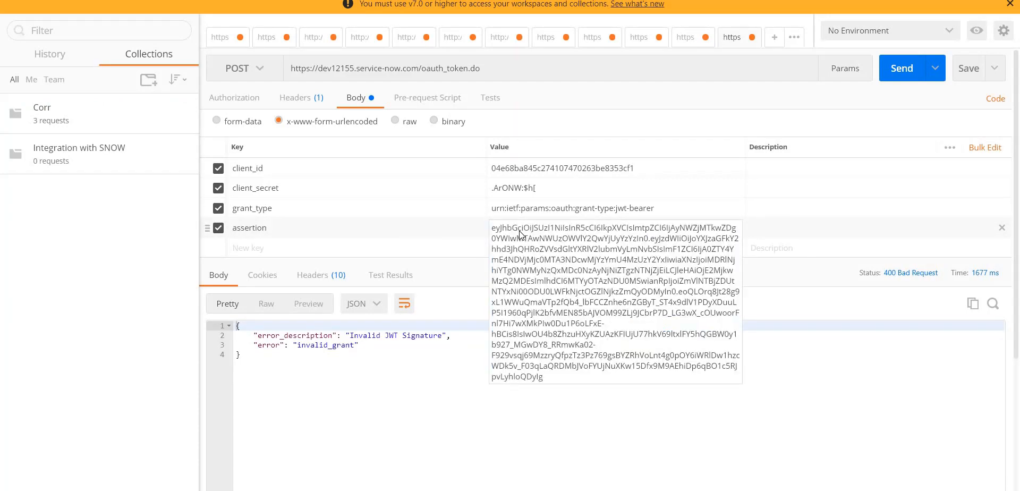
pyautogui.click(902, 68)
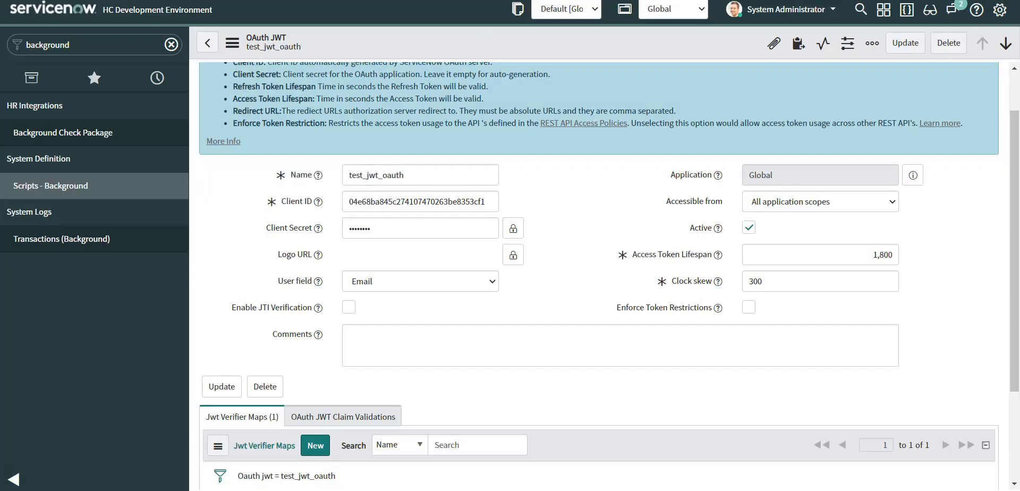
# Open jwt_oauth_map from the test_jwt_oauth record in ServiceNow, re-enter its Shared key, and save the record without leaving the form.
pyautogui.scroll(-3, 450, 171)
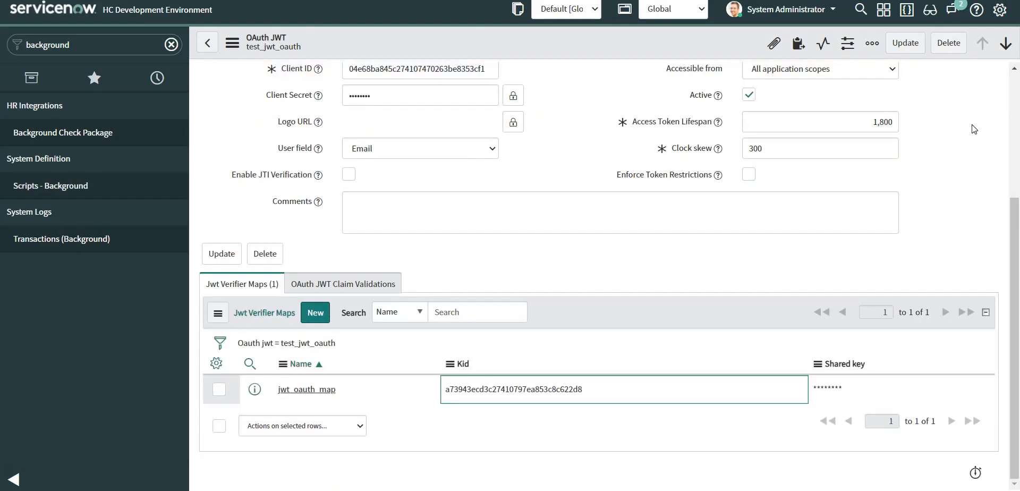
pyautogui.scroll(3, 895, 176)
pyautogui.scroll(2, 895, 174)
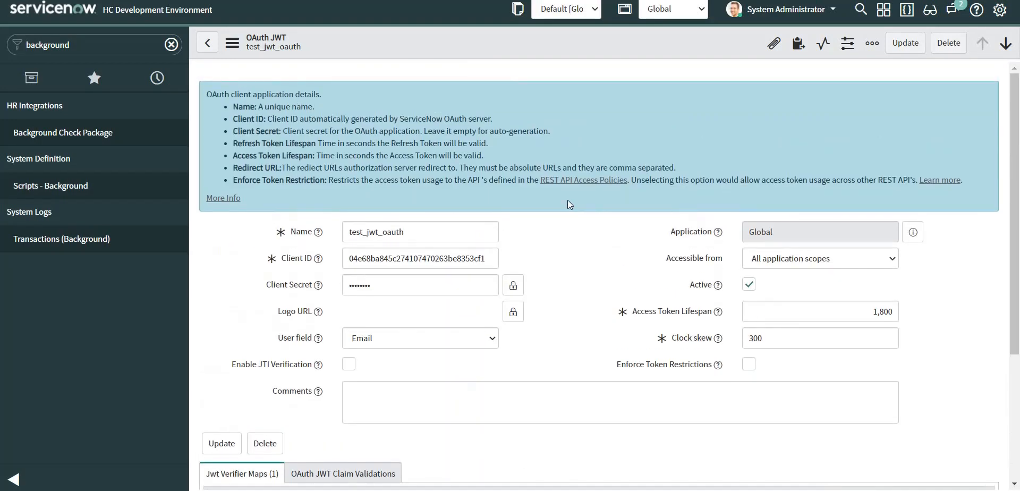
pyautogui.scroll(-3, 568, 201)
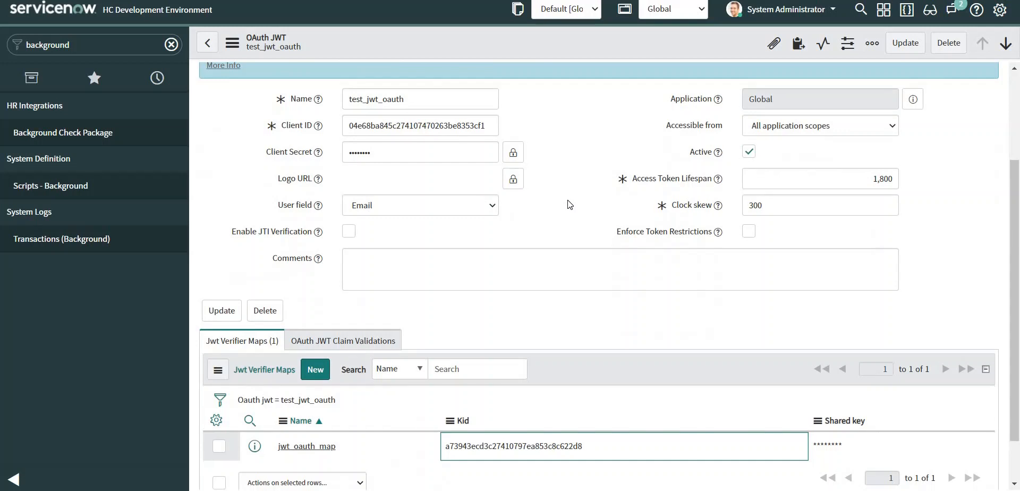
pyautogui.scroll(-1, 567, 204)
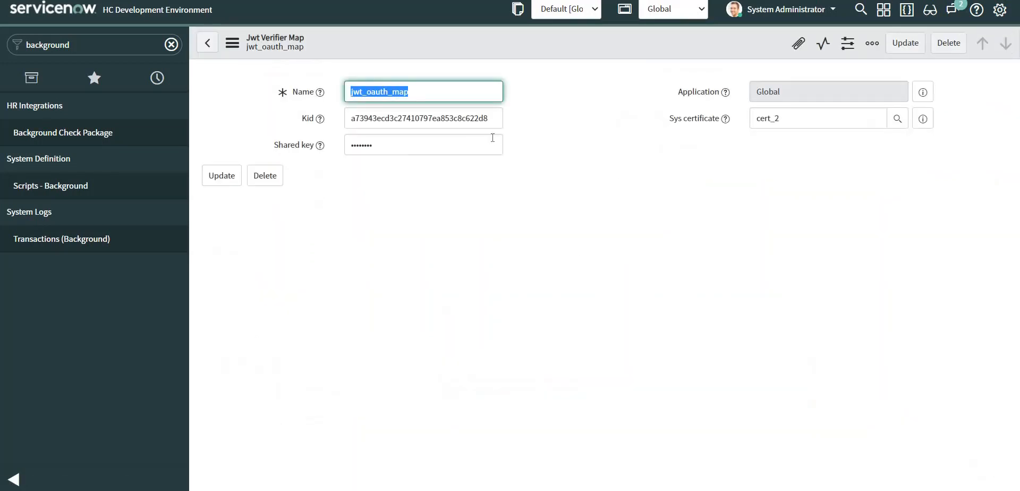
pyautogui.doubleClick(398, 148)
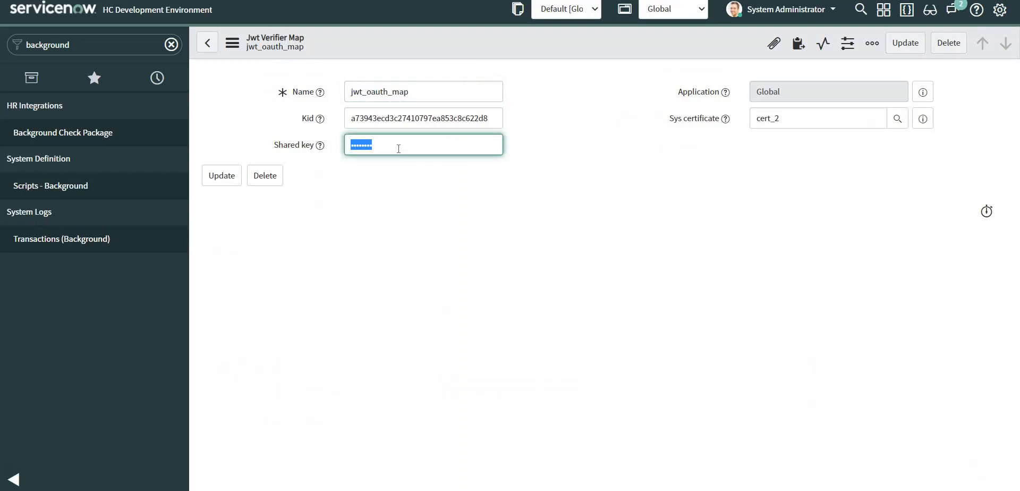
pyautogui.write('******')
pyautogui.rightClick(465, 34)
pyautogui.click(492, 42)
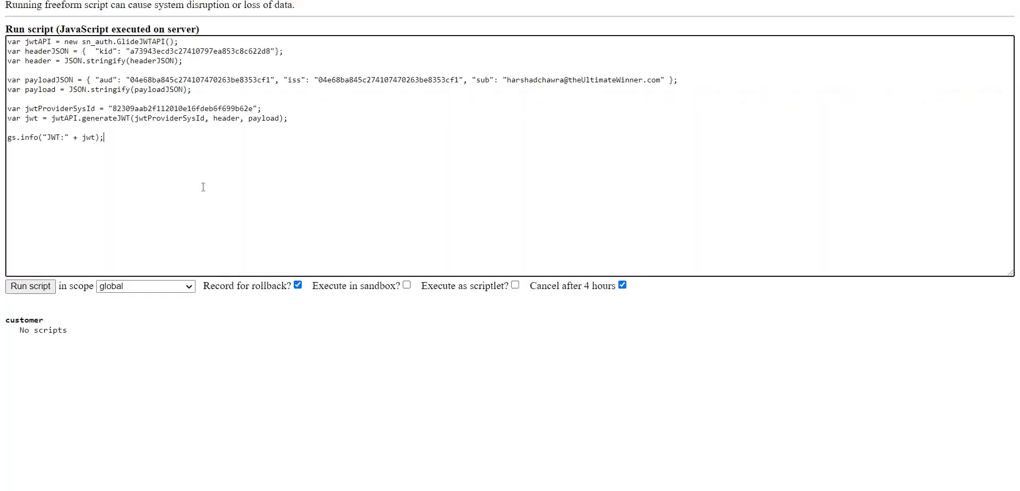
# Run the JWT background script again and replace the assertion value in the Postman request with the newly generated JWT.
pyautogui.click(41, 288)
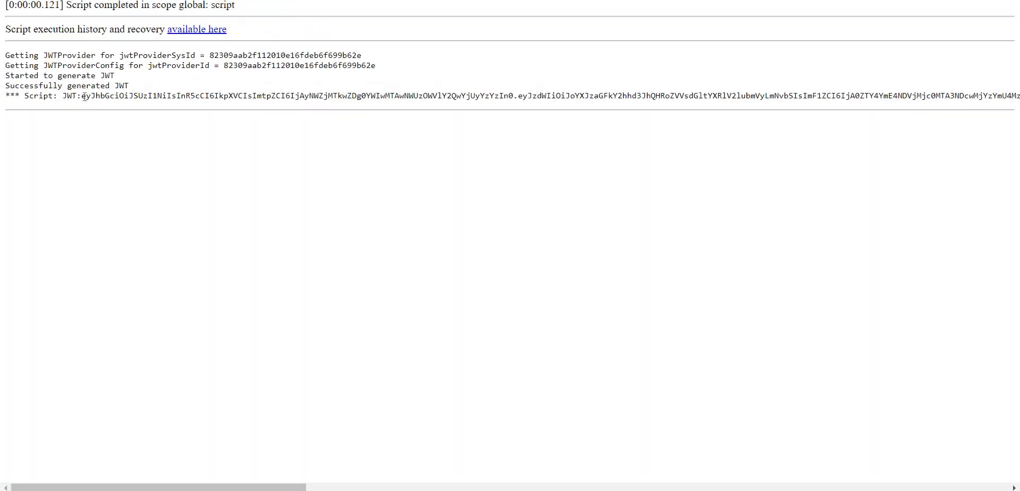
pyautogui.moveTo(82, 95); pyautogui.dragTo(1018, 92)
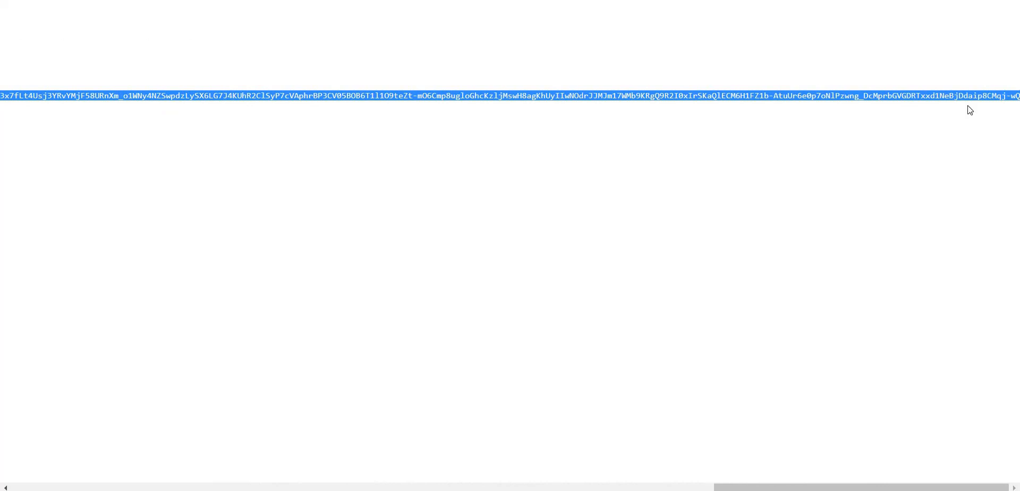
pyautogui.hotkey('alt', 'Tab')
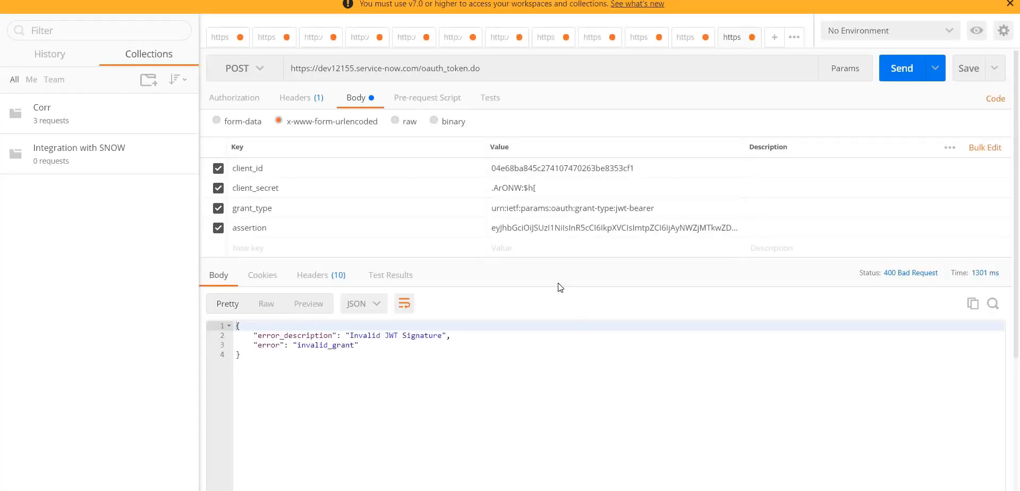
pyautogui.click(525, 229)
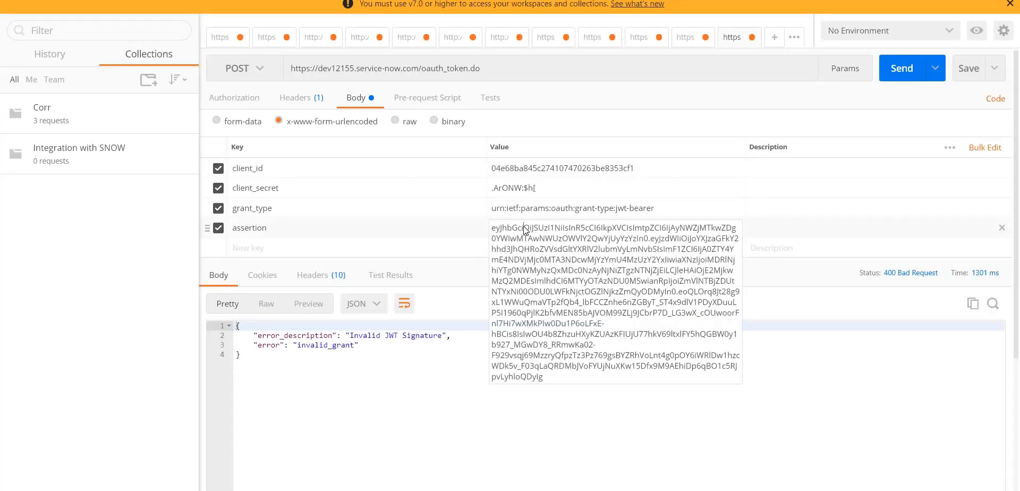
pyautogui.hotkey('ctrl', 'a')
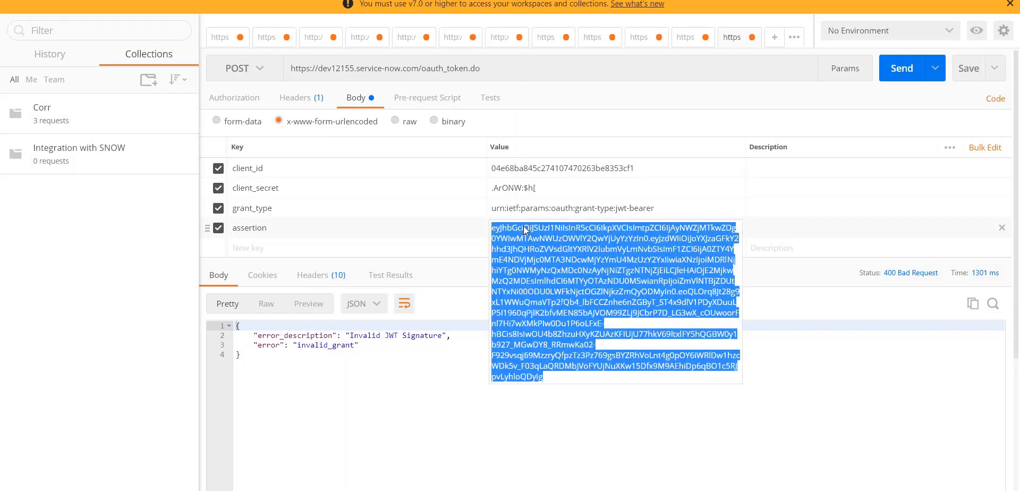
pyautogui.hotkey('ctrl', 'v')
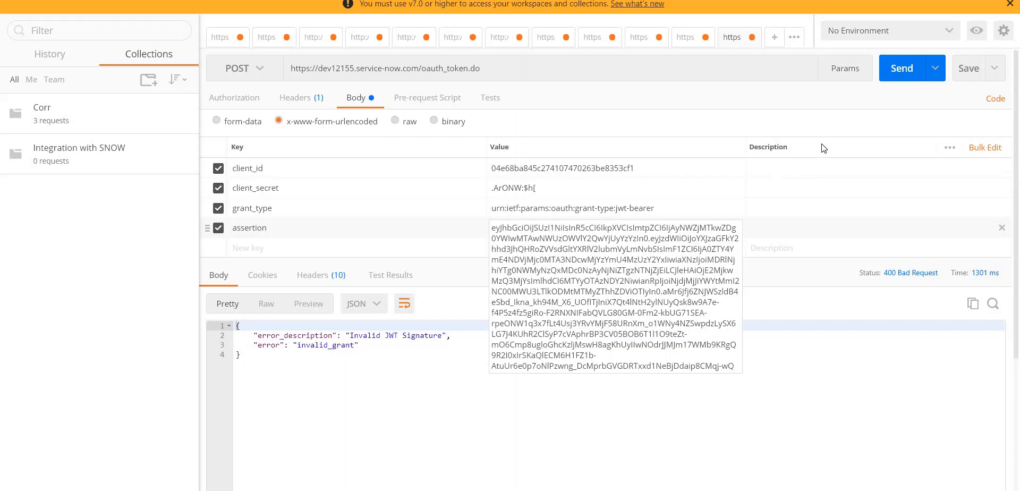
# Send the POST request to oauth_token.do with the updated assertion.
pyautogui.click(903, 69)
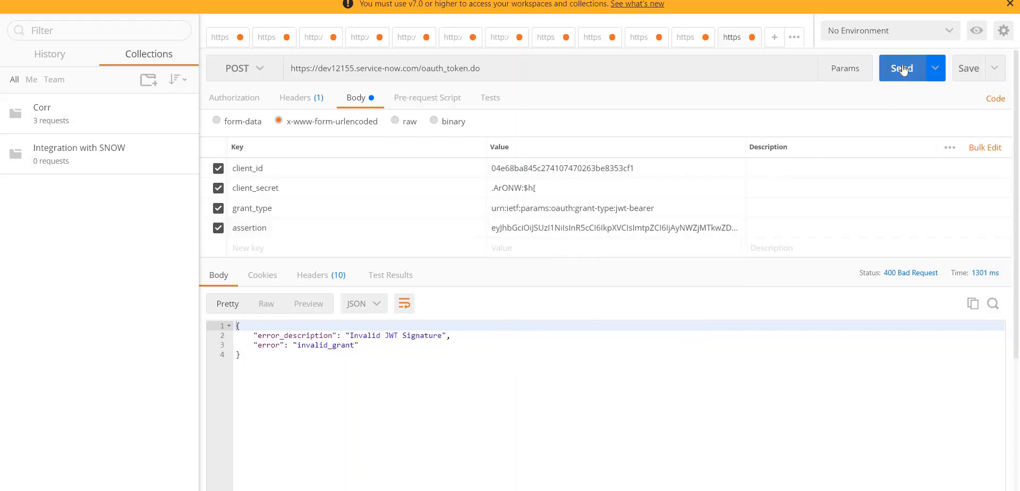
pyautogui.click(902, 69)
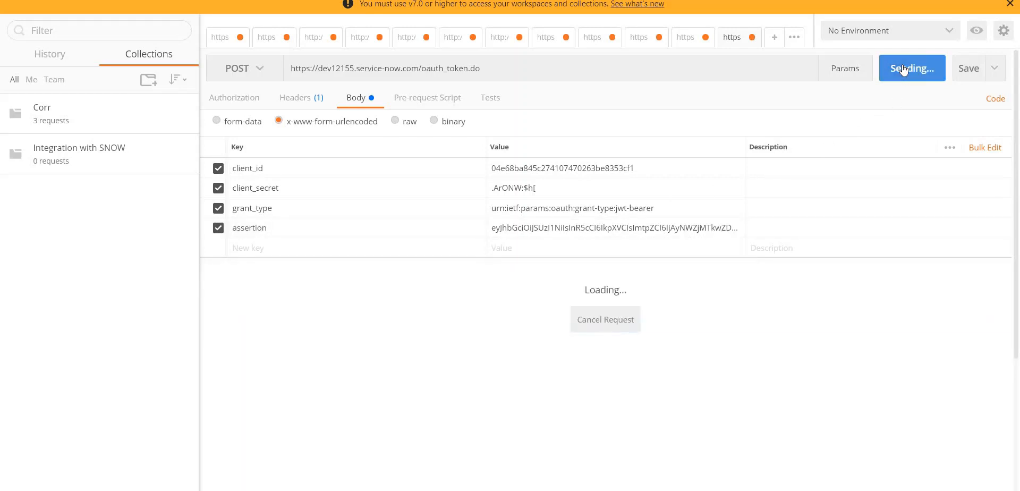
pyautogui.click(903, 69)
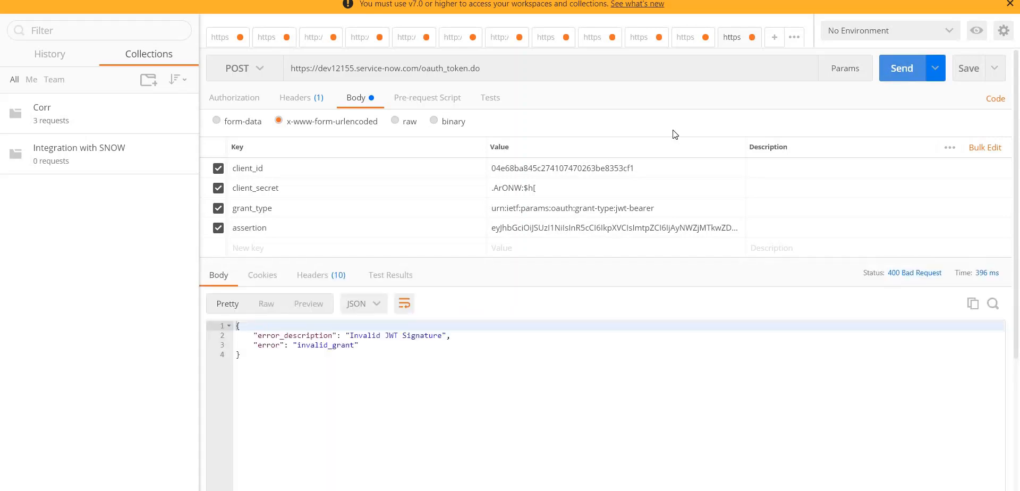
# Check the Postman request's headers and body, and compare the full length of the JWT in the background script output.
pyautogui.click(297, 101)
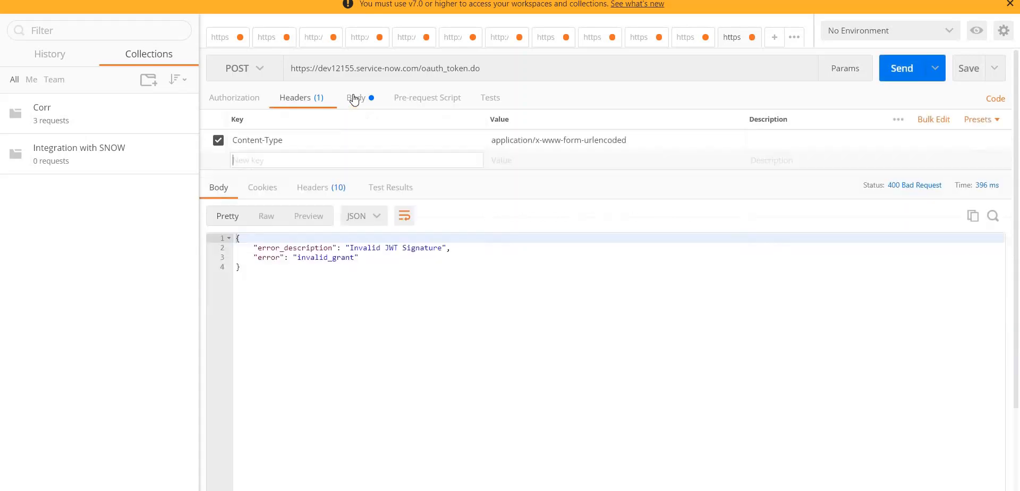
pyautogui.click(354, 100)
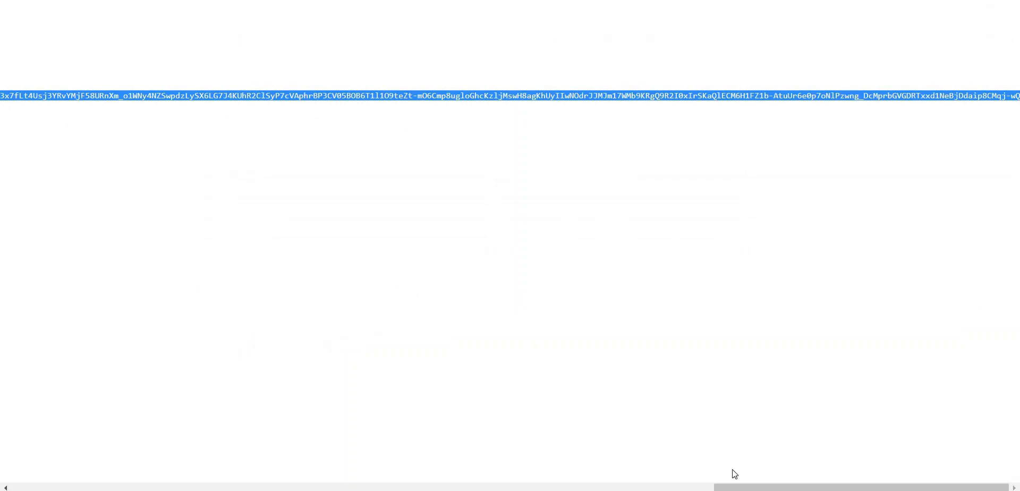
pyautogui.moveTo(739, 486); pyautogui.dragTo(35, 486)
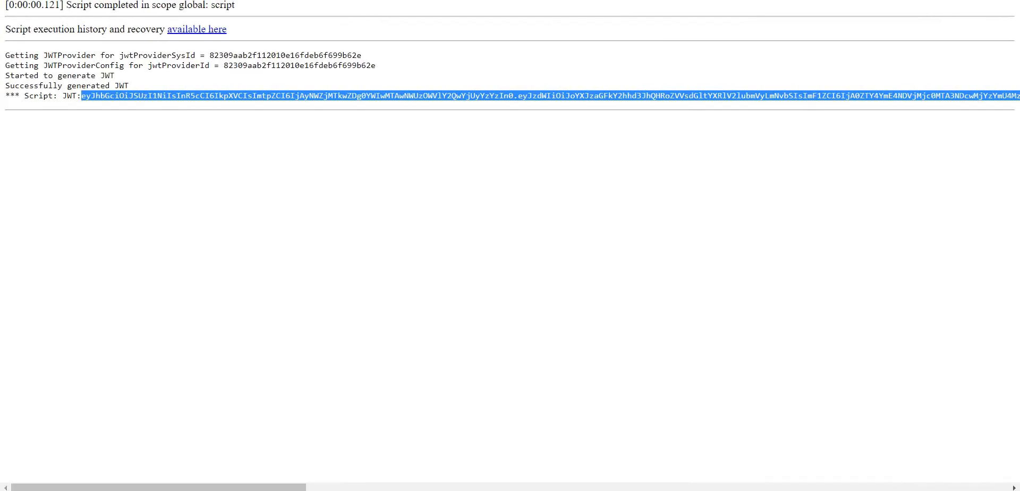
# Open the demo jwt provider record from ServiceNow's JWT Providers list.
pyautogui.click(298, 1)
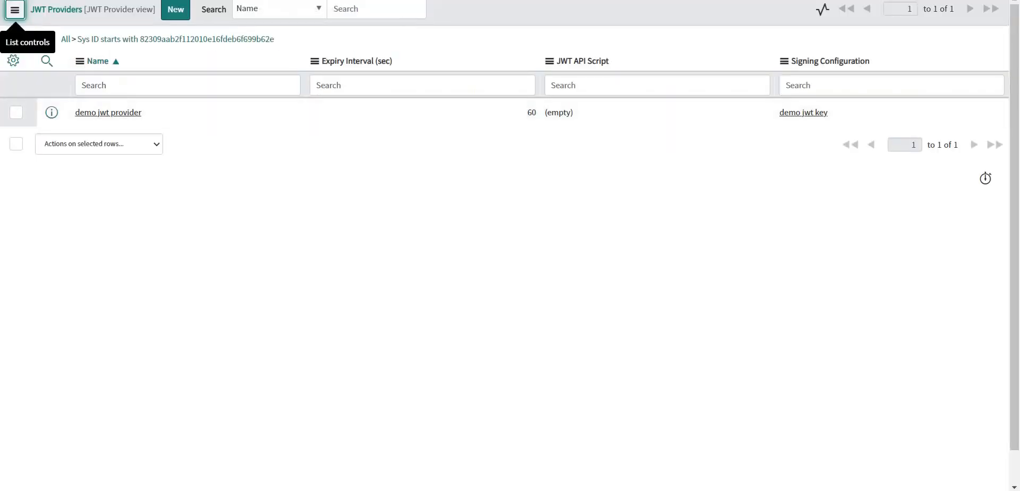
pyautogui.click(415, 0)
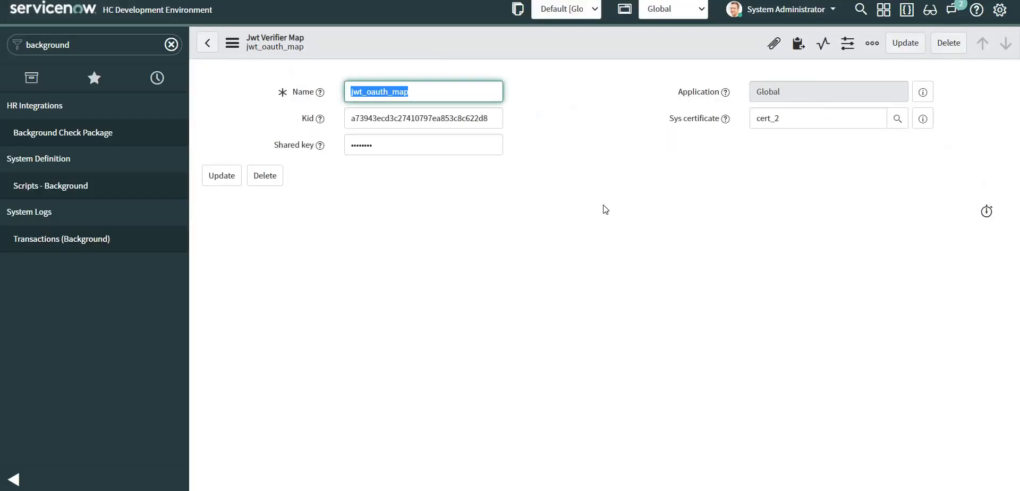
pyautogui.click(489, 0)
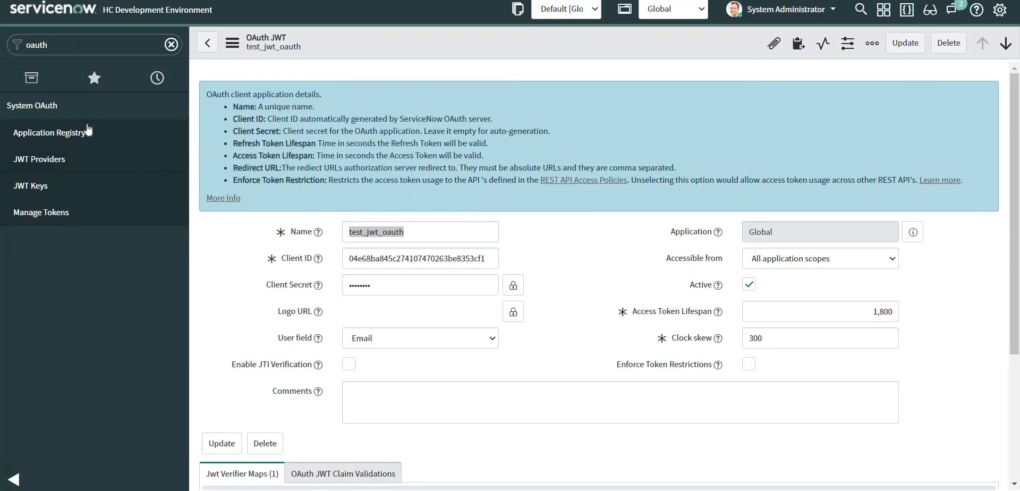
pyautogui.click(45, 160)
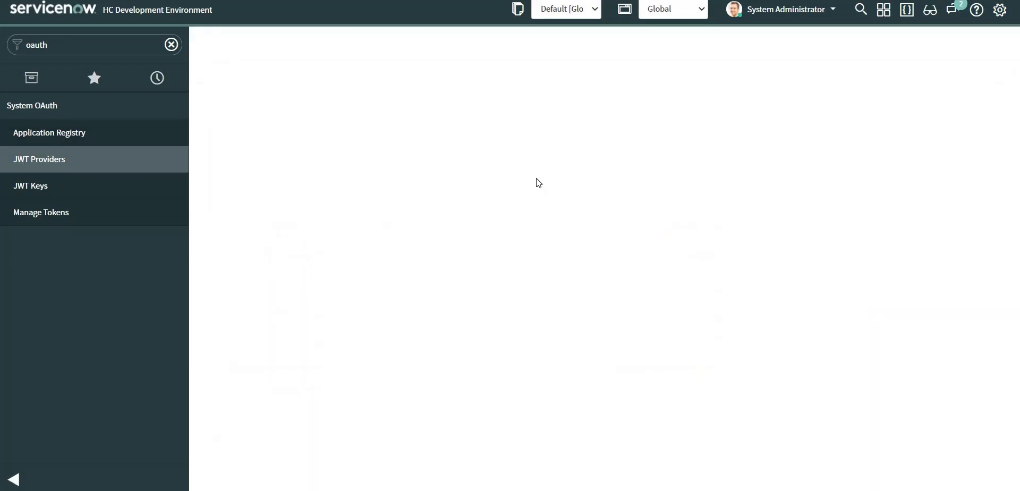
pyautogui.click(307, 149)
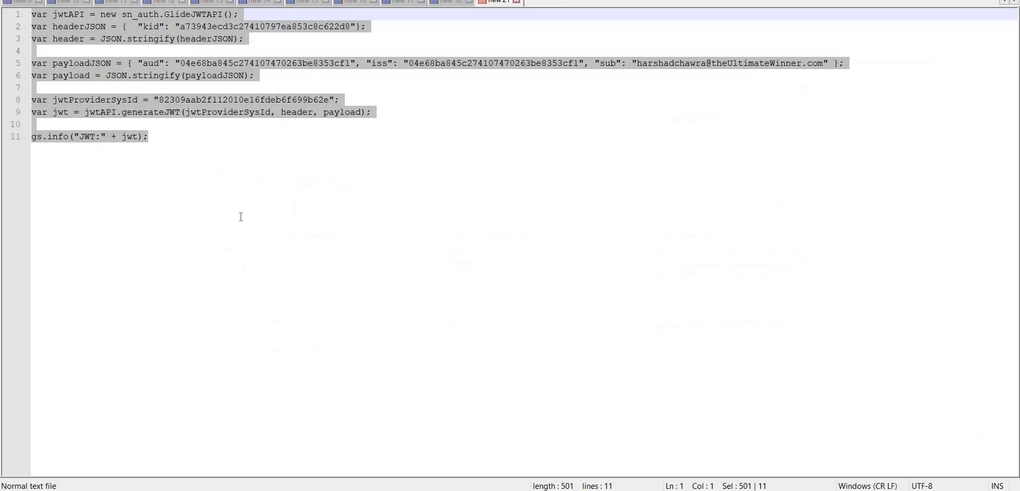
# Set both the aud and iss standard claims of demo jwt provider to the client ID from the script's payloadJSON in Notepad++.
pyautogui.click(241, 217)
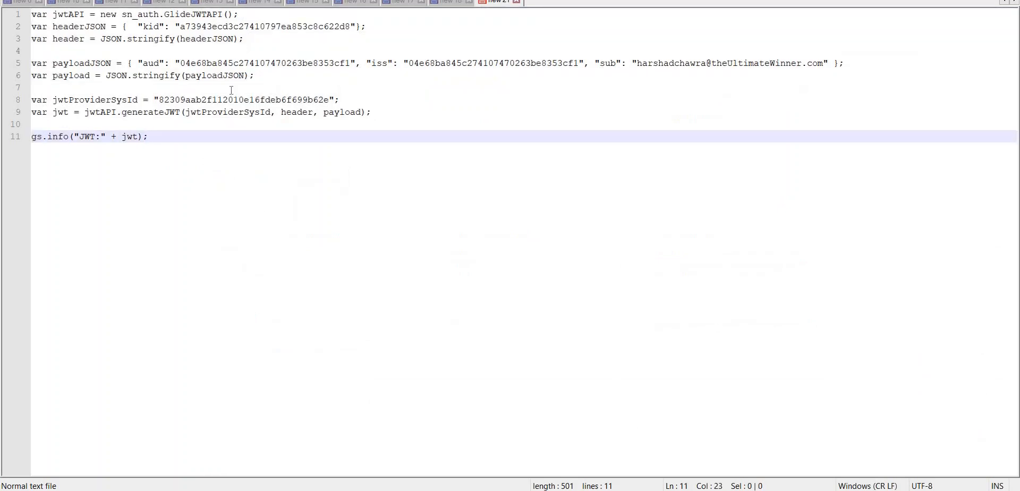
pyautogui.doubleClick(252, 63)
pyautogui.hotkey('ctrl', 'c')
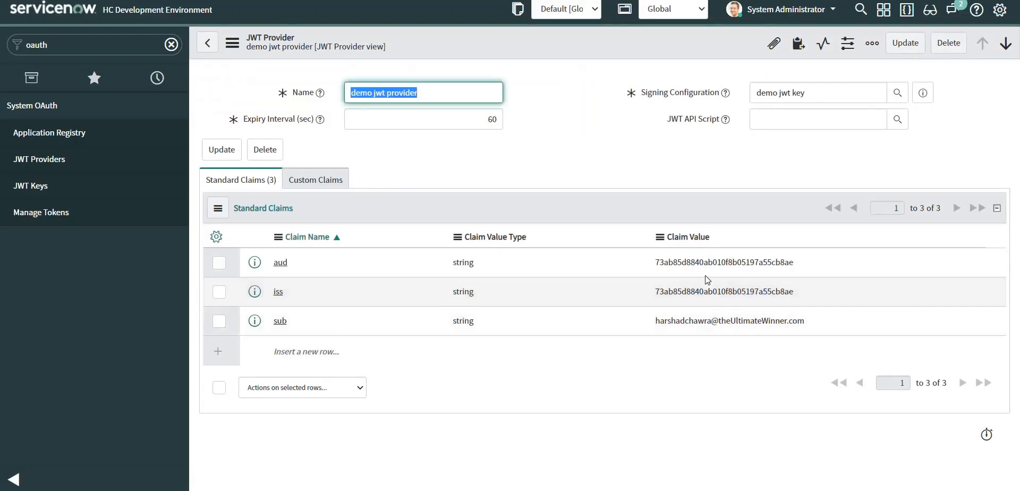
pyautogui.doubleClick(708, 261)
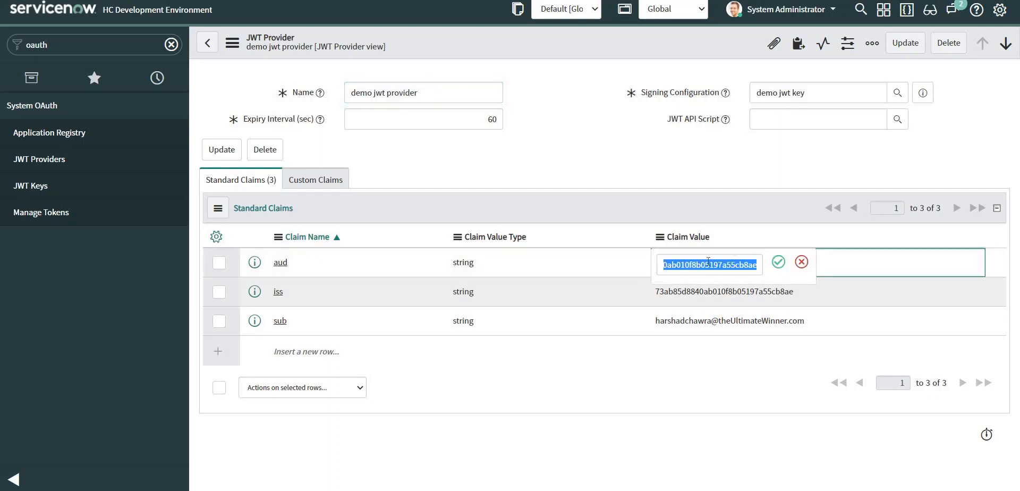
pyautogui.hotkey('ctrl', 'v')
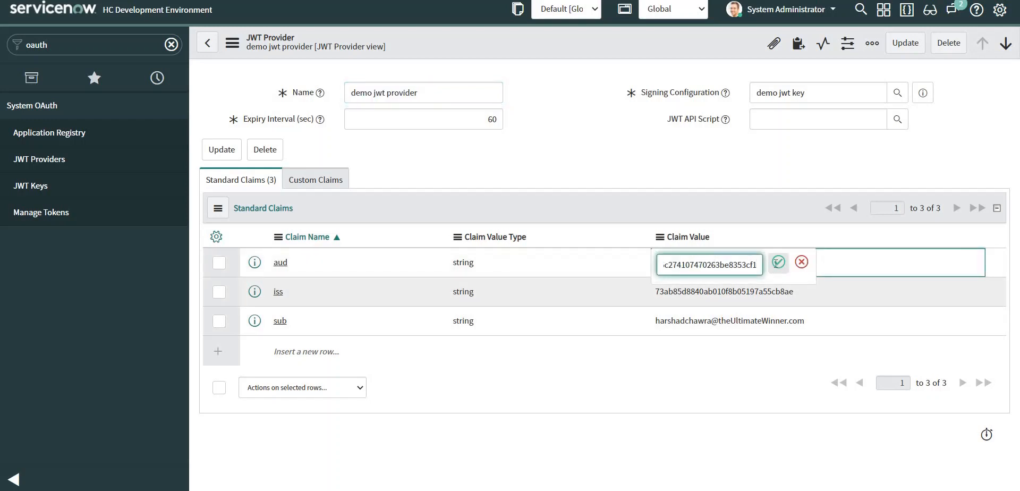
pyautogui.click(779, 261)
pyautogui.click(701, 288)
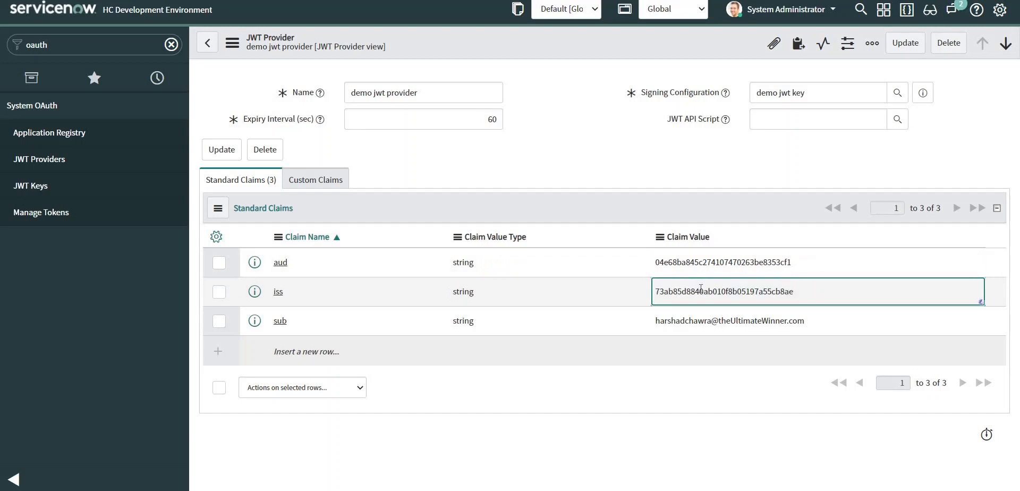
pyautogui.hotkey('ctrl', 'v')
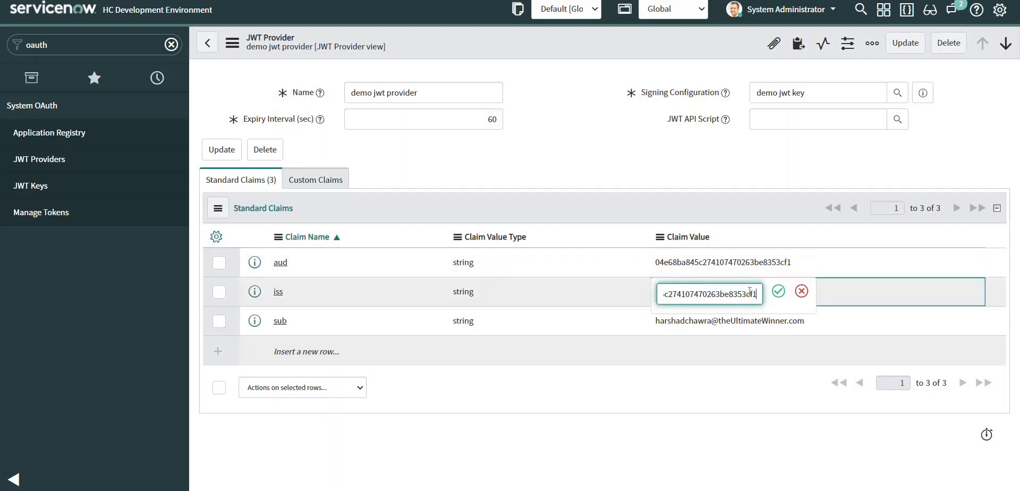
pyautogui.click(779, 291)
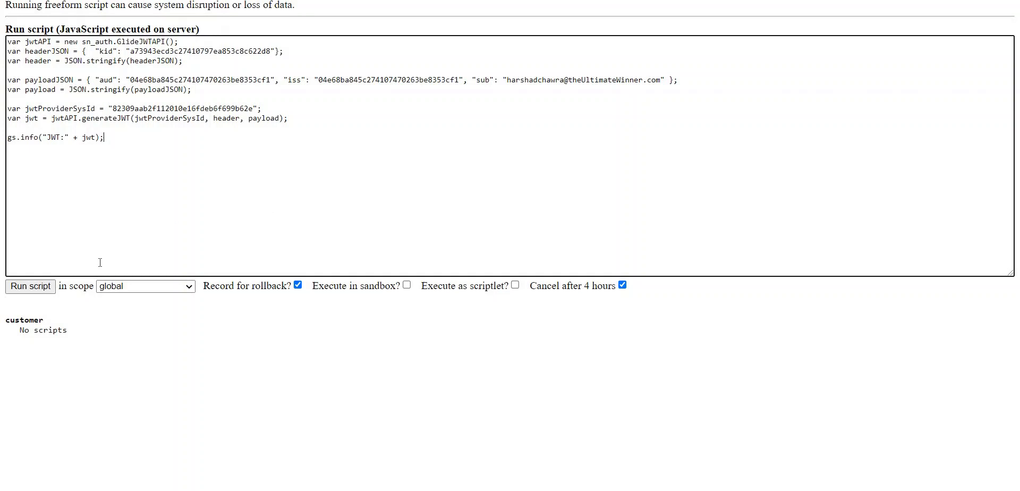
# Run the JWT background script in the global scope and copy its entire output.
pyautogui.click(40, 288)
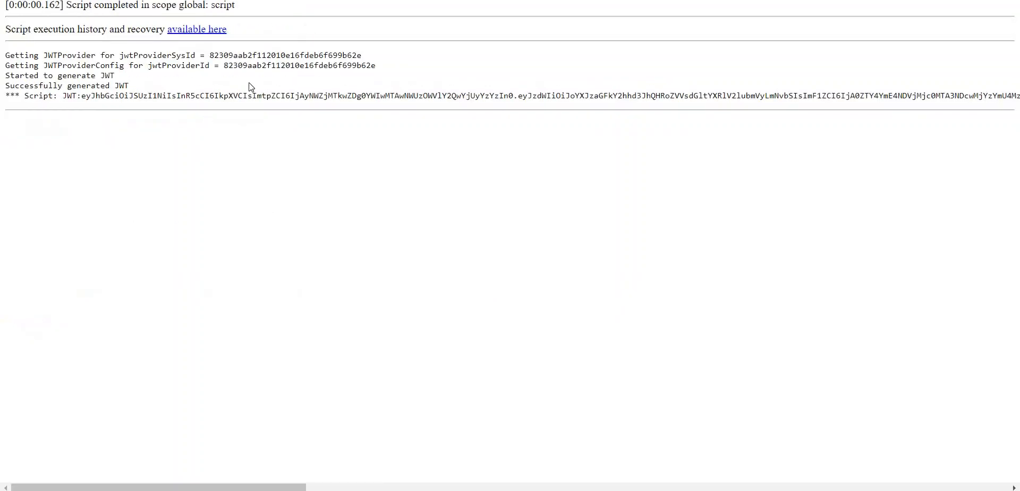
pyautogui.hotkey('ctrl', 'a')
pyautogui.hotkey('ctrl', 'c')
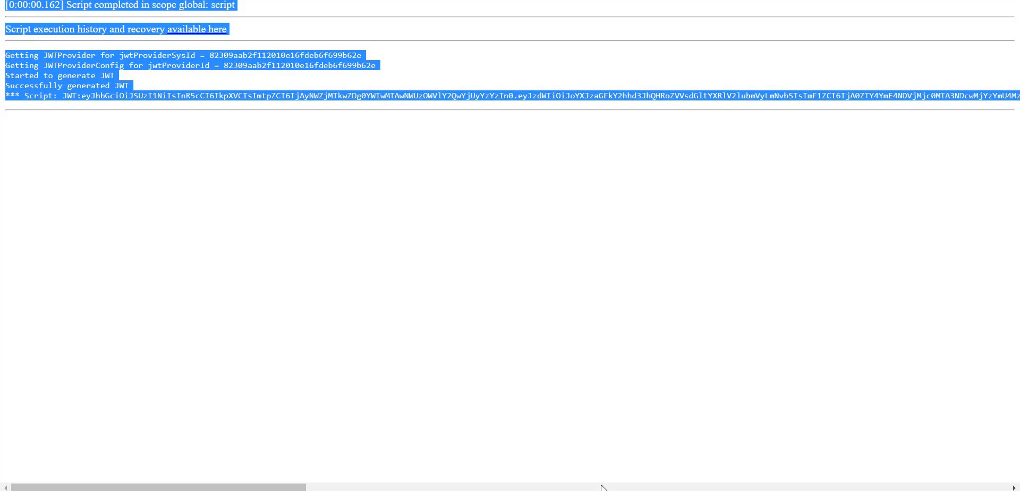
# Paste the script output into a new blank Notepad++ document and select only the token string after "JWT:".
pyautogui.moveTo(572, 482)
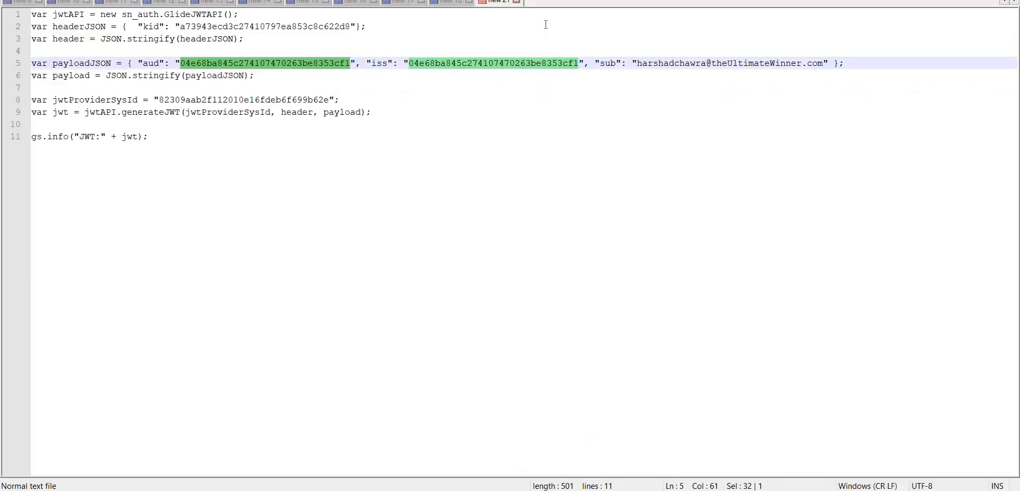
pyautogui.doubleClick(539, 3)
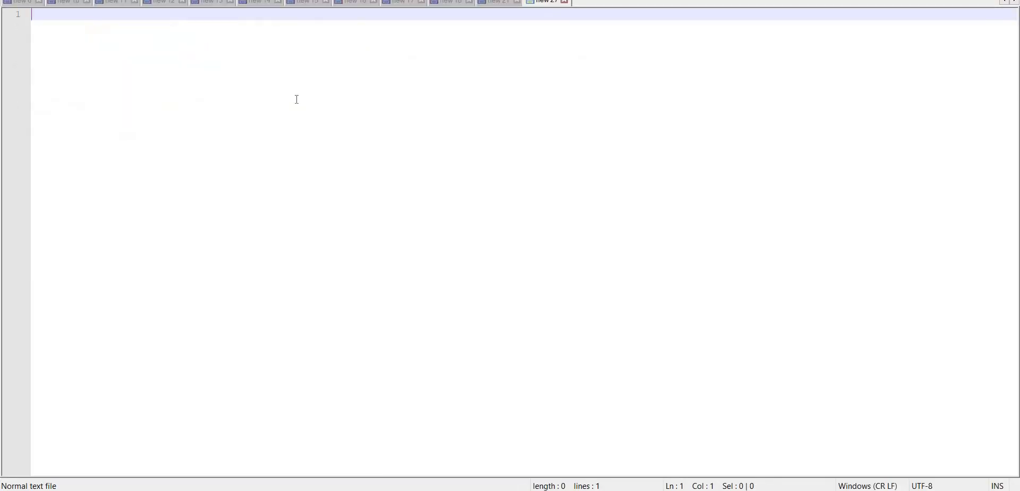
pyautogui.hotkey('ctrl', 'v')
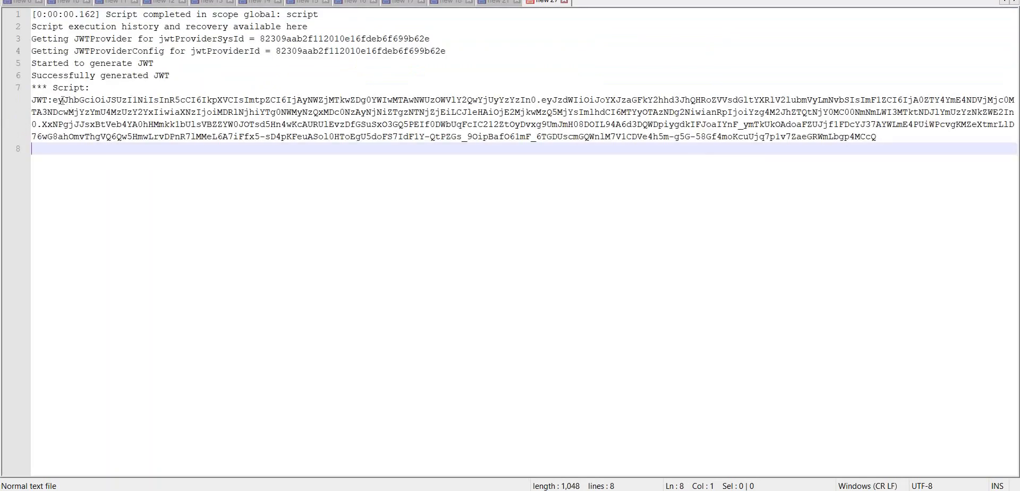
pyautogui.moveTo(56, 100); pyautogui.dragTo(115, 111)
pyautogui.moveTo(55, 100); pyautogui.dragTo(885, 137)
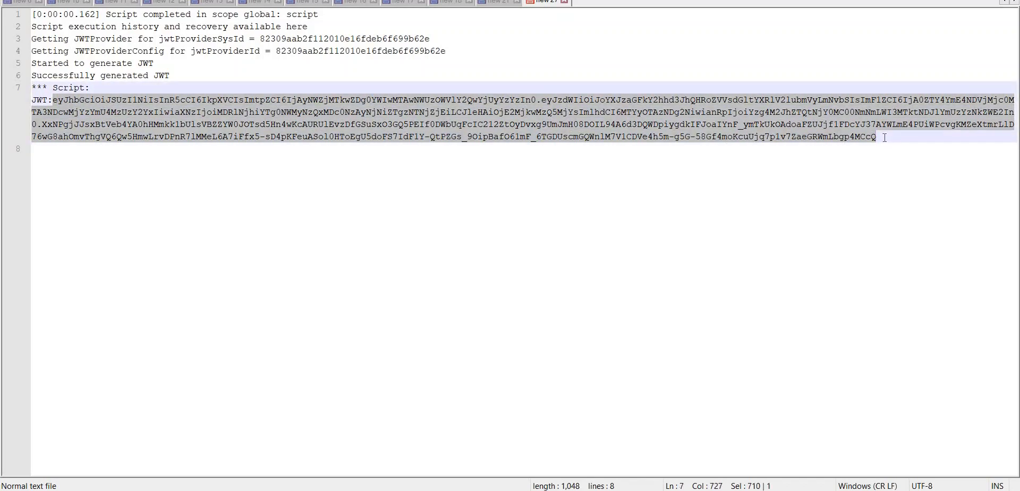
# Replace the assertion value in Postman's oauth_token.do request with the JWT from Notepad++ and send the request.
pyautogui.hotkey('alt', 'Tab')
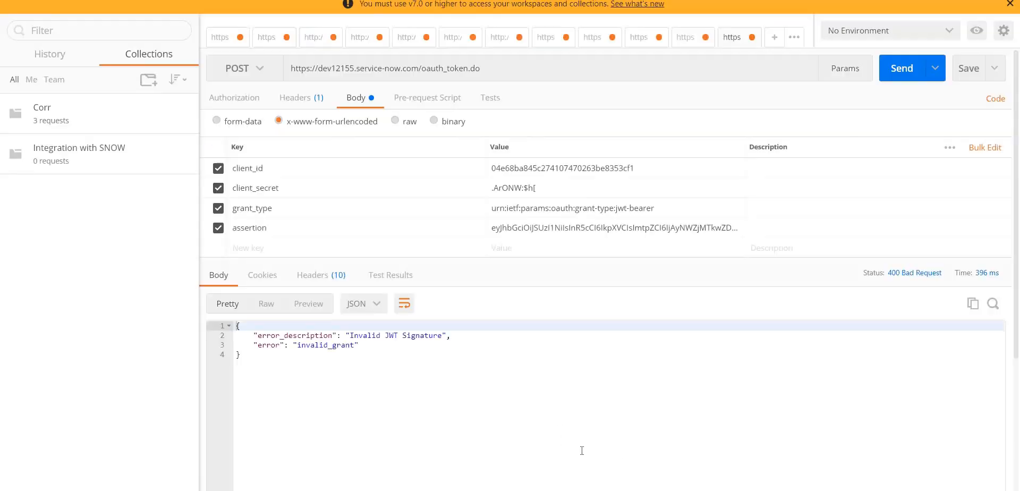
pyautogui.click(534, 228)
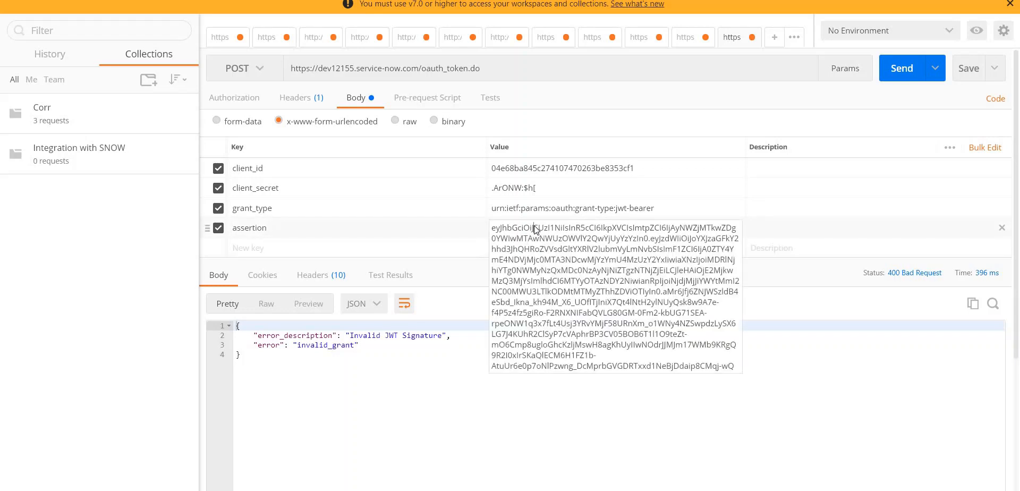
pyautogui.hotkey('ctrl', 'a')
pyautogui.hotkey('ctrl', 'v')
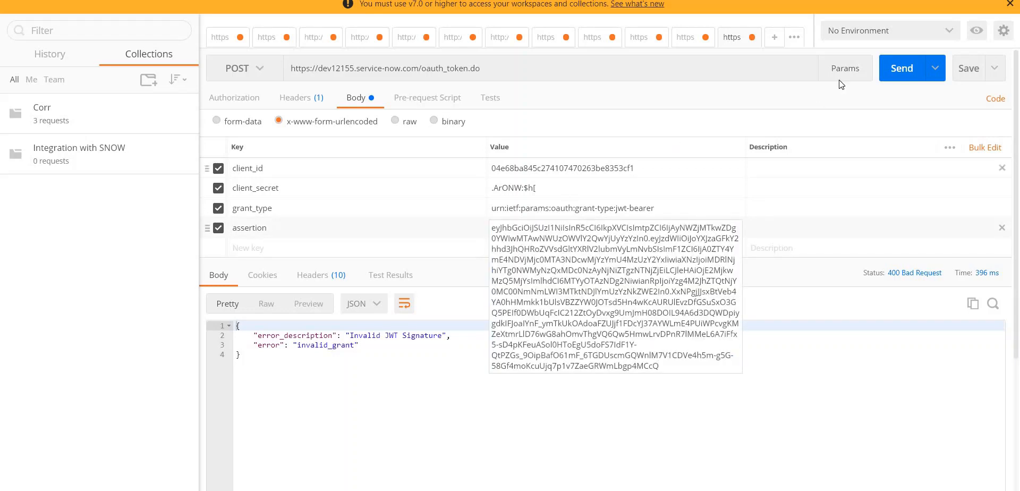
pyautogui.click(901, 68)
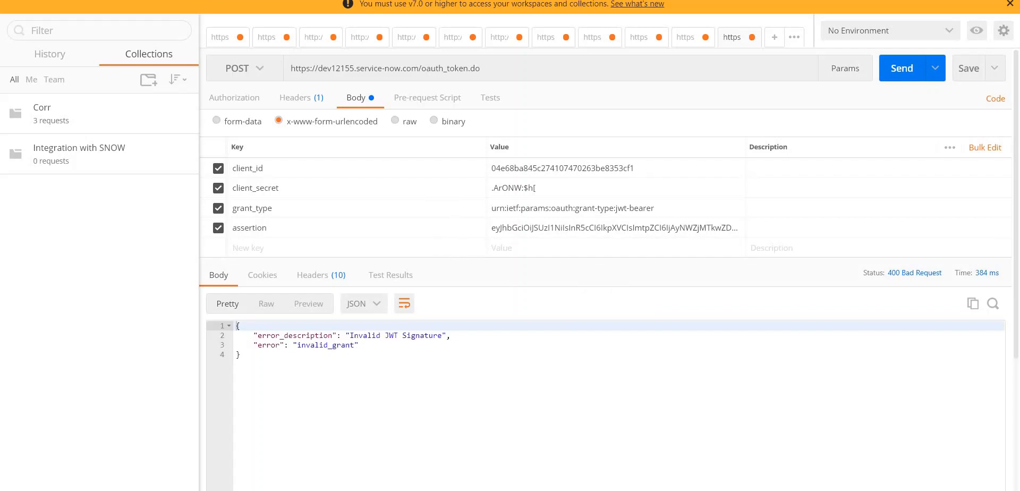
# Copy the kid value from the script's headerJSON line in Notepad++.
pyautogui.click(660, 464)
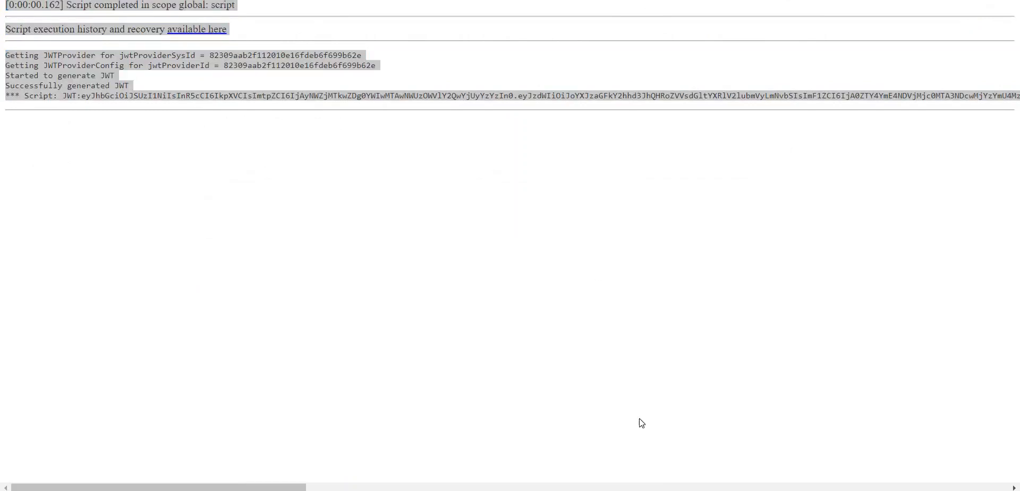
pyautogui.hotkey('alt', 'Tab')
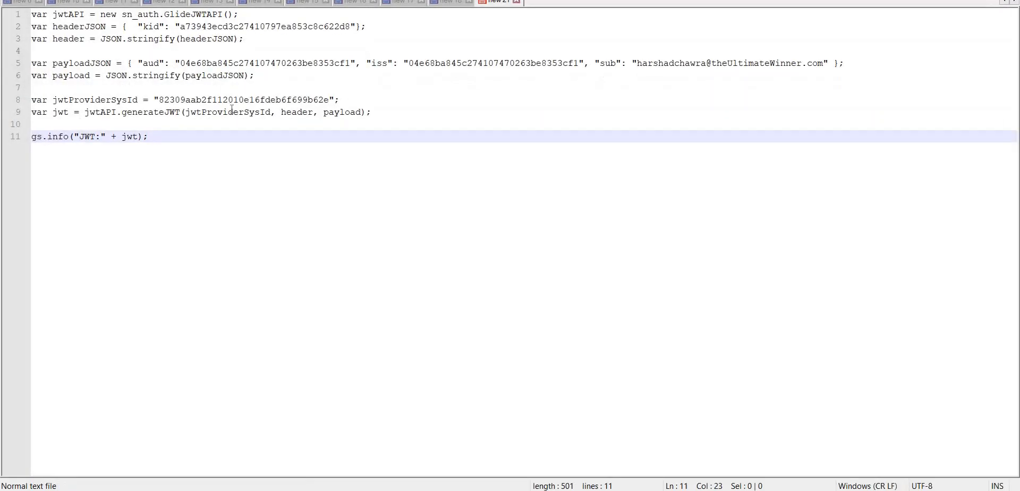
pyautogui.doubleClick(226, 26)
pyautogui.hotkey('ctrl', 'c')
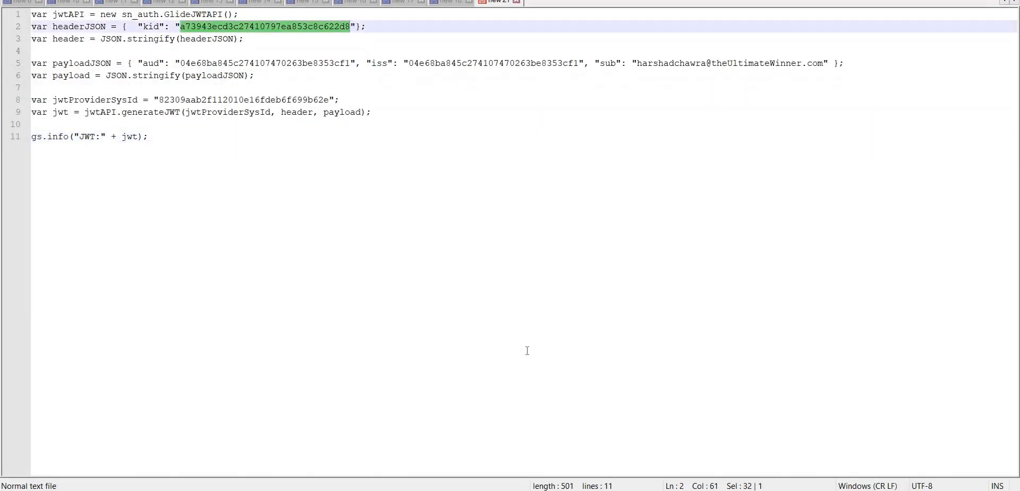
pyautogui.hotkey('alt', 'Tab')
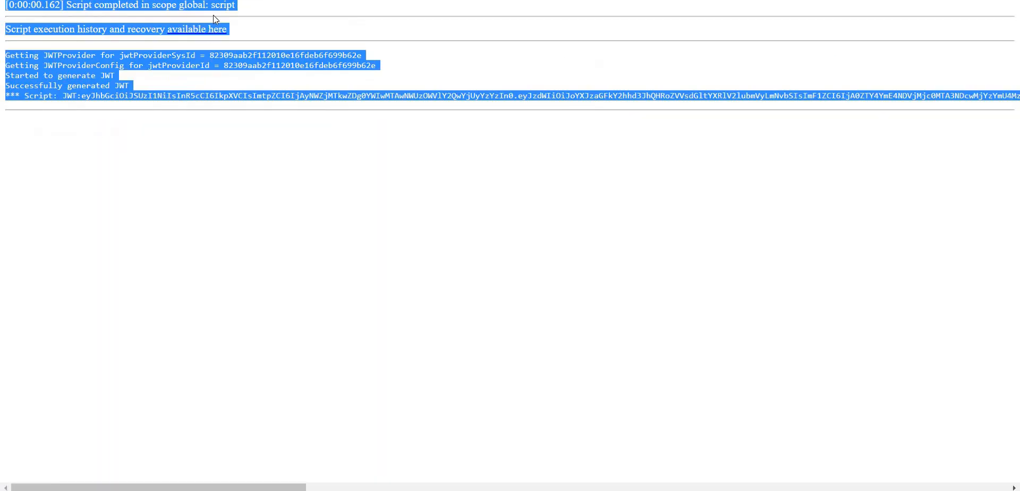
# Open the demo jwt key record in ServiceNow's JWT Keys, replace its Key Id with the copied kid value, and update the record.
pyautogui.click(65, 1)
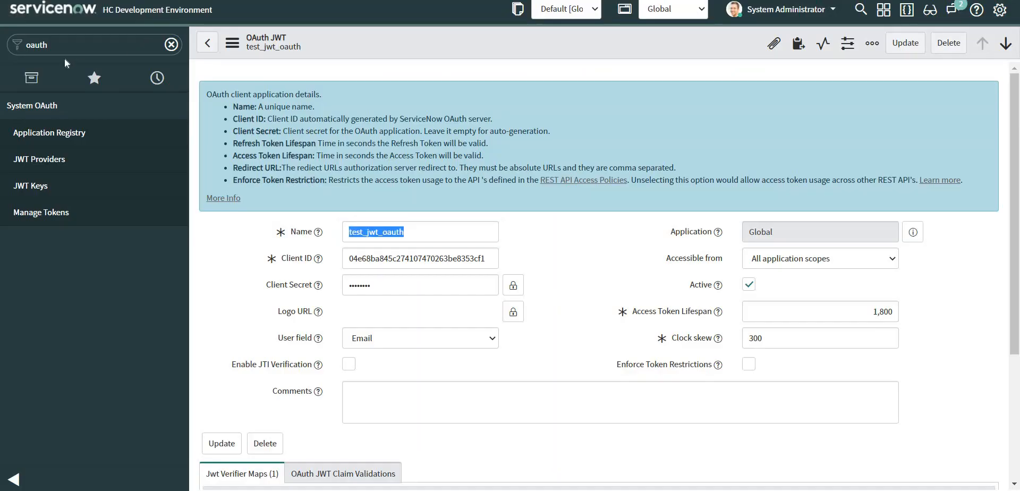
pyautogui.click(71, 45)
pyautogui.click(40, 186)
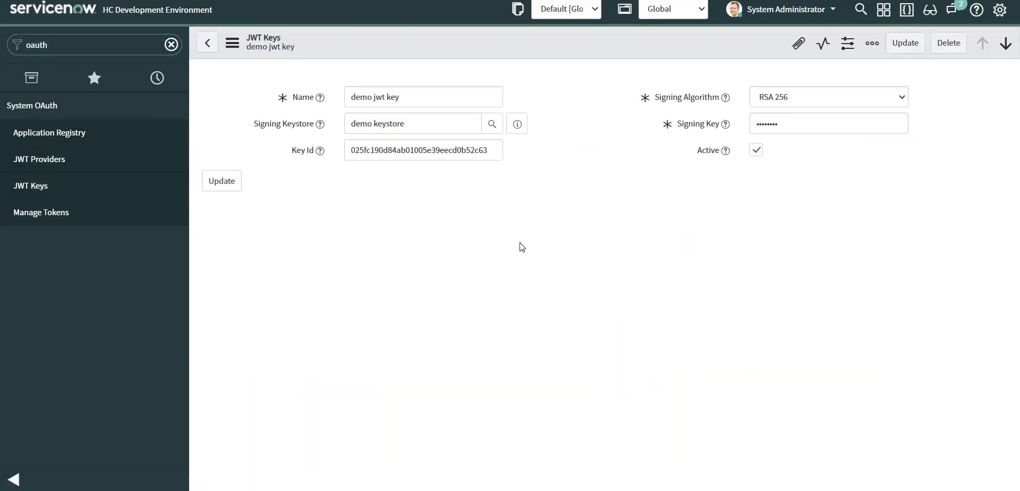
pyautogui.click(399, 265)
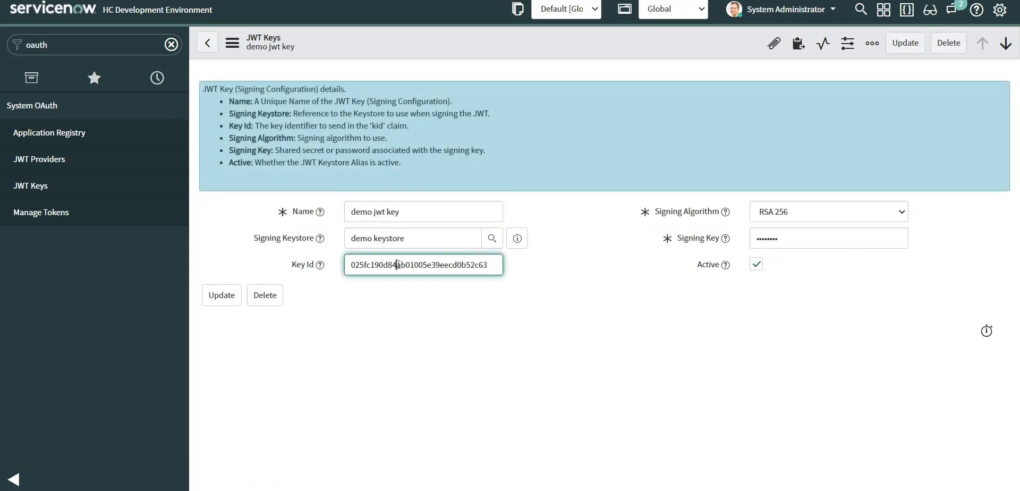
pyautogui.doubleClick(399, 265)
pyautogui.hotkey('ctrl', 'v')
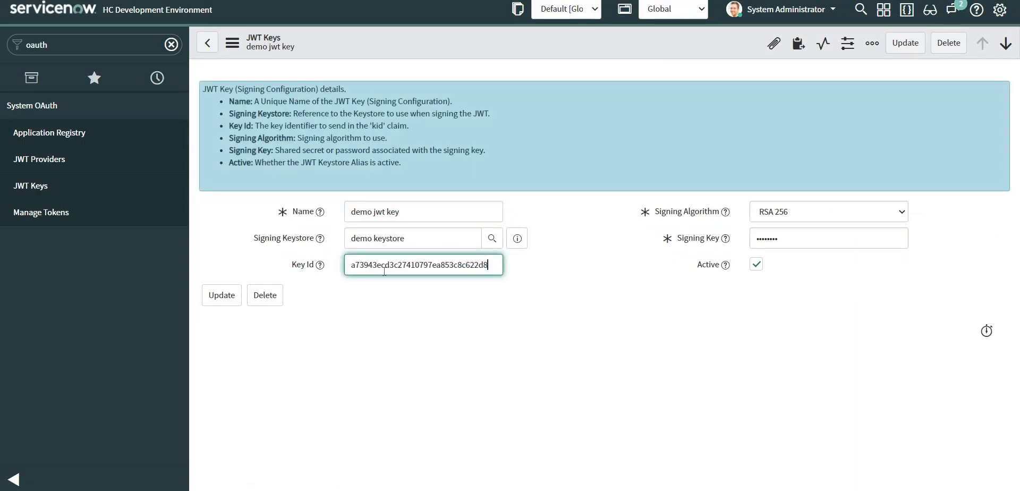
pyautogui.click(221, 296)
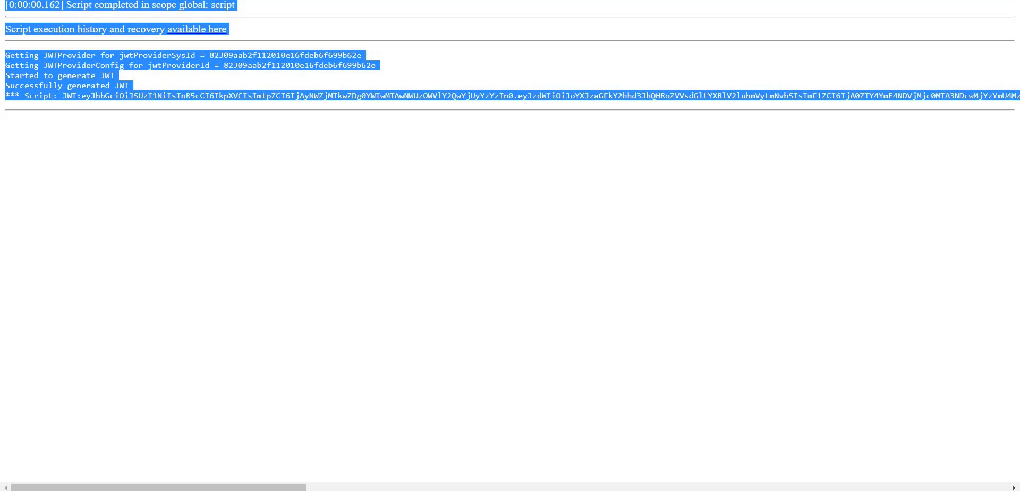
# Return to the background script form, run the JWT generation script in global scope again, and copy the new token string after "JWT:".
pyautogui.hotkey('alt', 'Left')
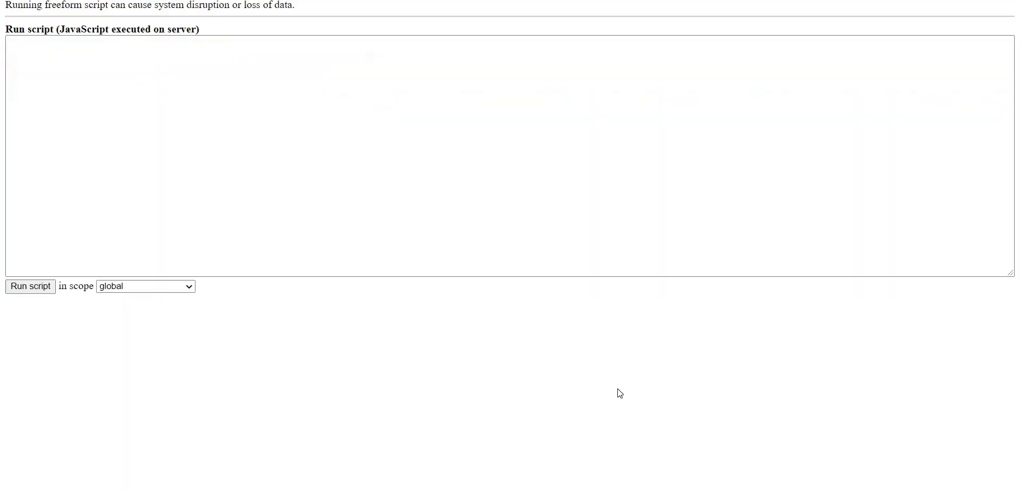
pyautogui.click(31, 286)
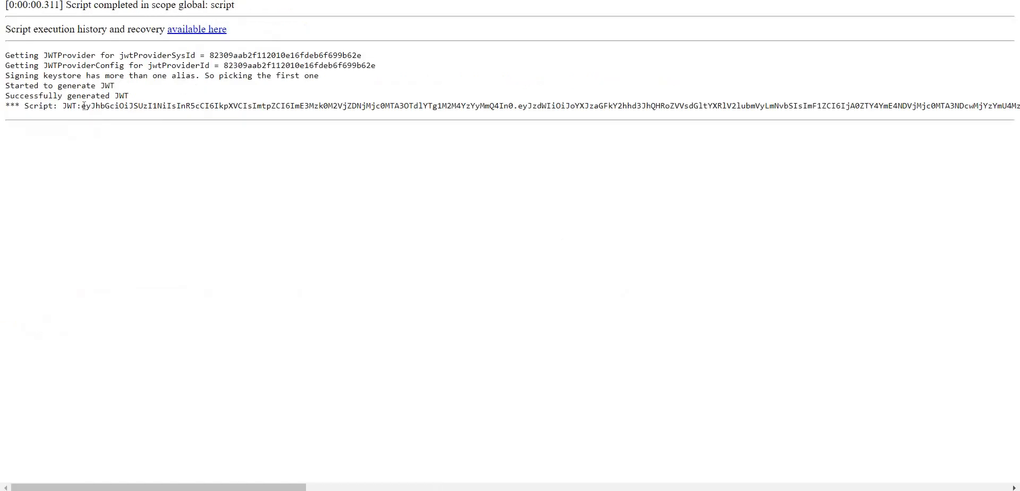
pyautogui.moveTo(86, 106); pyautogui.dragTo(1009, 106)
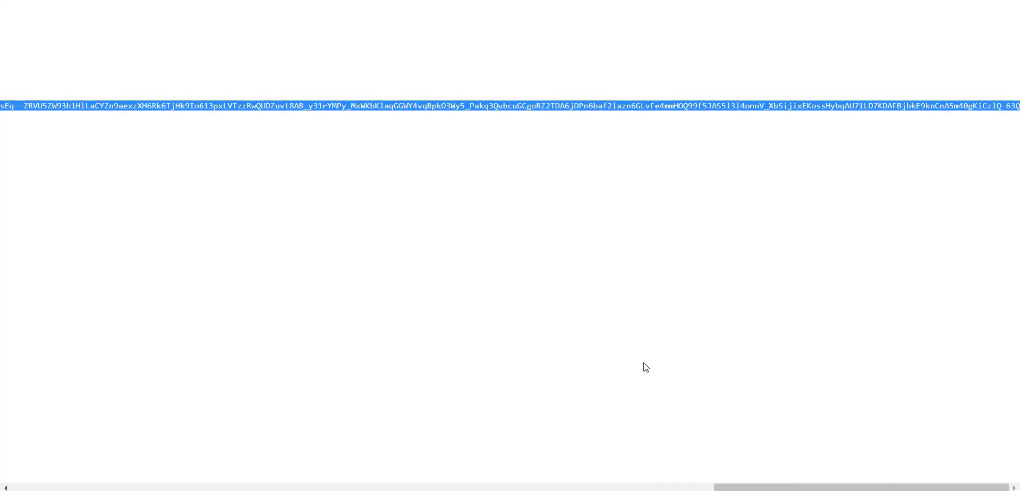
# Replace the assertion value in Postman's oauth_token.do request with the newly generated JWT and send the request.
pyautogui.click(644, 490)
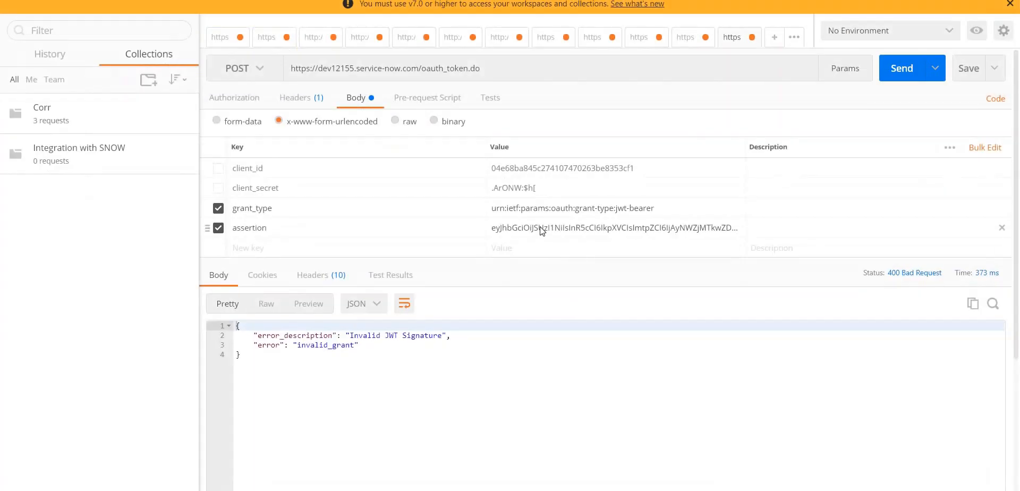
pyautogui.click(540, 226)
pyautogui.hotkey('ctrl', 'a')
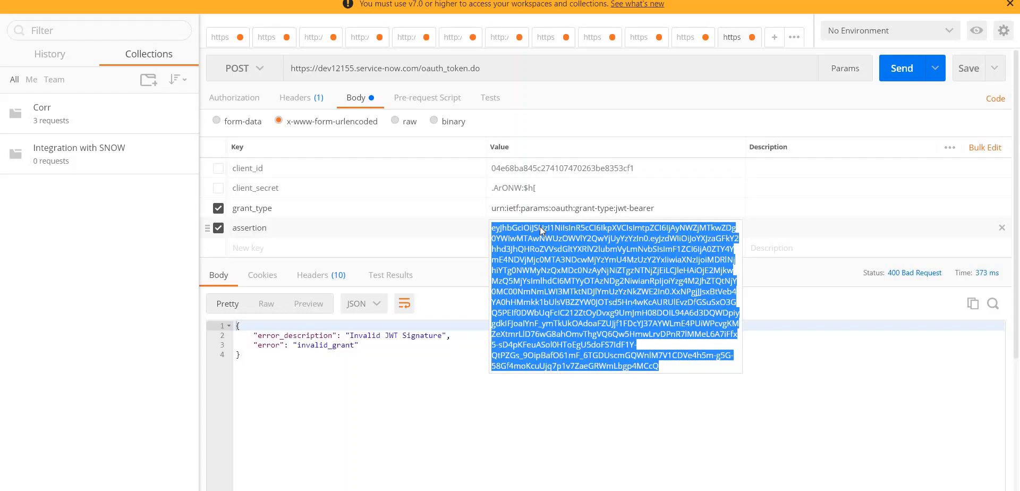
pyautogui.hotkey('ctrl', 'v')
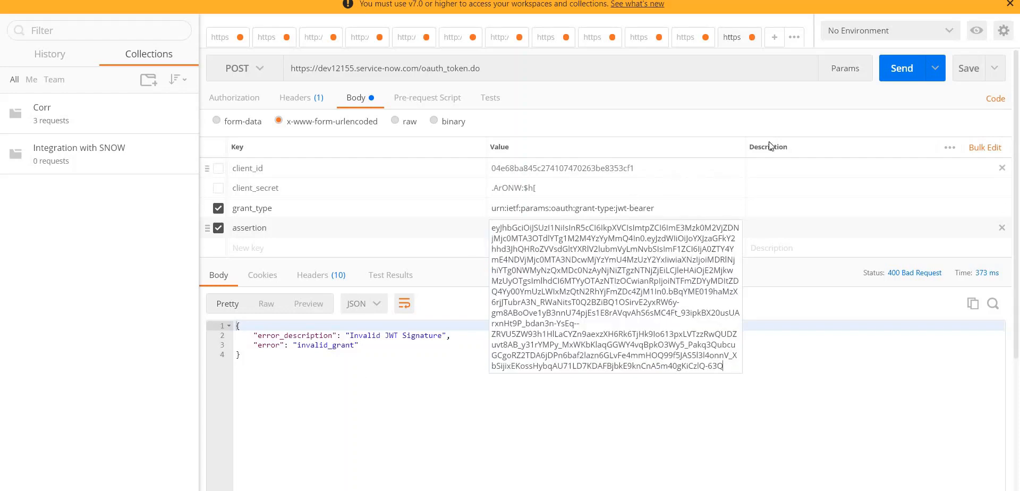
pyautogui.click(900, 71)
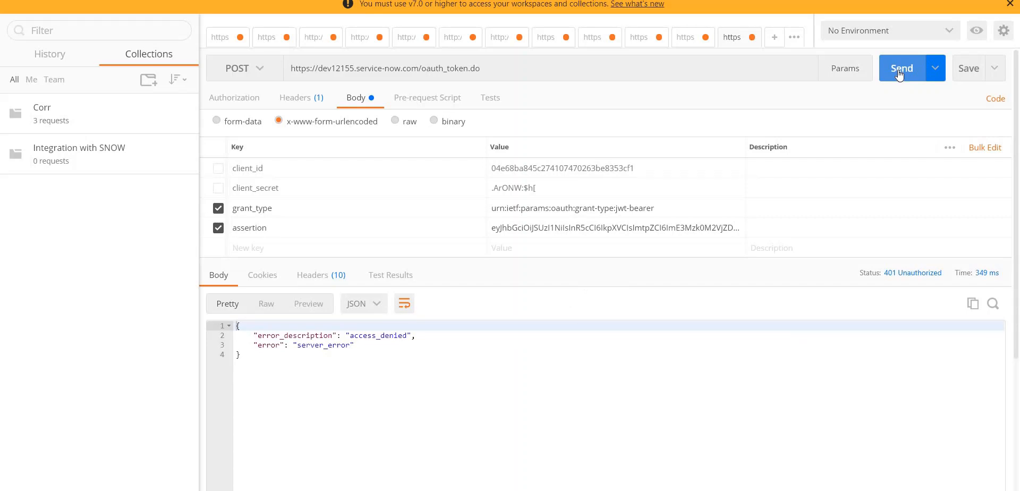
pyautogui.click(900, 75)
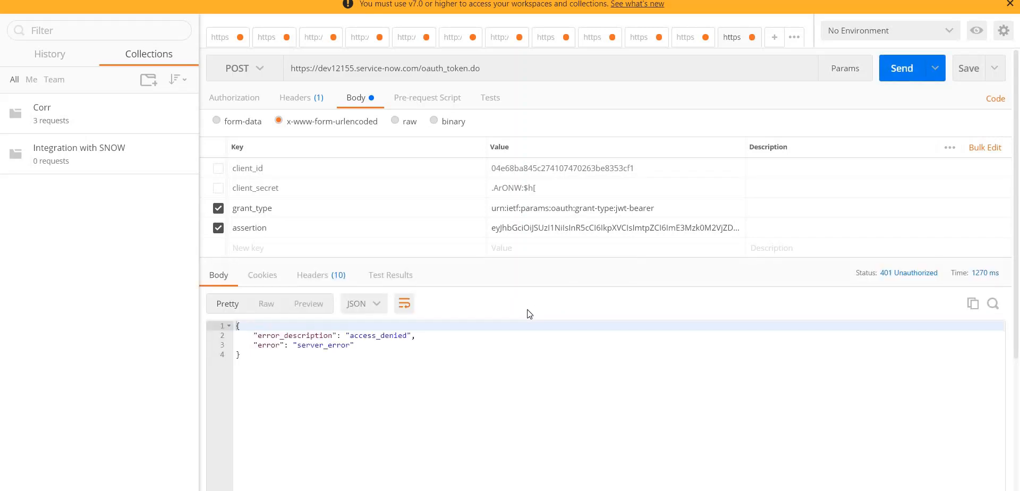
# Include the client_id and client_secret parameters in the oauth_token.do request body and send it again.
pyautogui.click(218, 169)
pyautogui.click(218, 189)
pyautogui.click(909, 68)
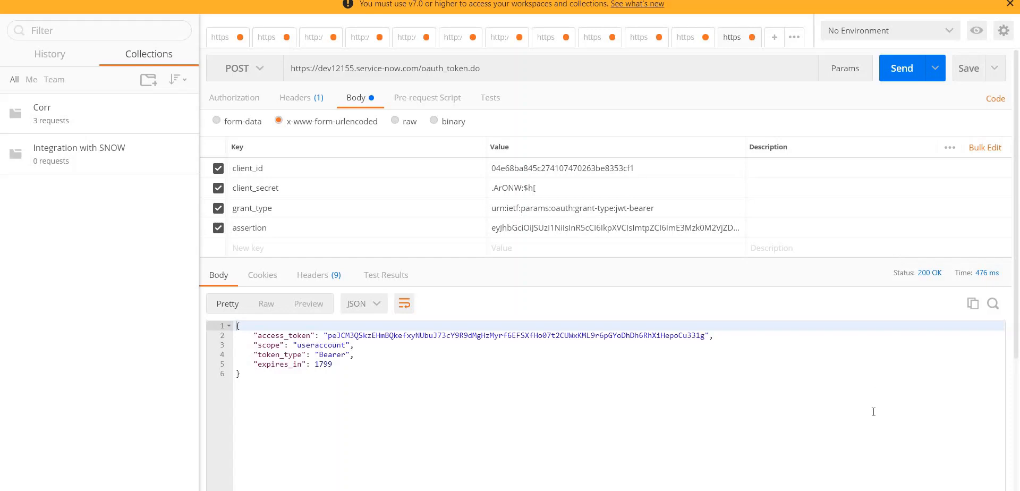
# Review the aud, iss and sub claims in the script's payloadJSON line in Notepad++.
pyautogui.hotkey('alt', 'Tab')
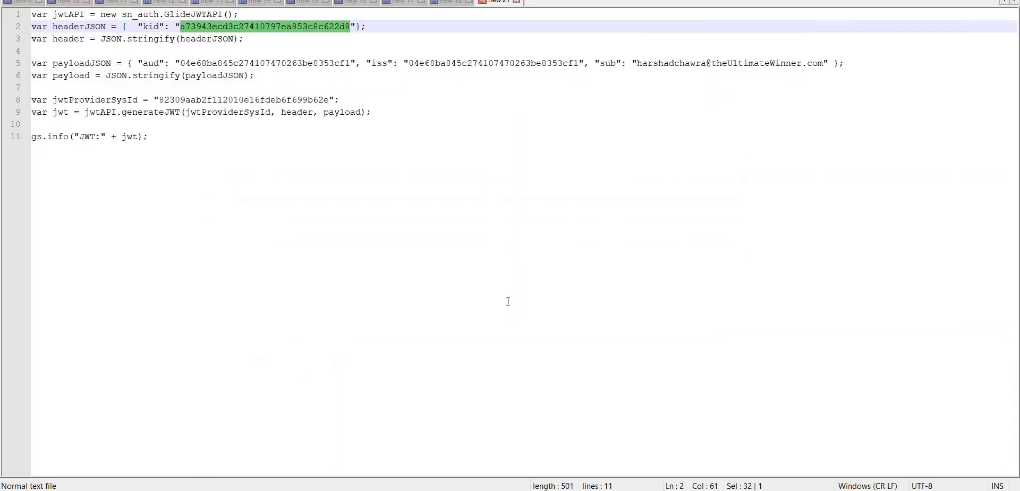
pyautogui.doubleClick(155, 63)
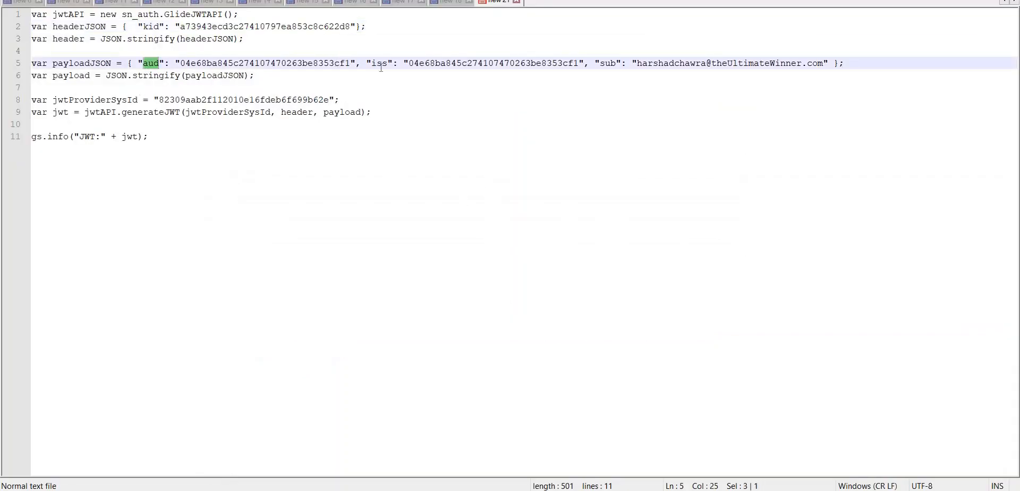
pyautogui.doubleClick(385, 63)
pyautogui.click(610, 63)
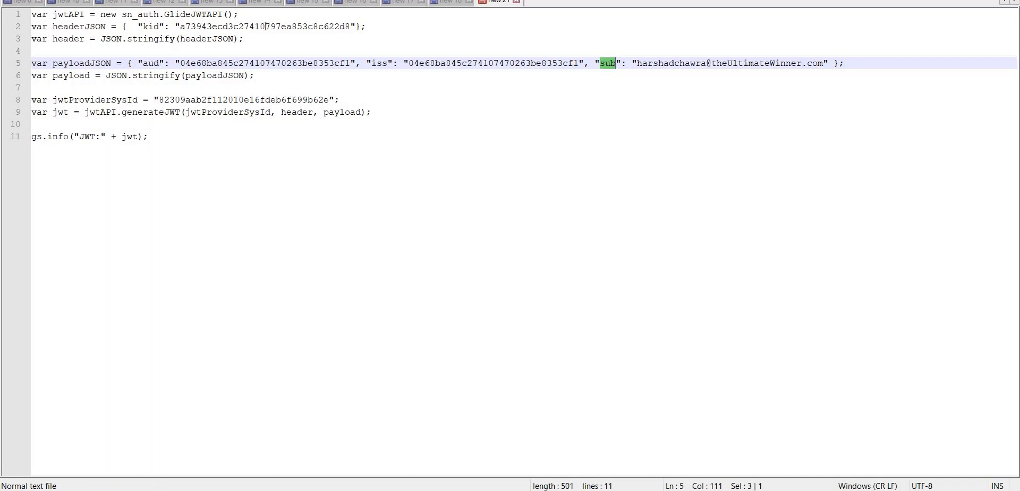
pyautogui.click(541, 476)
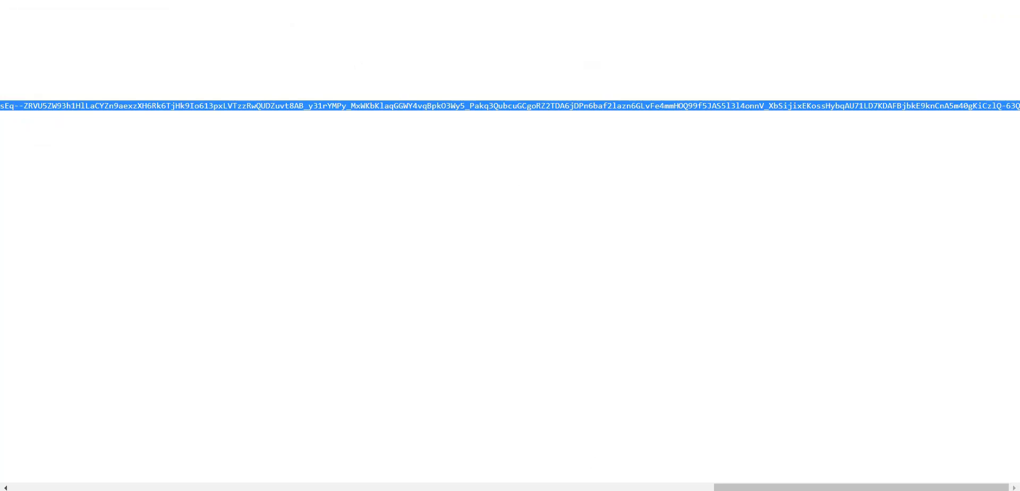
# Copy the access_token value from the Postman response and start a new request with the POST method.
pyautogui.click(639, 490)
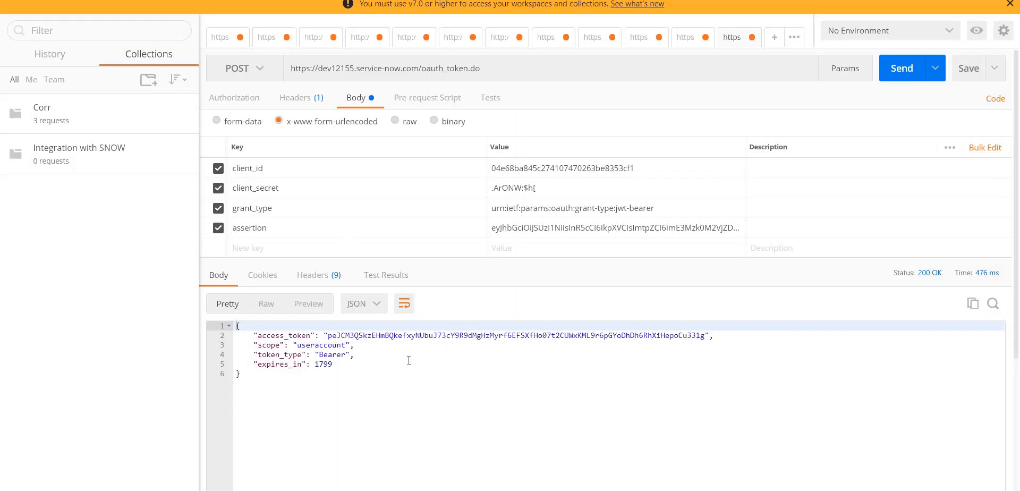
pyautogui.moveTo(328, 336); pyautogui.dragTo(705, 335)
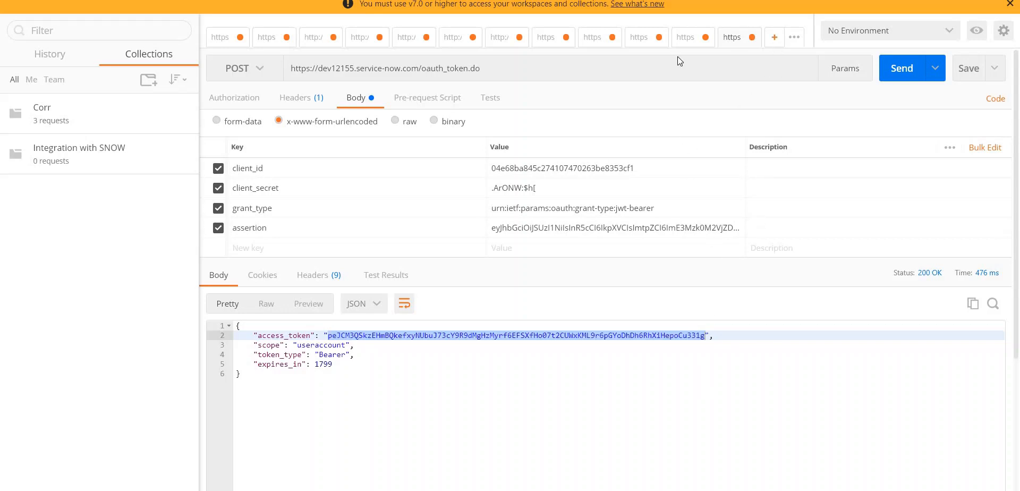
pyautogui.hotkey('ctrl', 't')
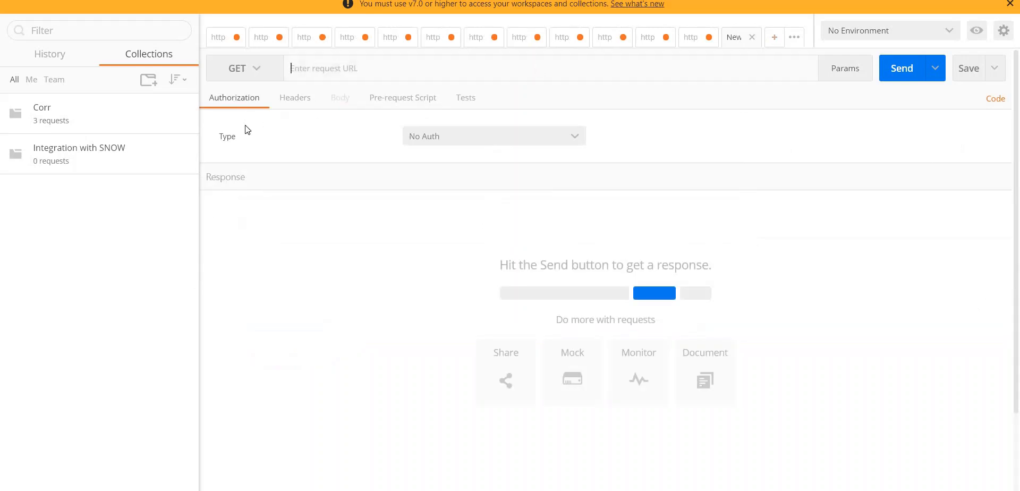
pyautogui.click(257, 68)
pyautogui.click(241, 123)
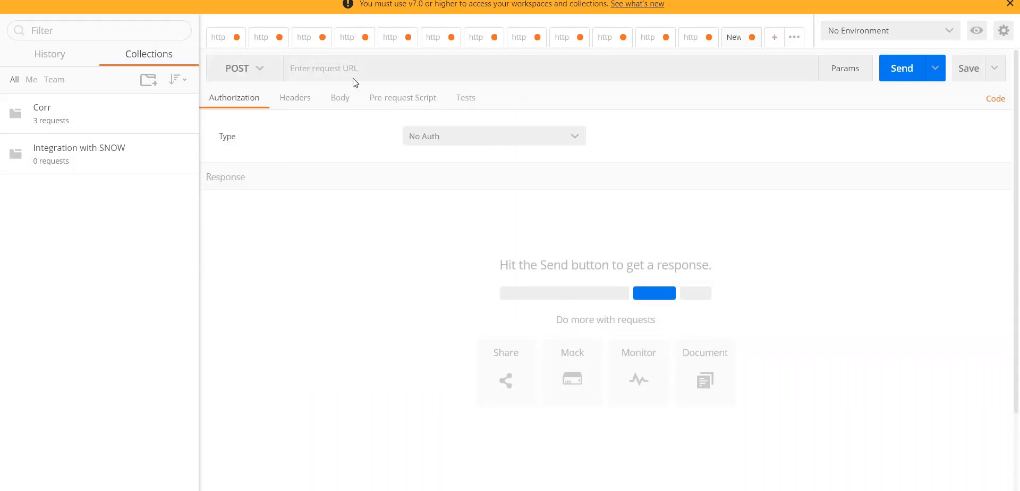
pyautogui.click(364, 69)
pyautogui.write('dev')
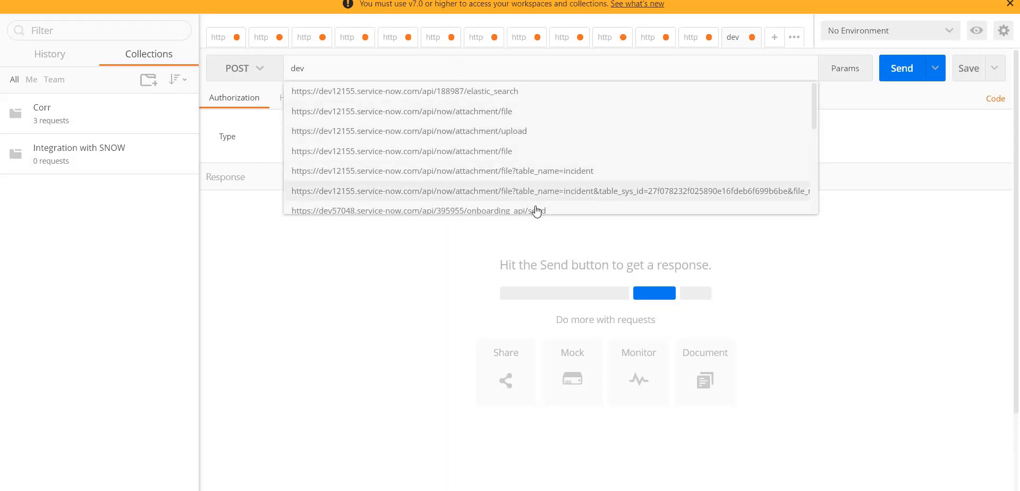
pyautogui.click(477, 91)
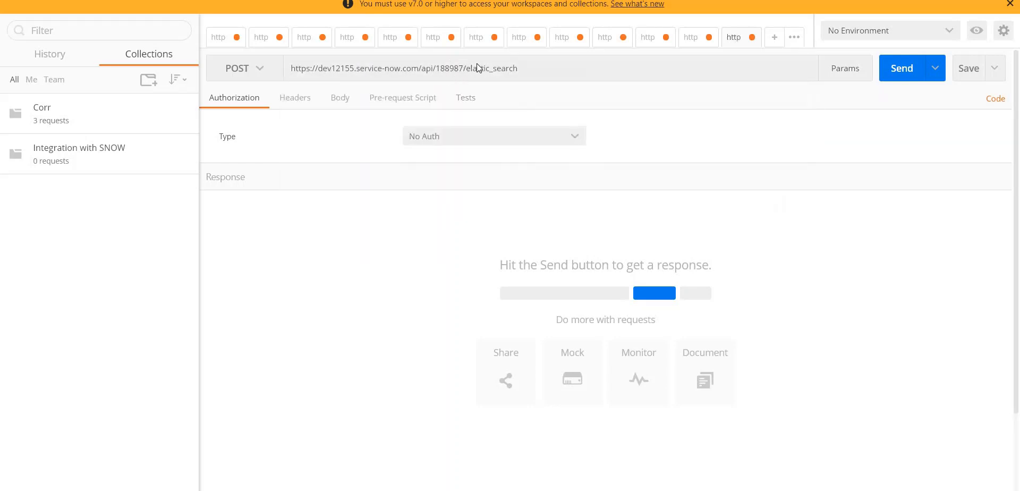
pyautogui.moveTo(435, 70); pyautogui.dragTo(550, 71)
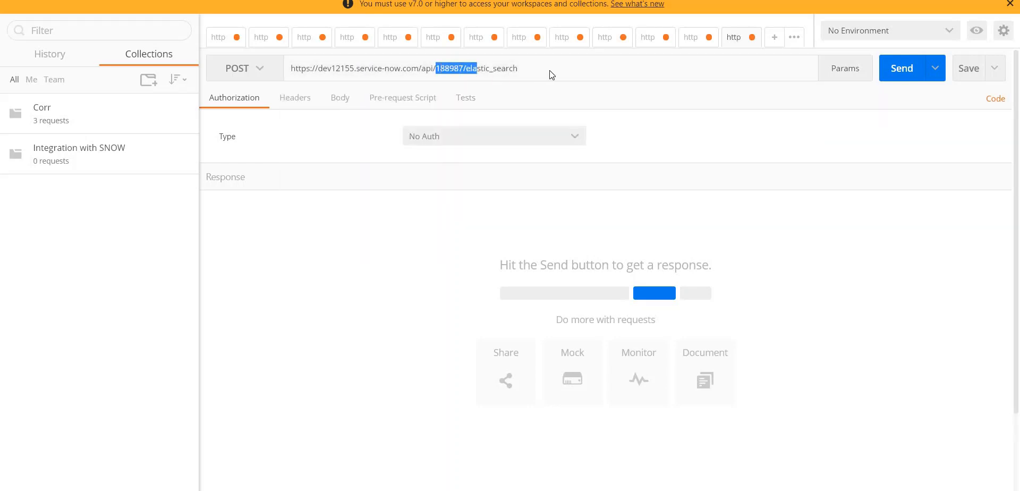
pyautogui.press('BackSpace')
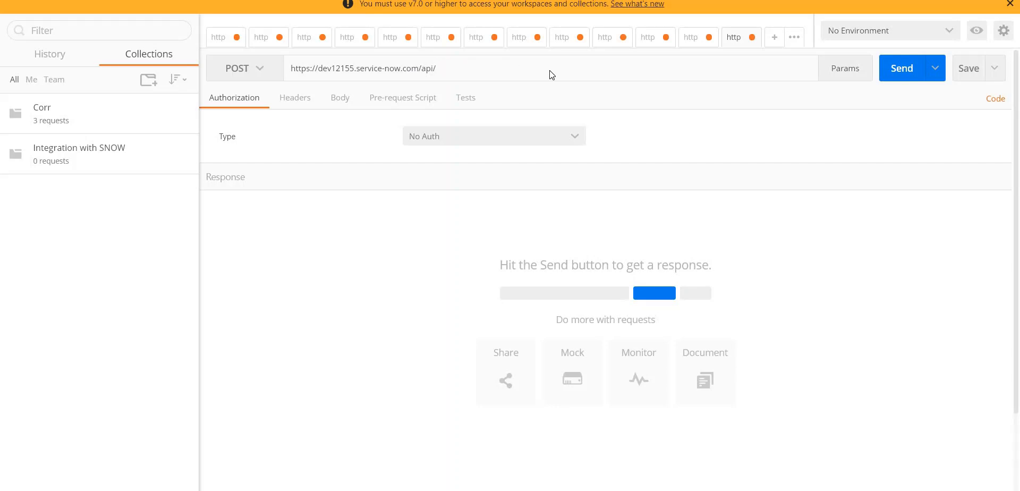
pyautogui.write('now')
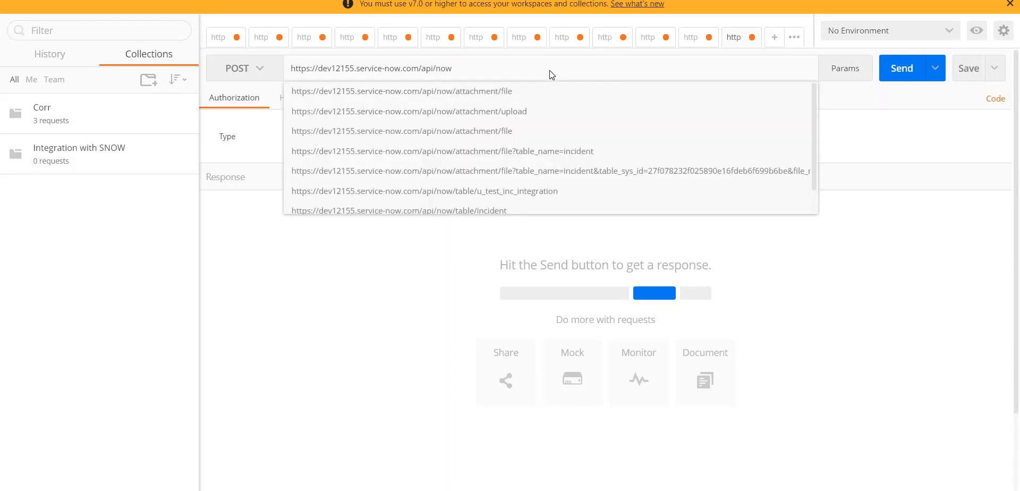
pyautogui.write('/table')
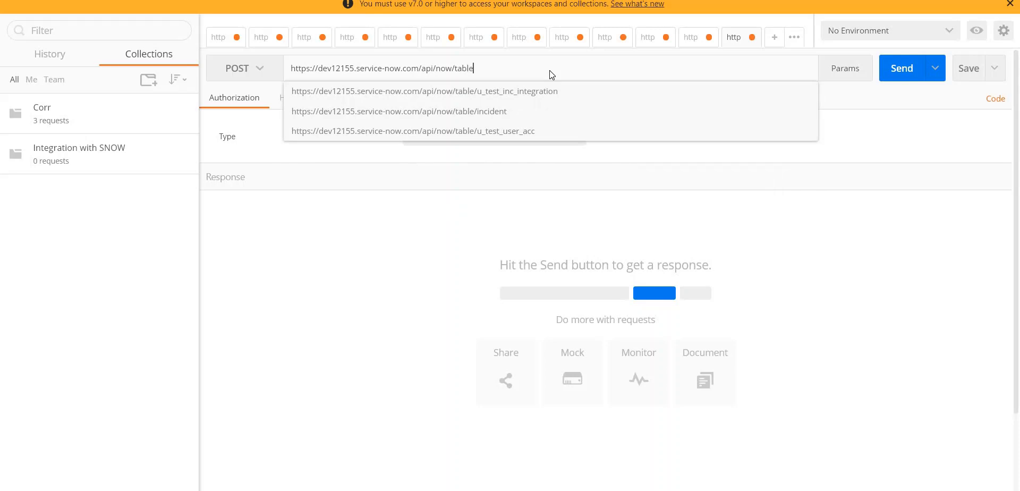
pyautogui.write('/i')
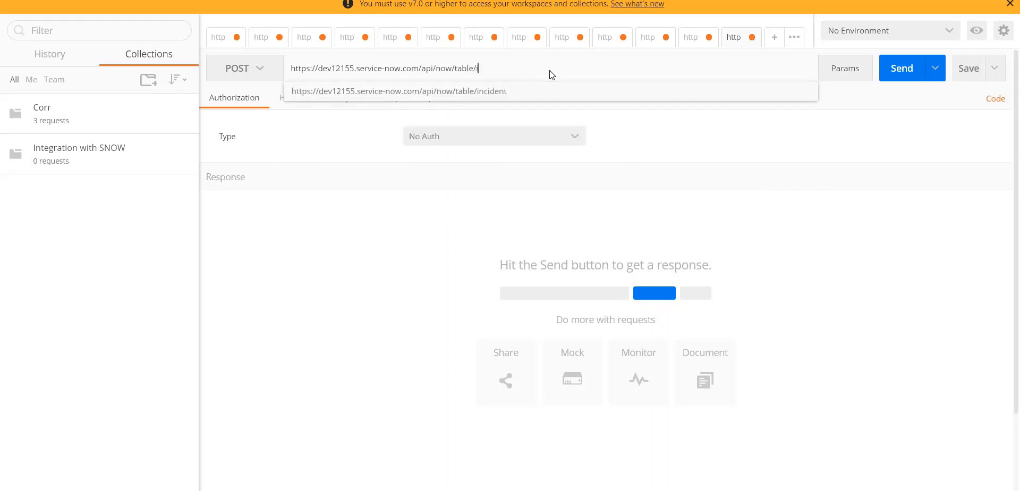
pyautogui.write('ncident')
pyautogui.click(528, 91)
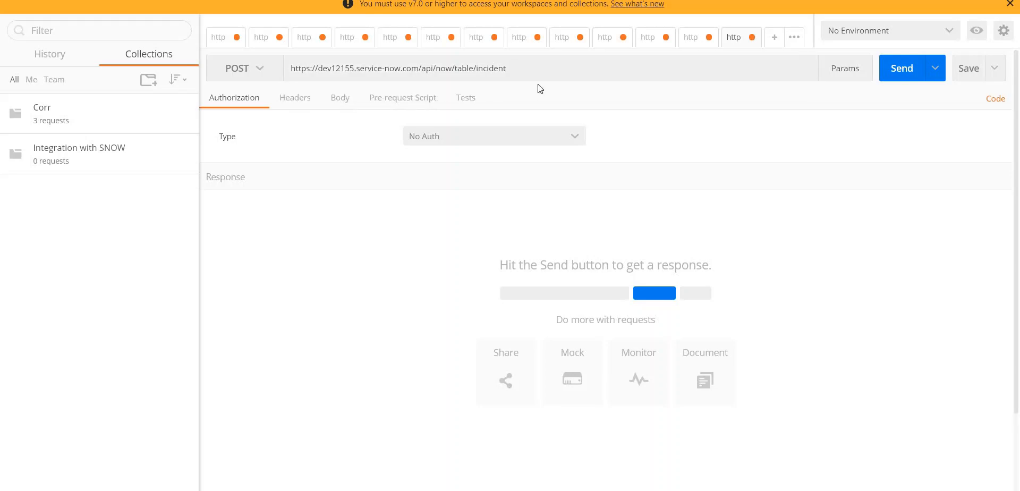
# Give the request a raw JSON (application/json) body with short_description "jwt demo", description "jwt-oauth demo" and impact "1".
pyautogui.click(347, 105)
pyautogui.click(398, 123)
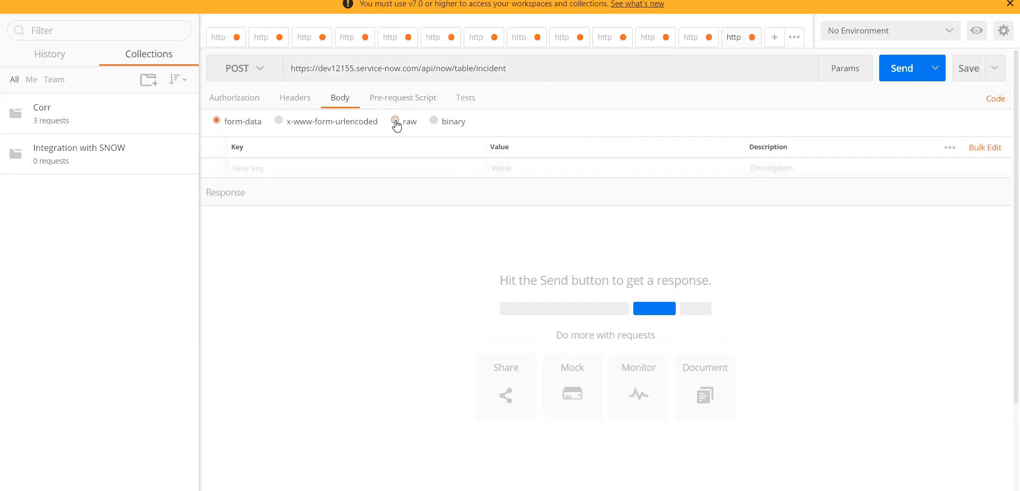
pyautogui.click(503, 130)
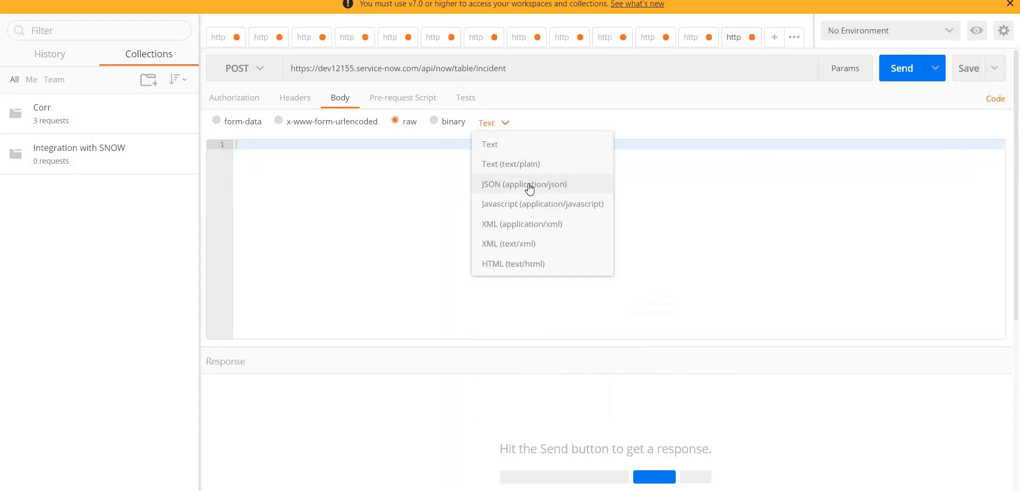
pyautogui.click(528, 181)
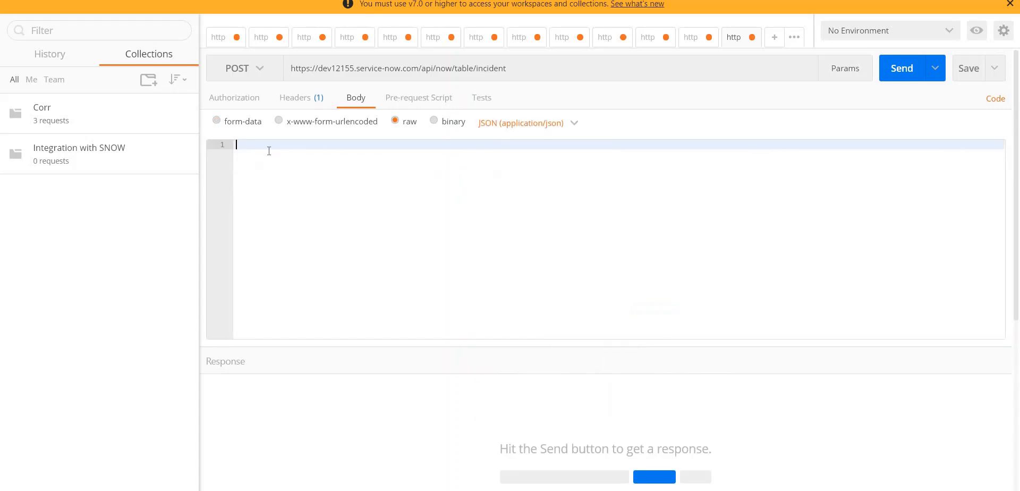
pyautogui.write('{"')
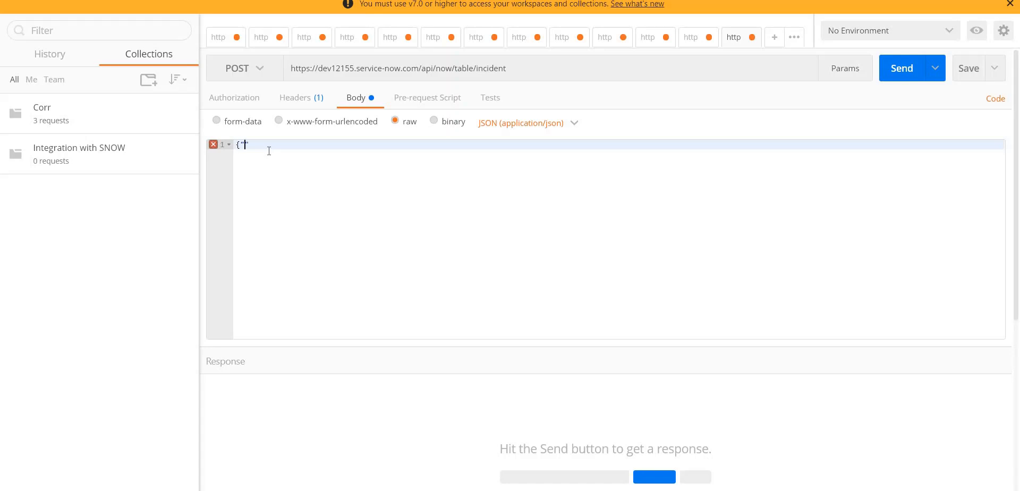
pyautogui.write('short_description":"jwt demo", "description')
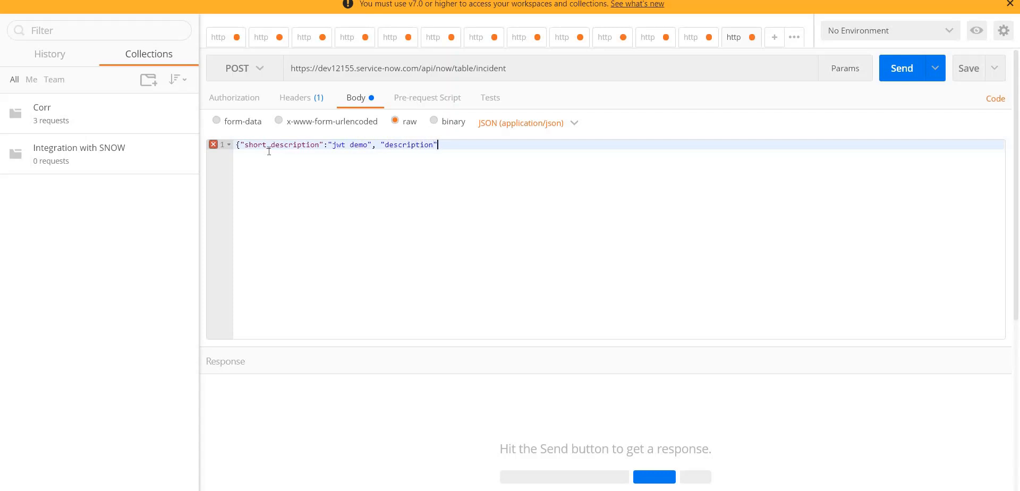
pyautogui.write('": "jwt-oauth demo", "impact":"1"}')
# Add an Authorization header to the request with the value "Bearer" followed by the copied access token.
pyautogui.click(304, 106)
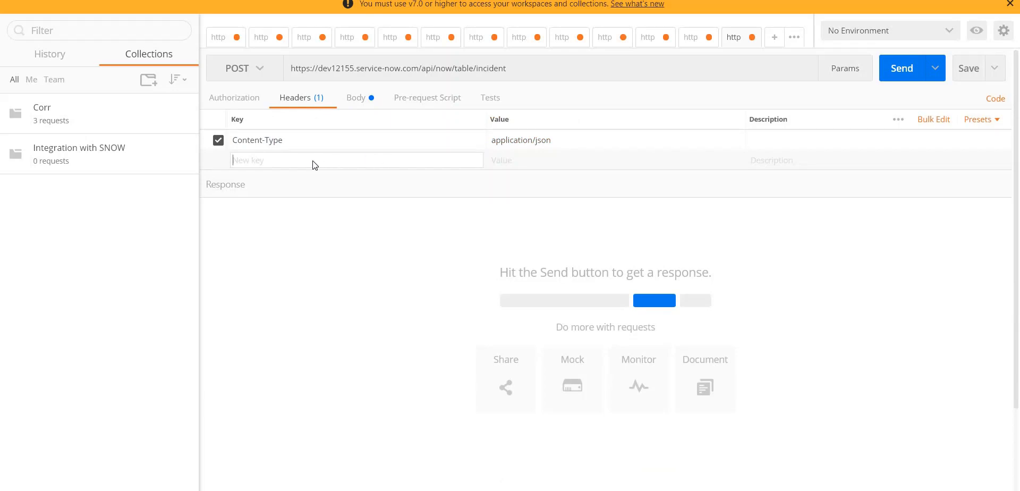
pyautogui.write('A')
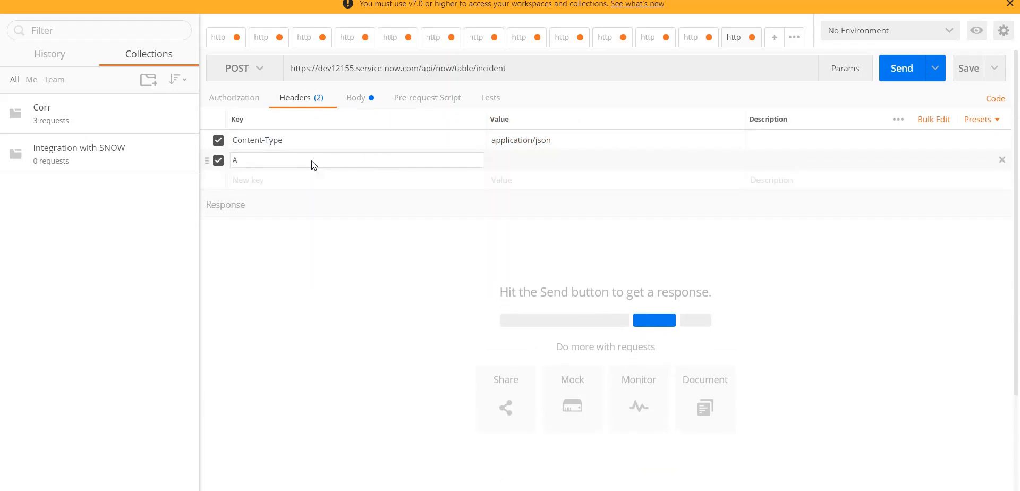
pyautogui.write('u')
pyautogui.click(286, 177)
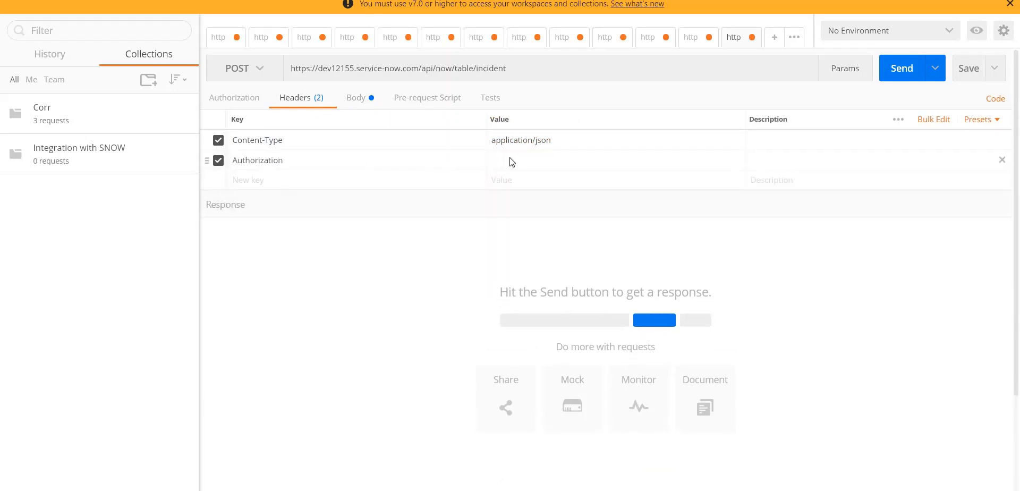
pyautogui.click(520, 162)
pyautogui.write('Be')
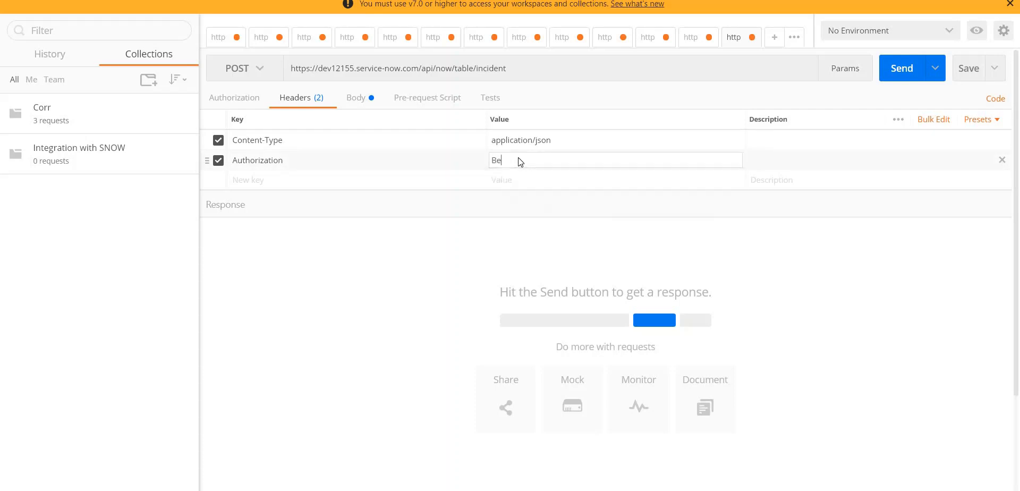
pyautogui.write('arer')
pyautogui.hotkey('ctrl', 'v')
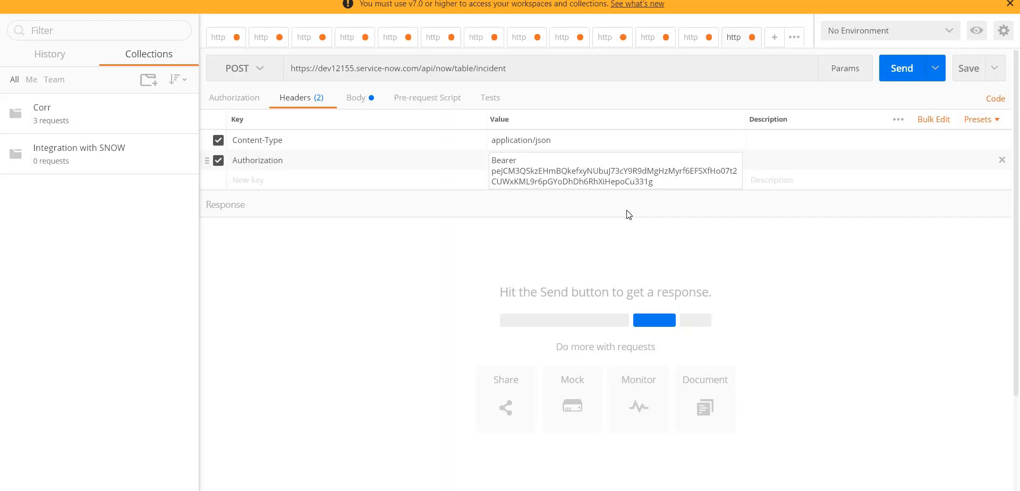
# Check the token request, send the incident POST request, and copy the incident number from its response.
pyautogui.click(692, 38)
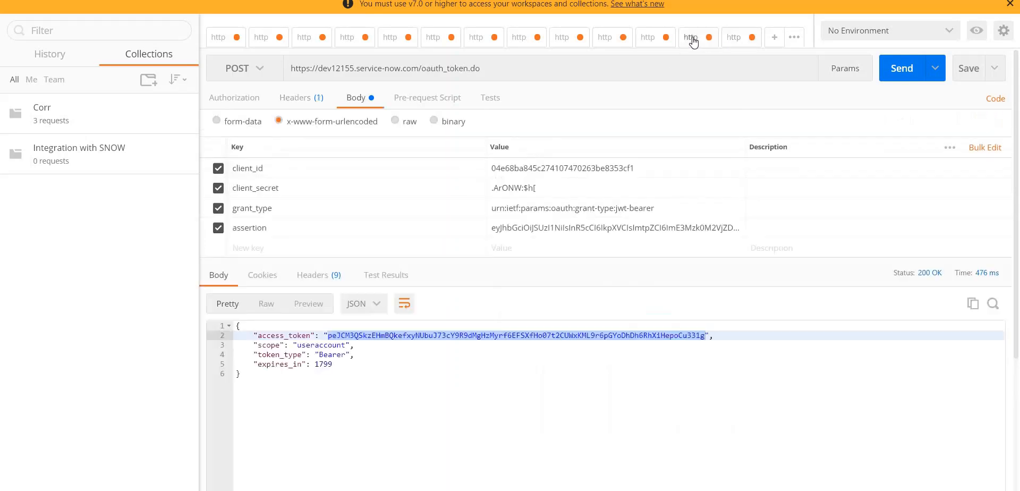
pyautogui.click(733, 36)
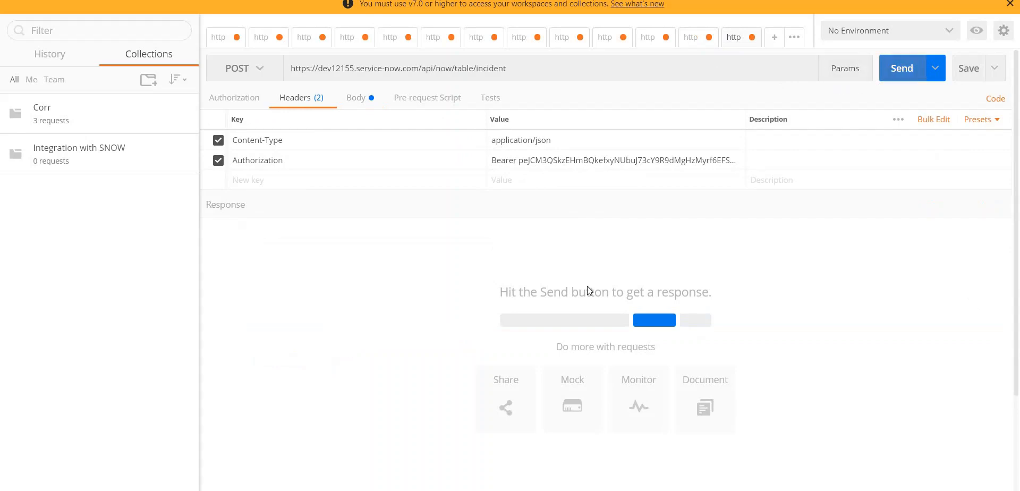
pyautogui.hotkey('ctrl', 'Return')
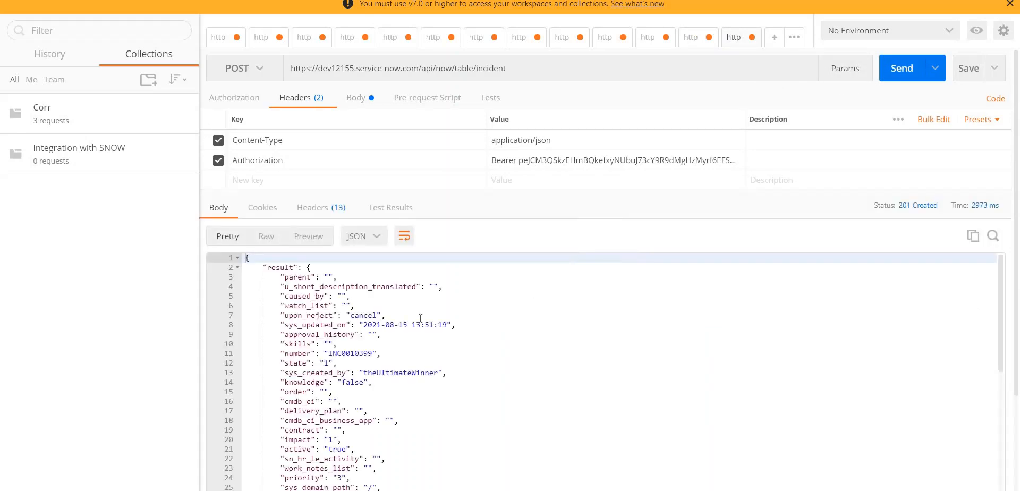
pyautogui.doubleClick(355, 353)
pyautogui.hotkey('ctrl', 'c')
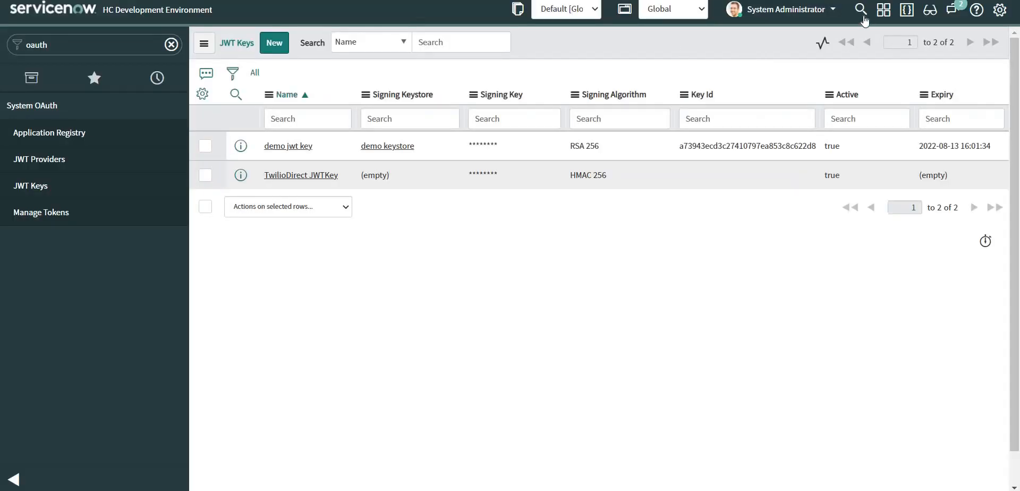
# Switch to ServiceNow, open incident INC0010399 through global search, and review its number, impact, short description and description.
pyautogui.click(858, 11)
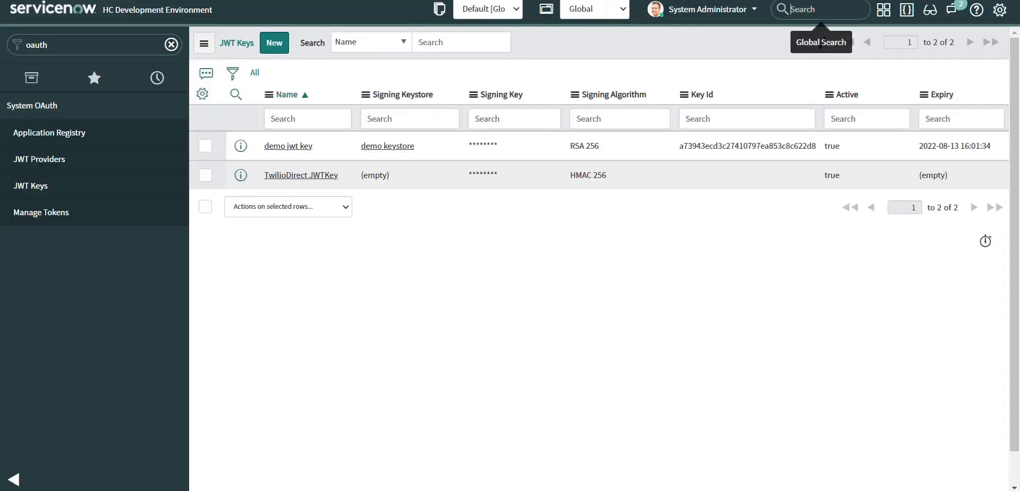
pyautogui.hotkey('ctrl', 'v')
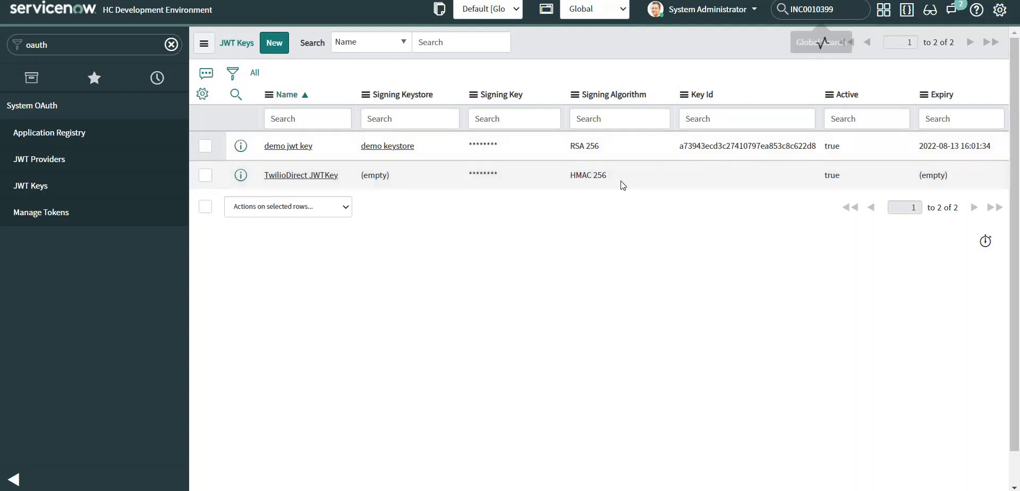
pyautogui.press('Return')
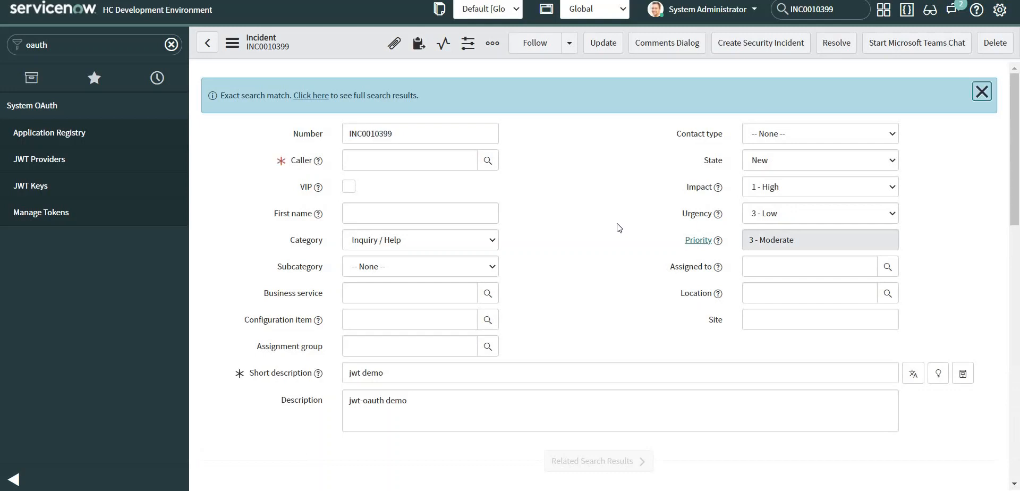
pyautogui.scroll(-1, 619, 223)
pyautogui.scroll(1, 619, 228)
pyautogui.scroll(-2, 585, 244)
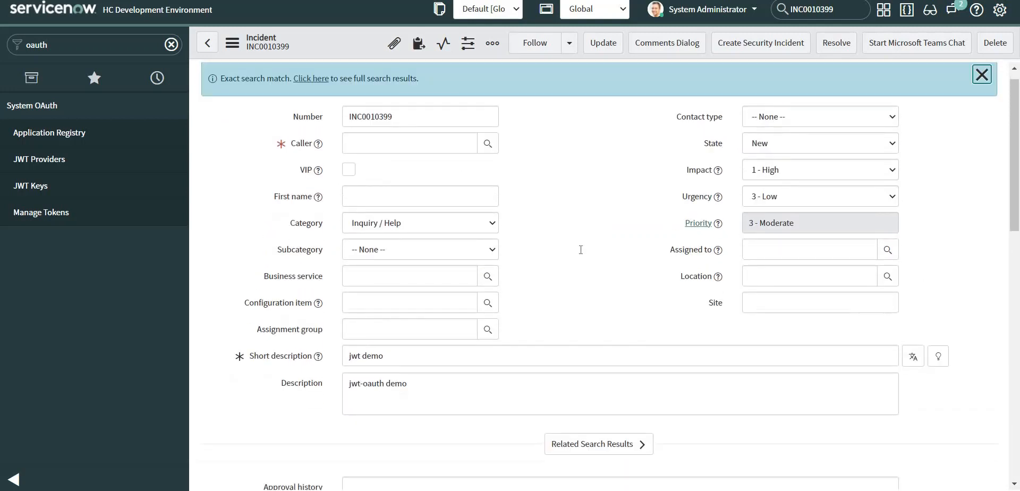
pyautogui.scroll(2, 691, 239)
pyautogui.doubleClick(418, 130)
pyautogui.click(418, 130)
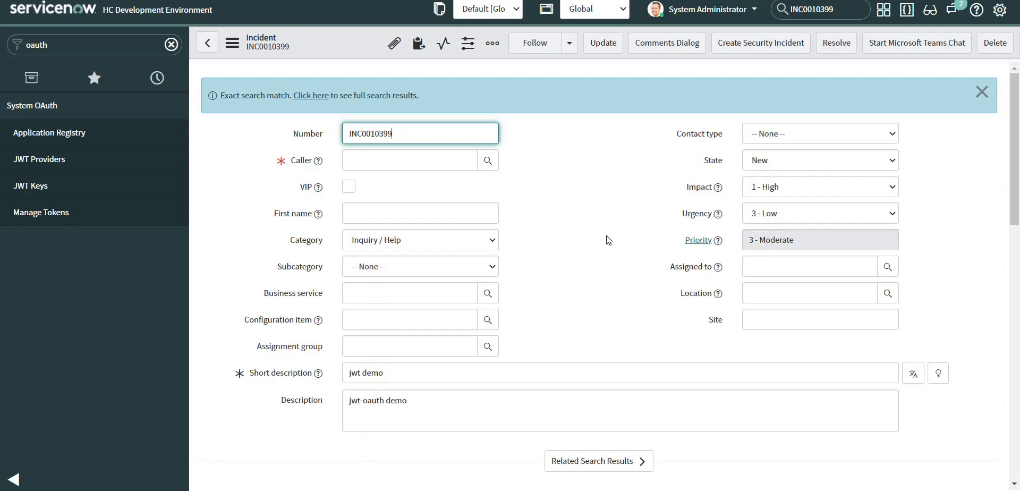
pyautogui.scroll(-1, 609, 241)
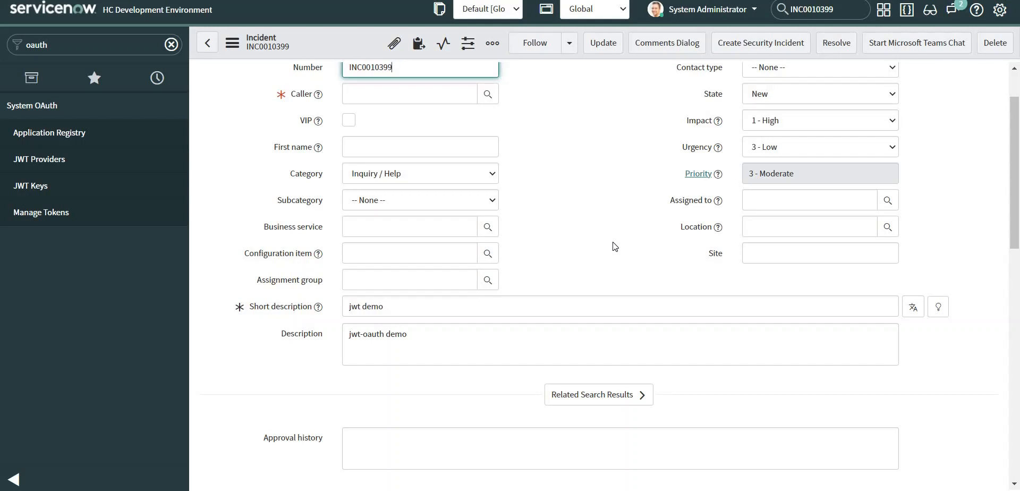
# Review the incident and token request bodies in Postman and open the test_jwt_oauth record from ServiceNow's Application Registry.
pyautogui.click(74, 133)
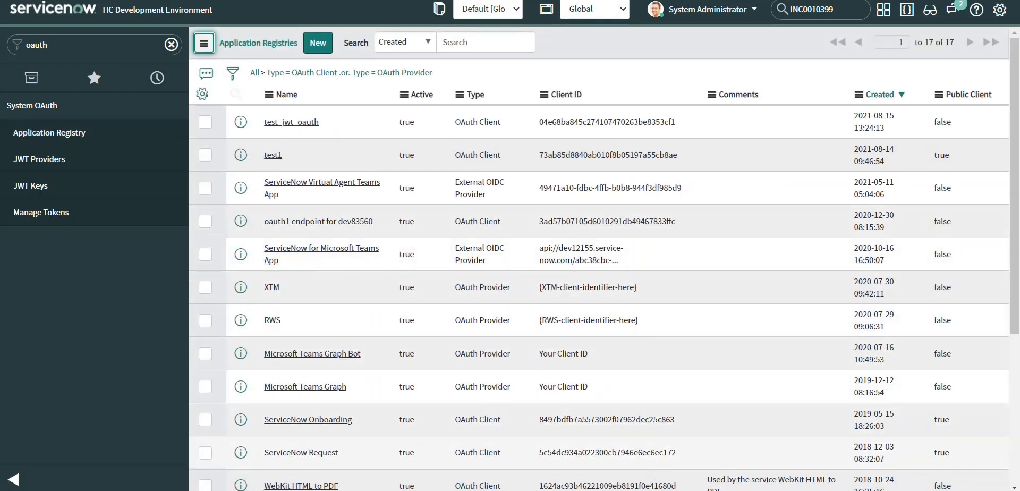
pyautogui.hotkey('alt', 'Tab')
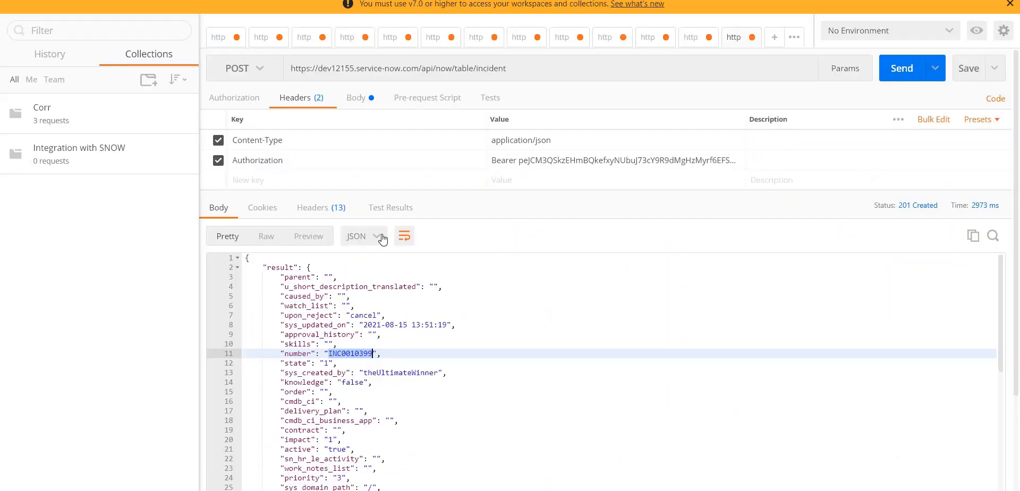
pyautogui.click(357, 101)
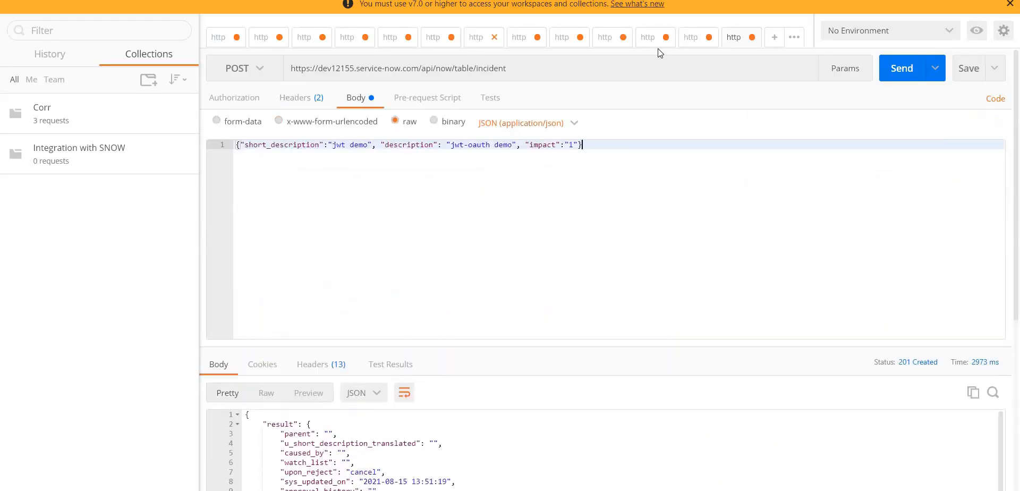
pyautogui.click(689, 39)
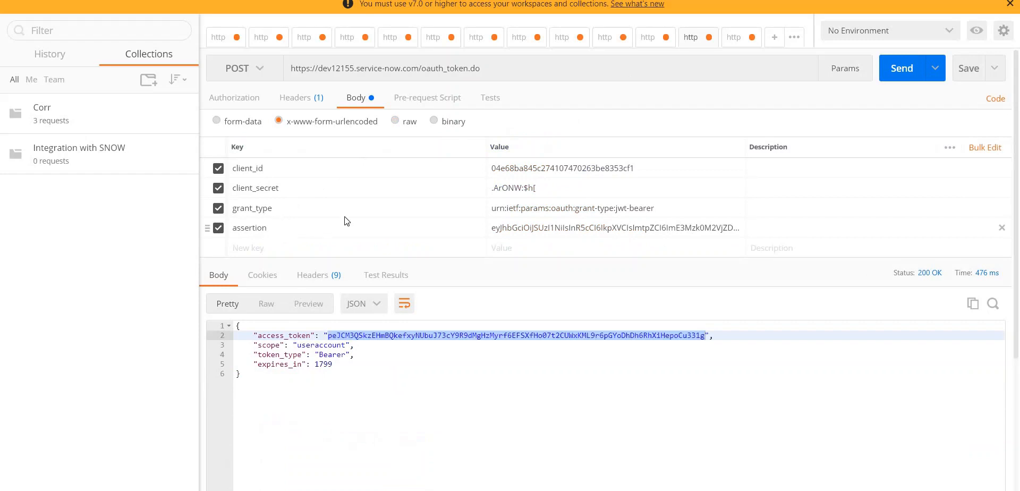
pyautogui.hotkey('alt', 'Tab')
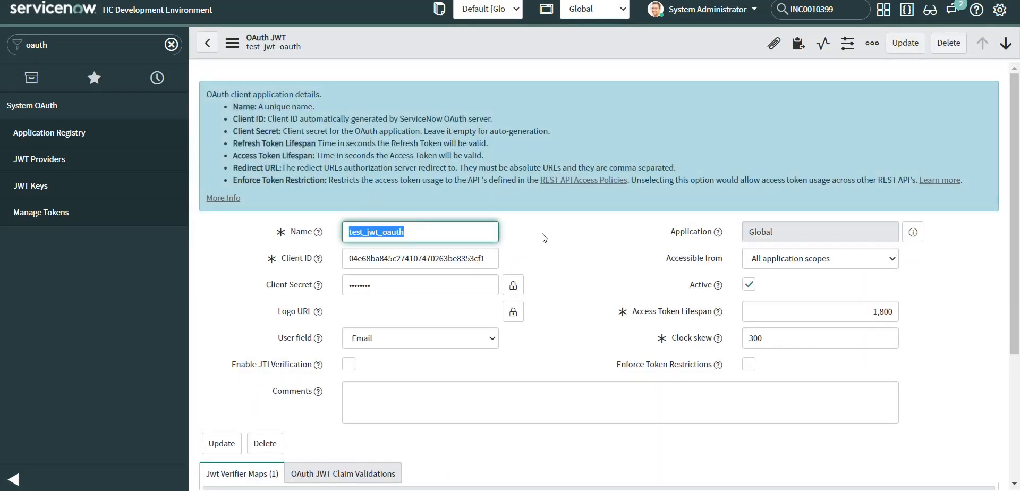
# Open the form layout configuration for the test_jwt_oauth record's OAuth JWT form.
pyautogui.rightClick(513, 40)
pyautogui.click(478, 36)
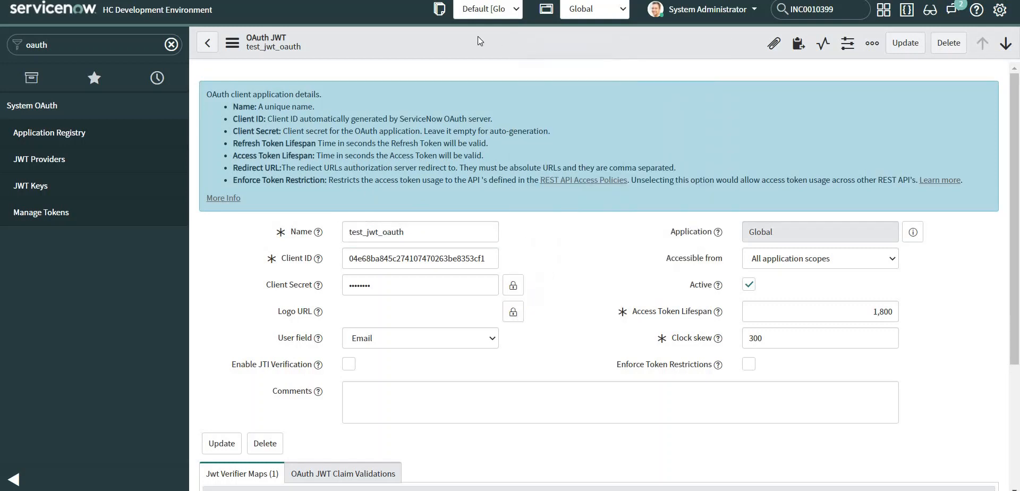
pyautogui.rightClick(477, 36)
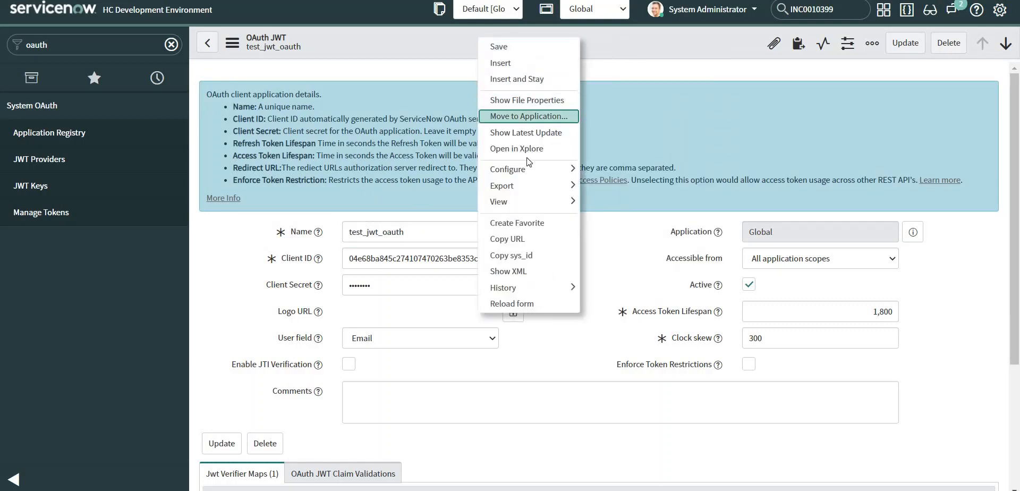
pyautogui.moveTo(537, 171)
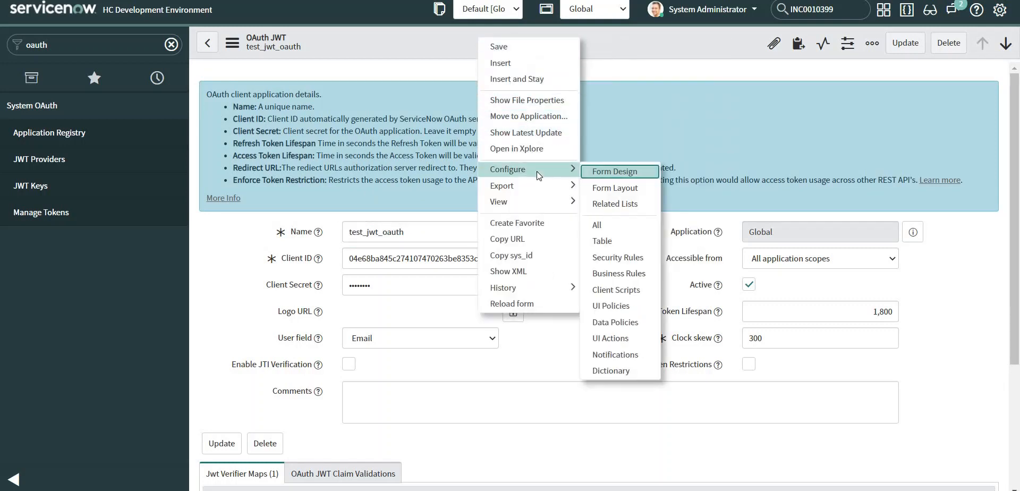
pyautogui.click(614, 188)
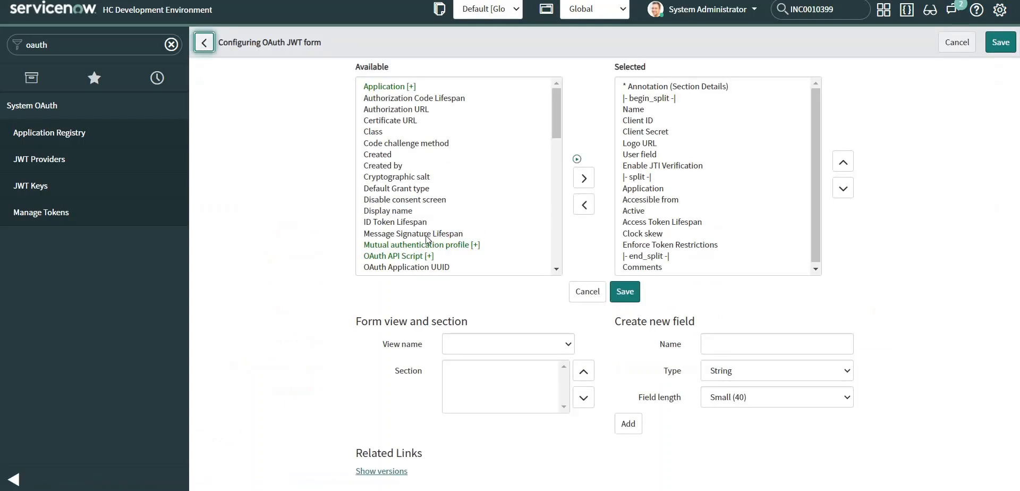
# Add the Public Client field to the selected fields of the OAuth JWT form's default view.
pyautogui.click(426, 237)
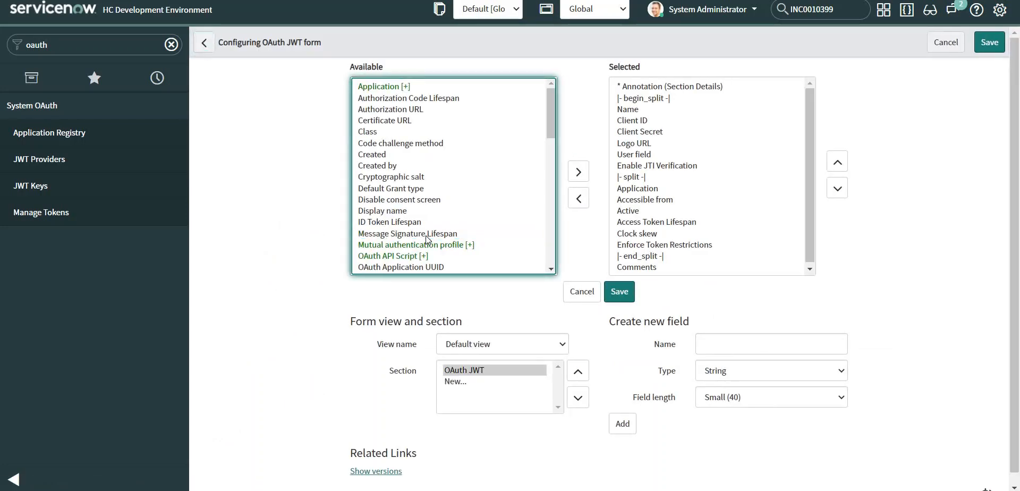
pyautogui.click(426, 237)
pyautogui.press('Down')
pyautogui.press('Down')
pyautogui.press('Down')
pyautogui.press('Down')
pyautogui.press('Down')
pyautogui.press('Down')
pyautogui.press('Down')
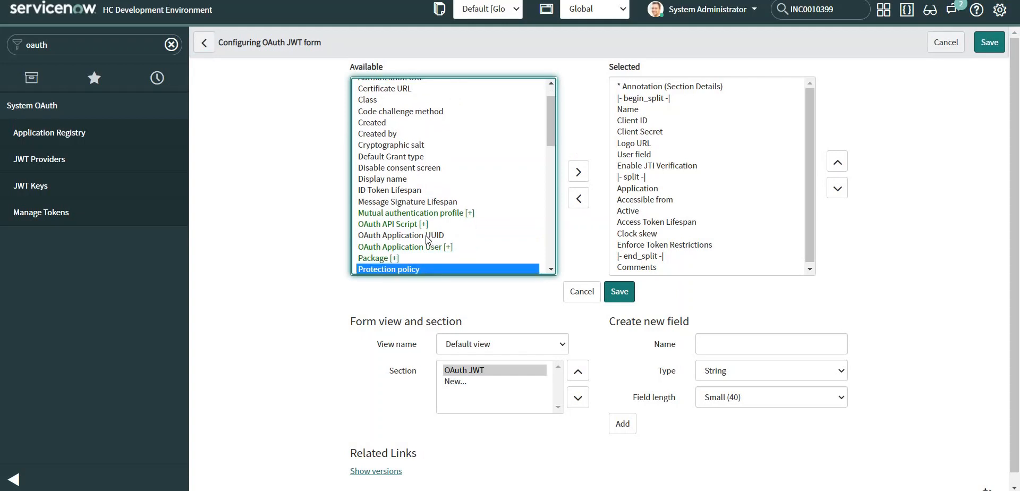
pyautogui.click(578, 171)
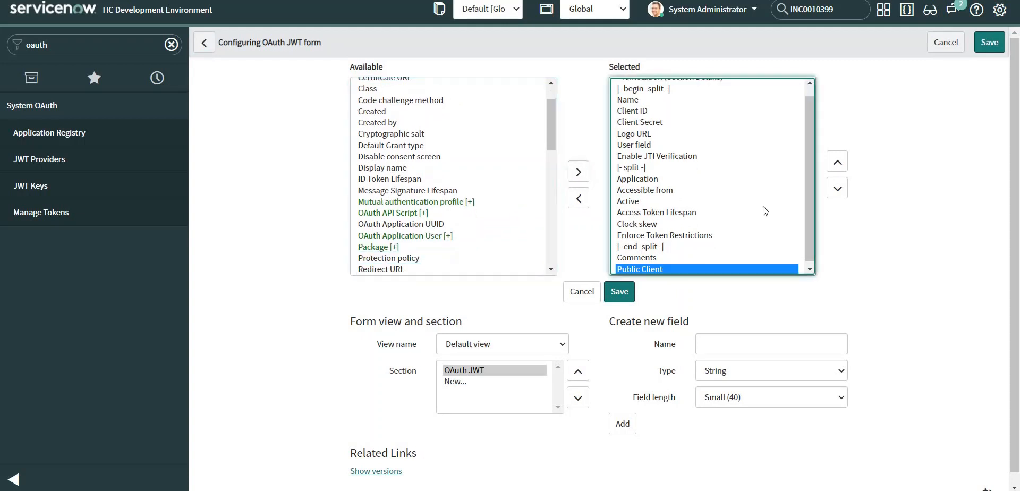
# Place Public Client directly below Enforce Token Restrictions, before the end_split marker, and save the form layout.
pyautogui.click(838, 161)
pyautogui.click(838, 161)
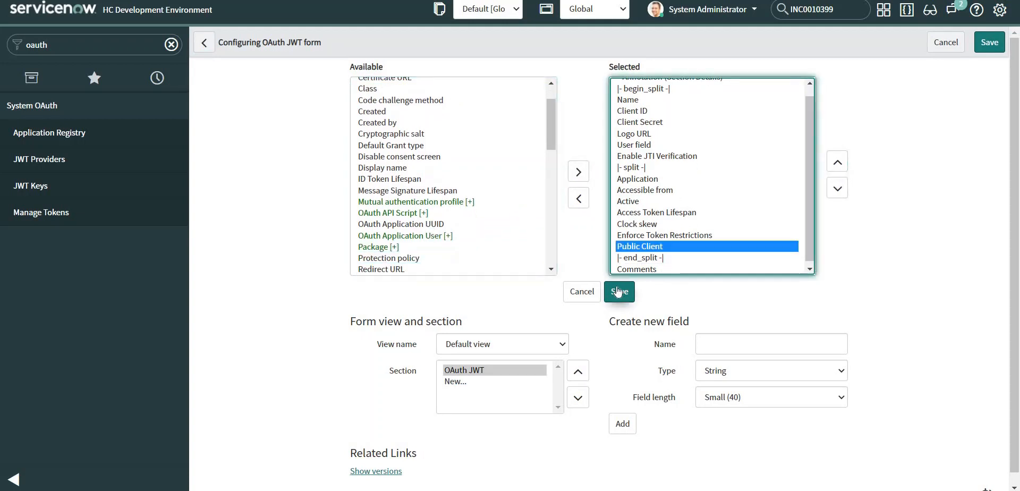
pyautogui.click(620, 291)
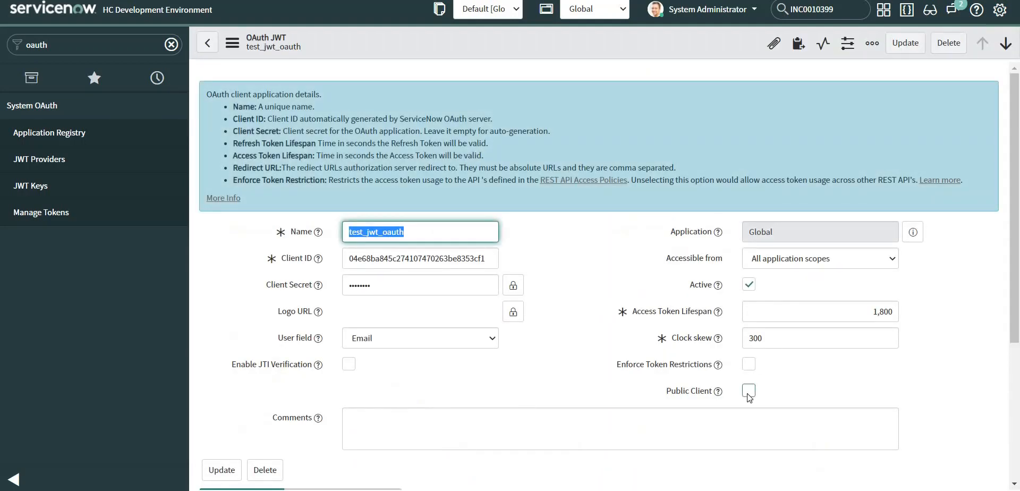
# Enable Public Client on the test_jwt_oauth record and save the record without leaving it.
pyautogui.click(749, 390)
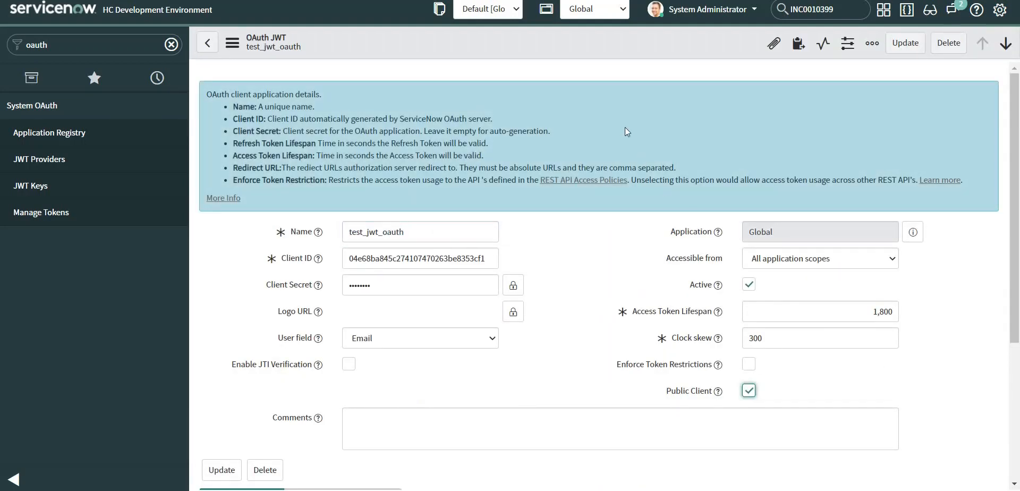
pyautogui.rightClick(557, 39)
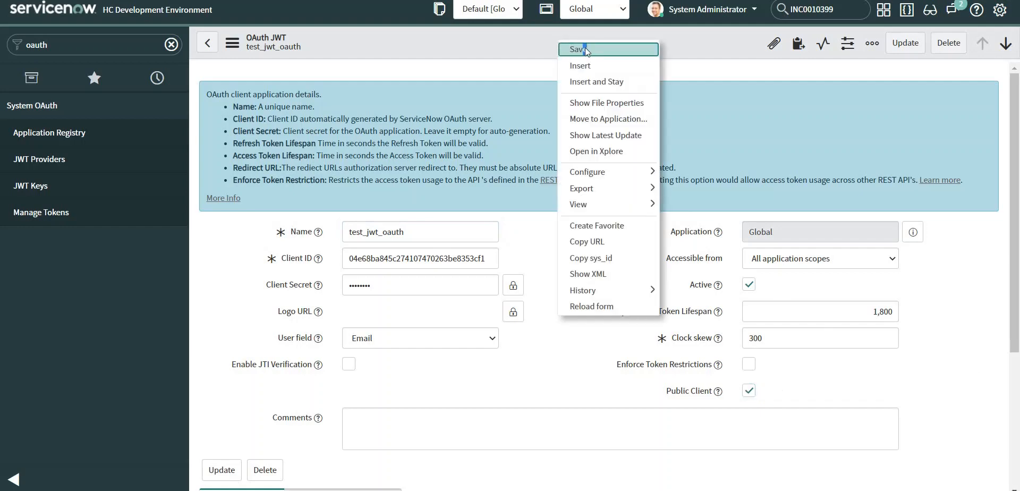
pyautogui.click(577, 49)
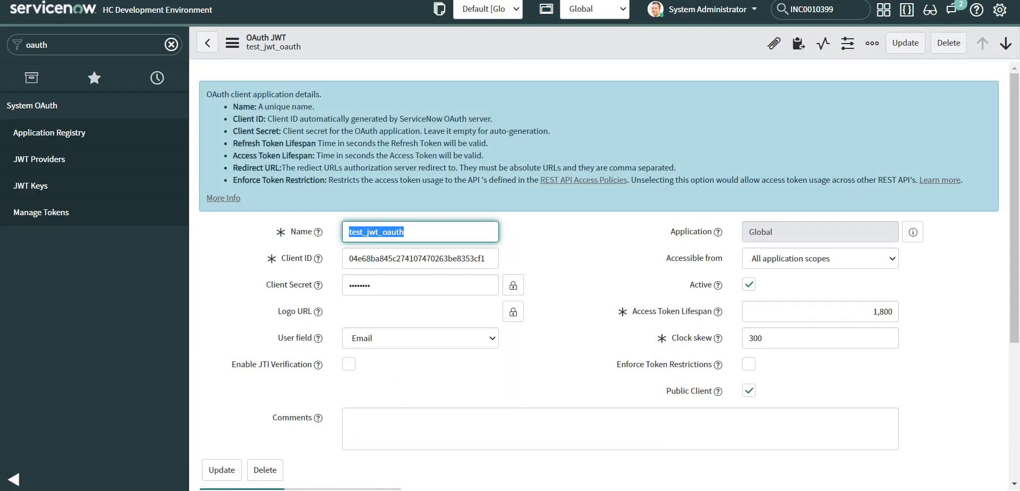
# Switch to Postman, exclude client_id and client_secret from the token request's body, and send it again.
pyautogui.hotkey('alt', 'Tab')
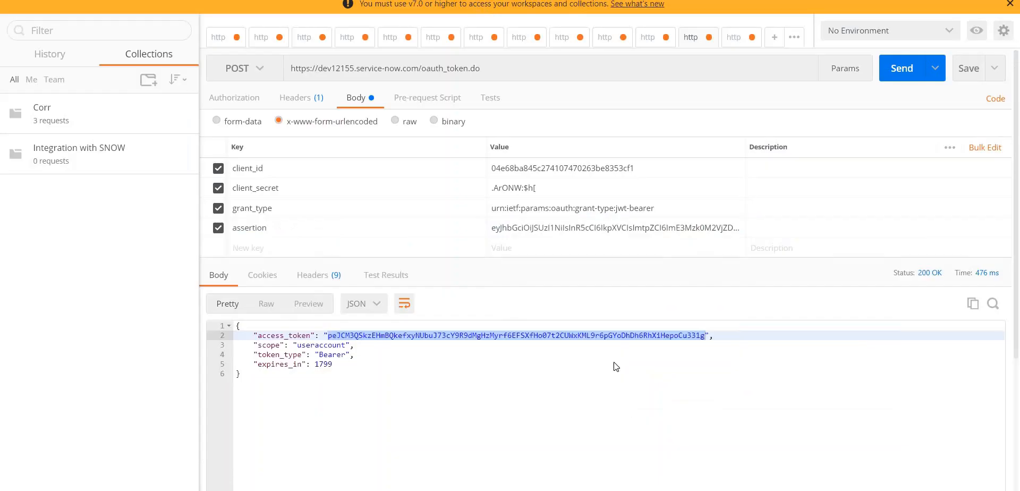
pyautogui.click(219, 169)
pyautogui.click(218, 188)
pyautogui.click(440, 389)
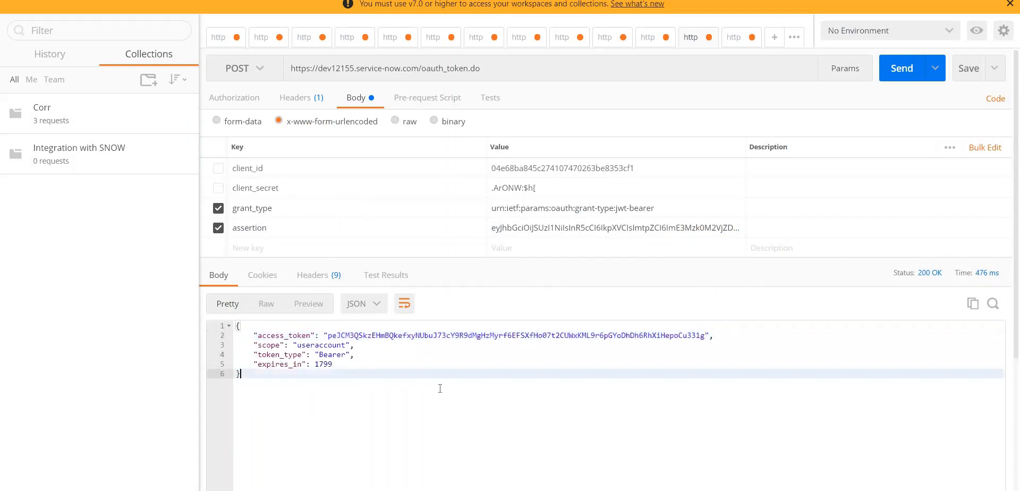
pyautogui.click(903, 74)
# Take the access_token value from the token response and append the token after the existing one in the incident request's Authorization header.
pyautogui.moveTo(328, 335); pyautogui.dragTo(704, 331)
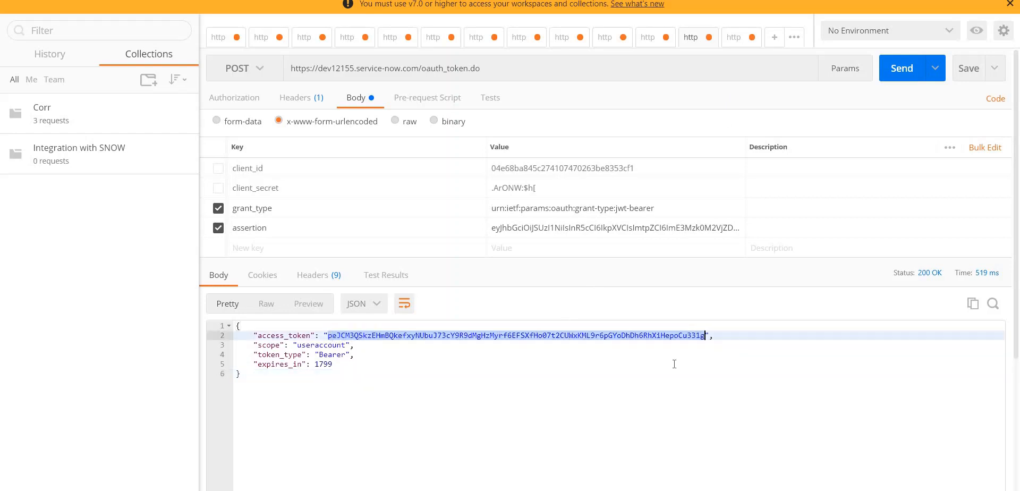
pyautogui.click(731, 46)
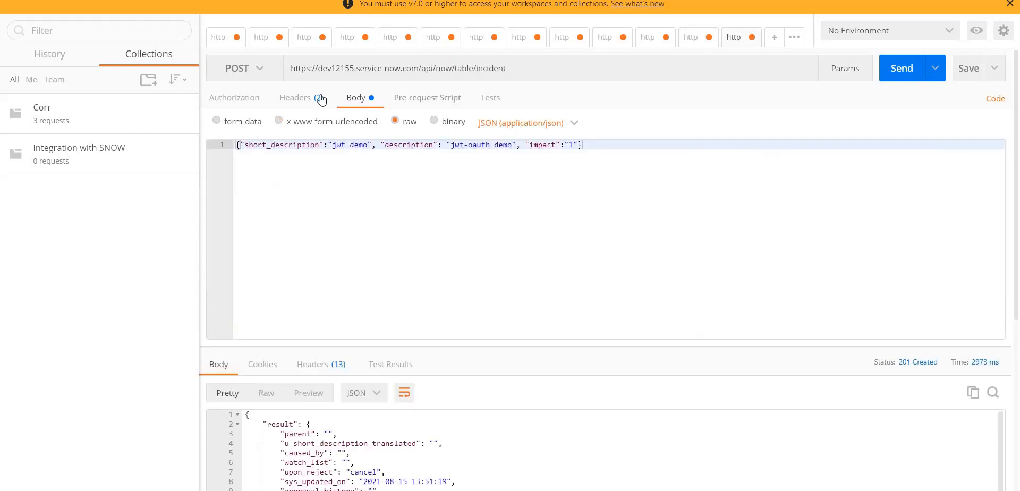
pyautogui.click(295, 99)
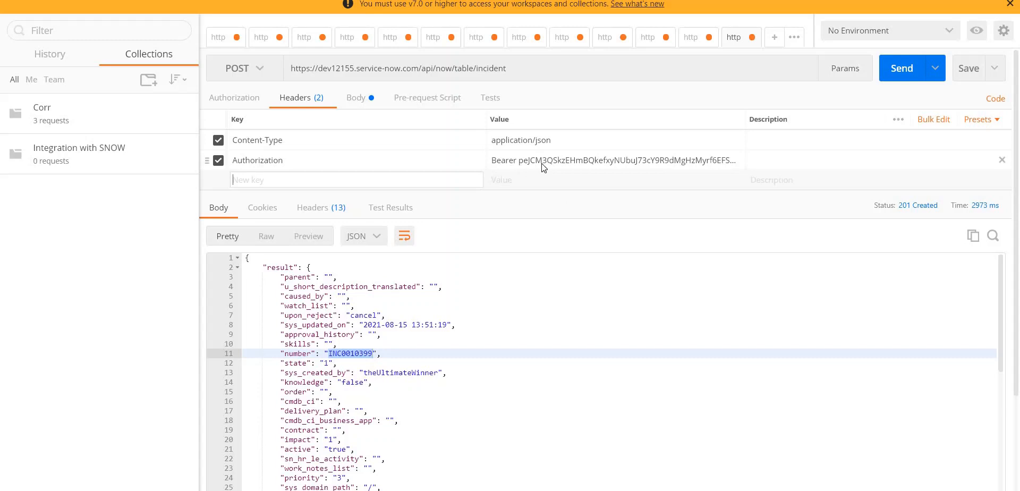
pyautogui.click(542, 165)
pyautogui.moveTo(668, 181); pyautogui.dragTo(492, 169)
pyautogui.click(492, 169)
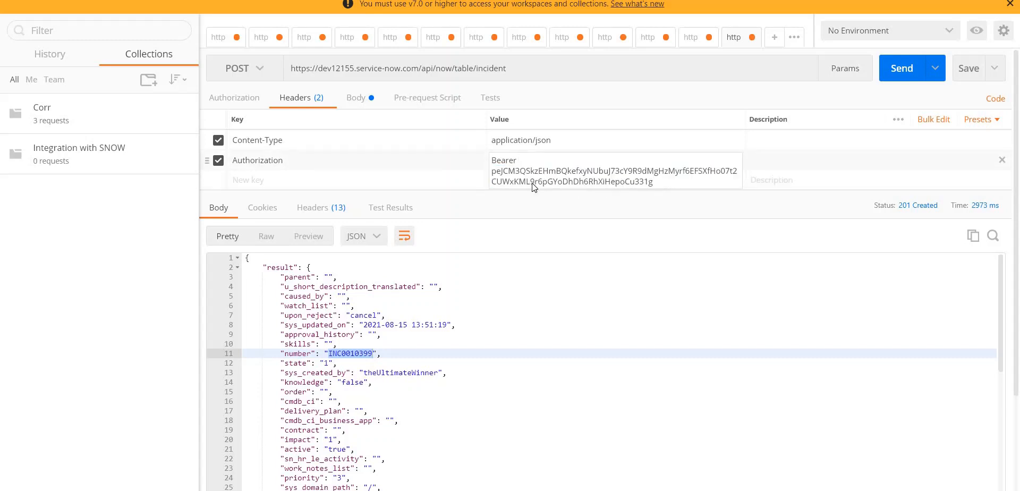
pyautogui.doubleClick(628, 184)
pyautogui.hotkey('ctrl', 'c')
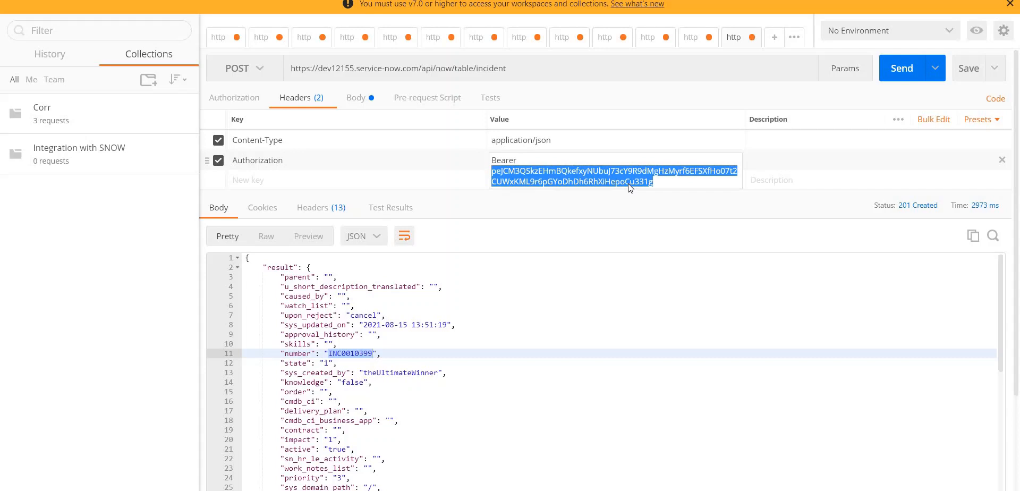
pyautogui.press('Right')
pyautogui.hotkey('ctrl', 'v')
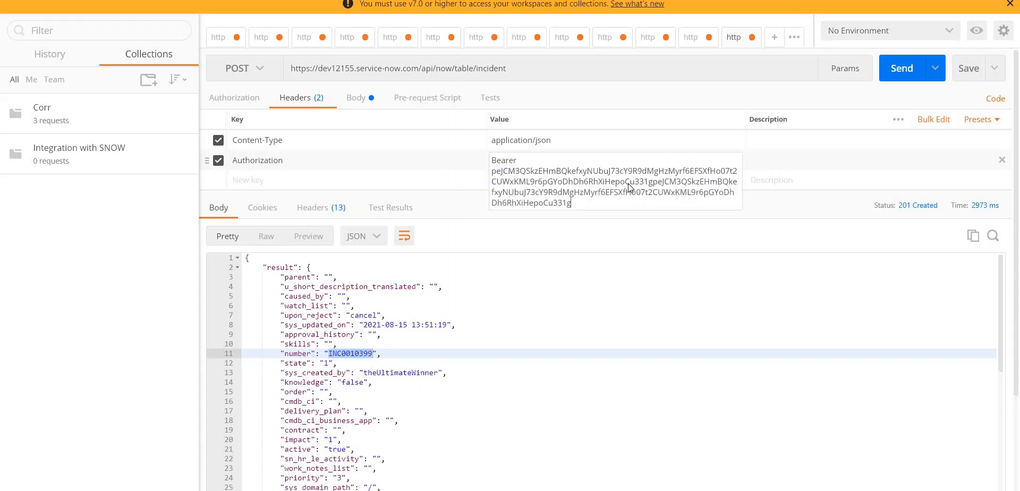
# Replace the duplicated Authorization value of the incident request with Bearer followed by the copied access token, and send the request.
pyautogui.hotkey('ctrl', 'z')
pyautogui.moveTo(662, 183); pyautogui.dragTo(489, 171)
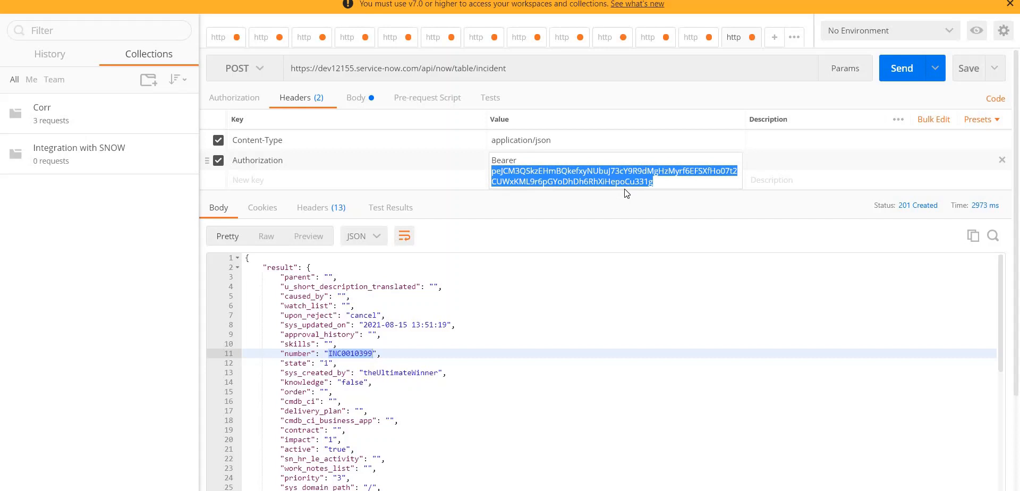
pyautogui.hotkey('ctrl', 'v')
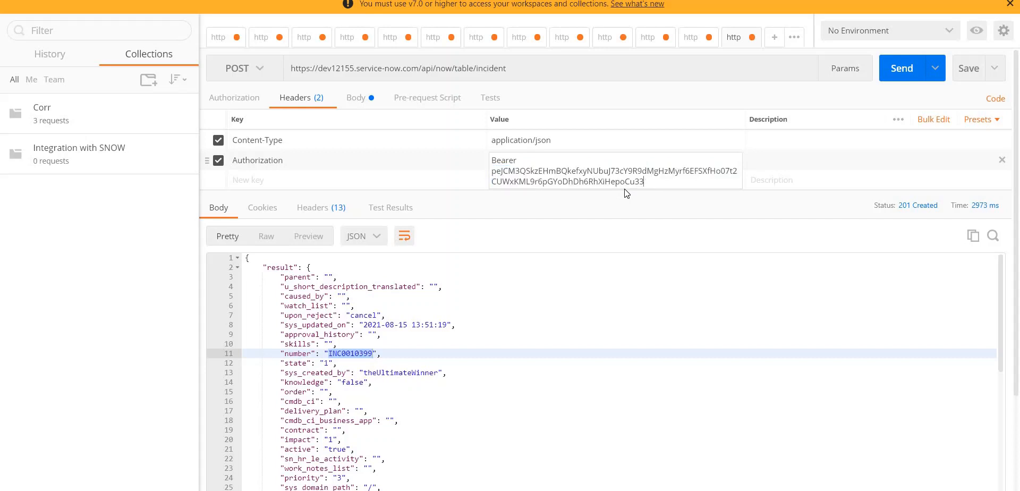
pyautogui.click(624, 189)
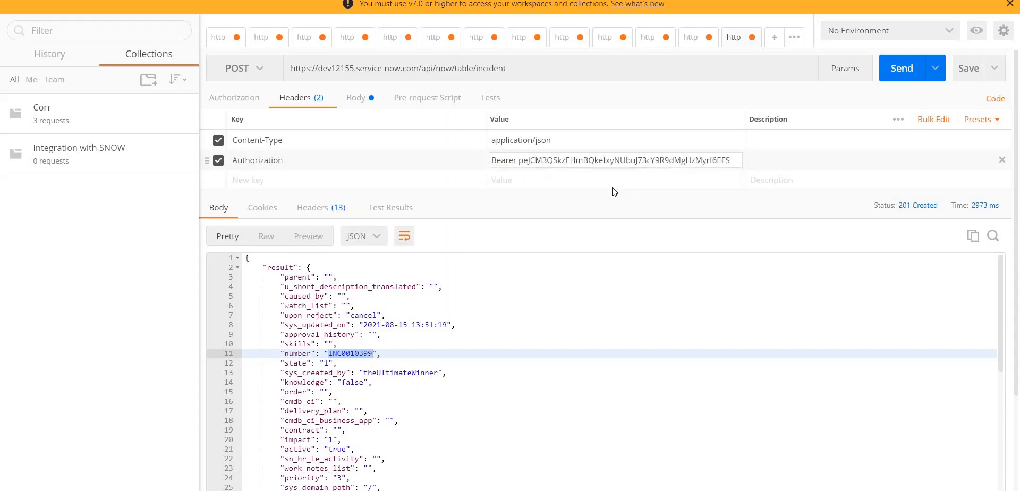
pyautogui.moveTo(520, 161); pyautogui.dragTo(788, 169)
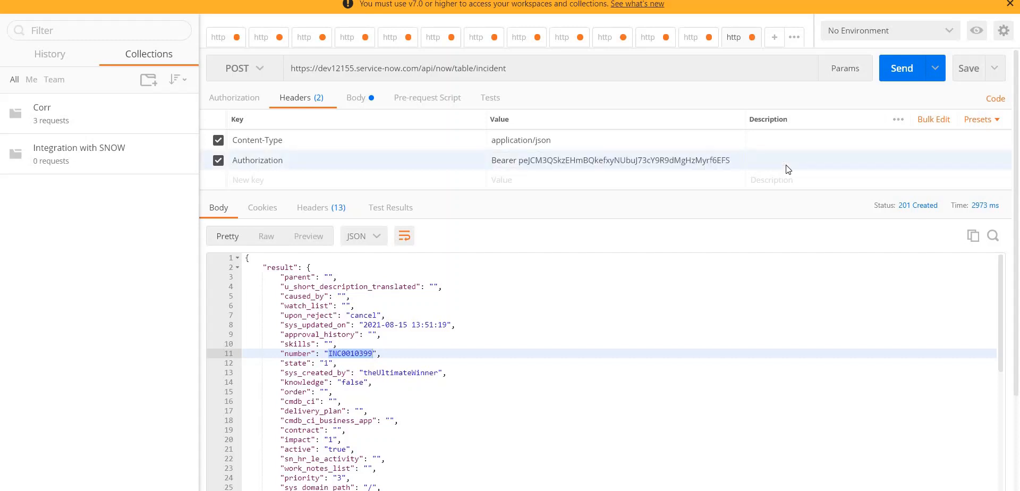
pyautogui.tripleClick(684, 164)
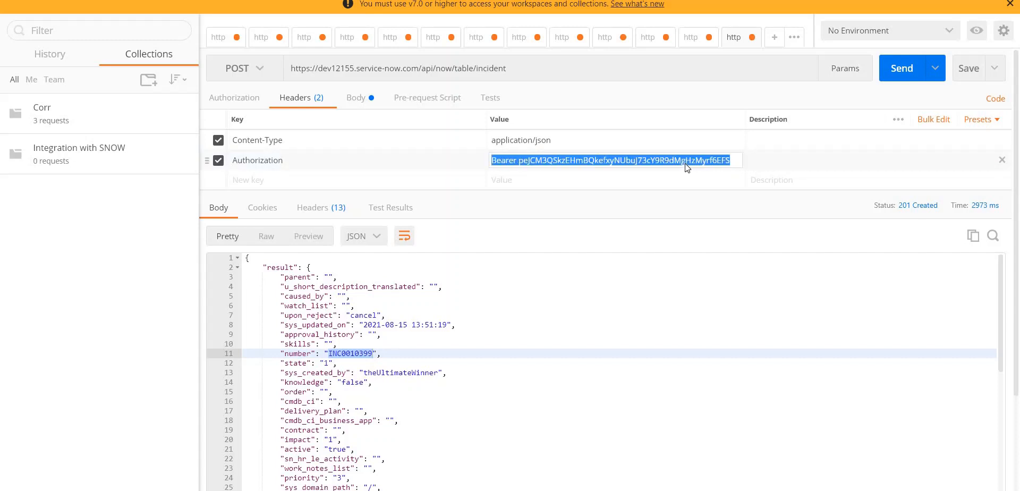
pyautogui.write('Bearer')
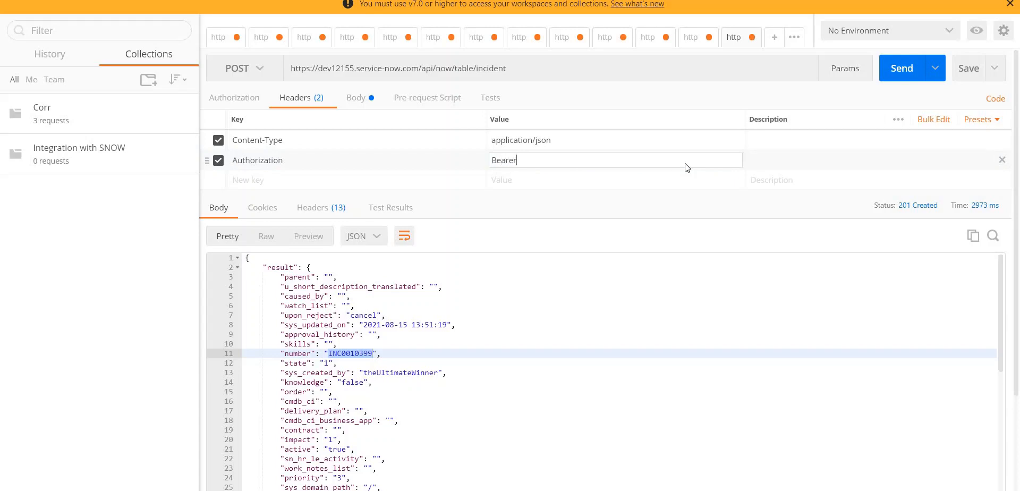
pyautogui.hotkey('ctrl', 'v')
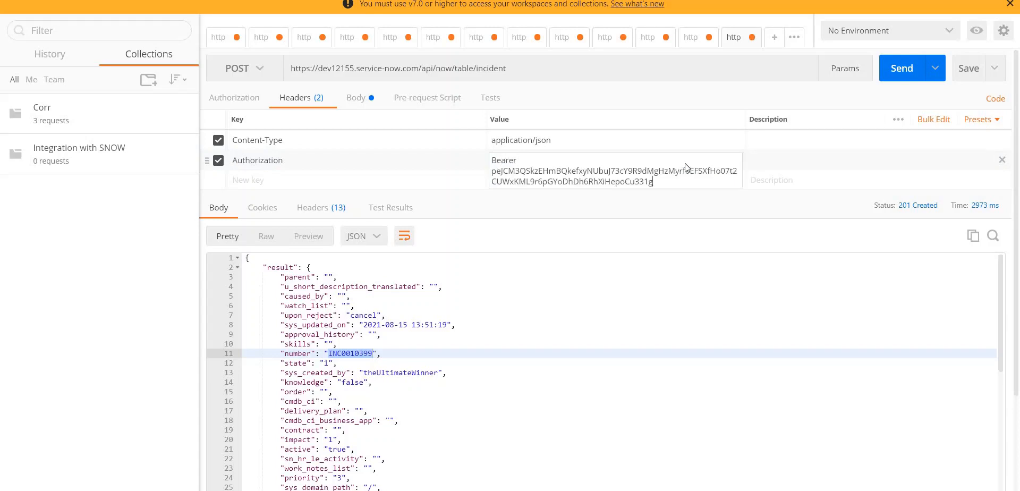
pyautogui.click(907, 76)
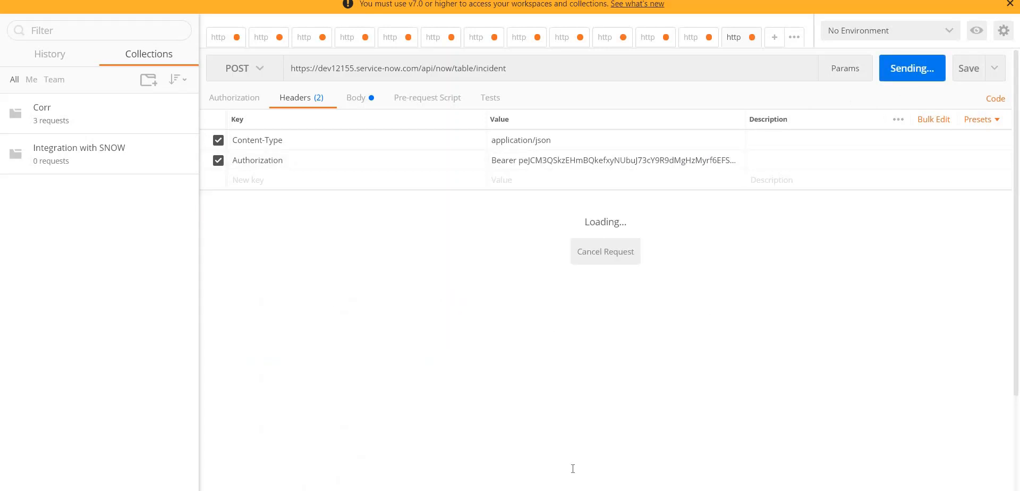
# Switch to ServiceNow, set the Access Token Lifespan of test_jwt_oauth to 5, and save the record without leaving it.
pyautogui.hotkey('alt', 'Tab')
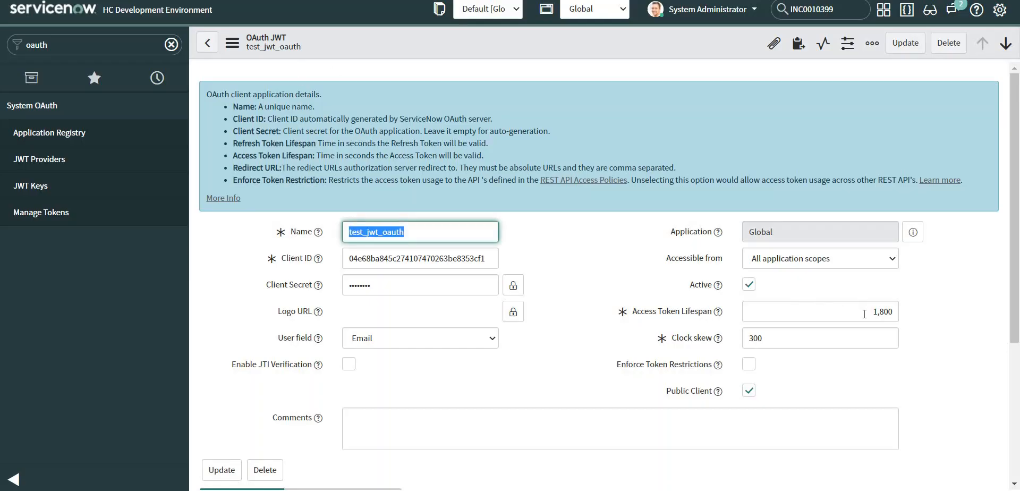
pyautogui.moveTo(865, 314); pyautogui.dragTo(925, 312)
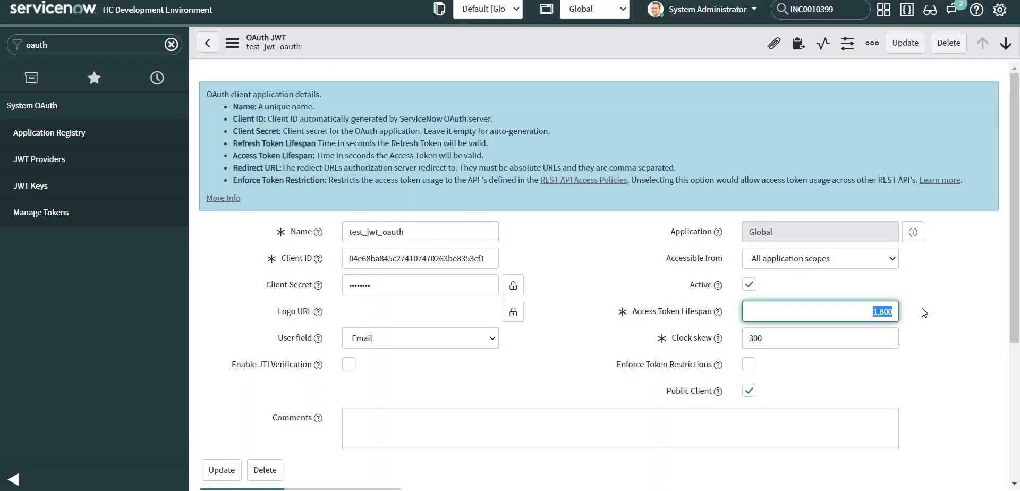
pyautogui.write('5')
pyautogui.rightClick(582, 42)
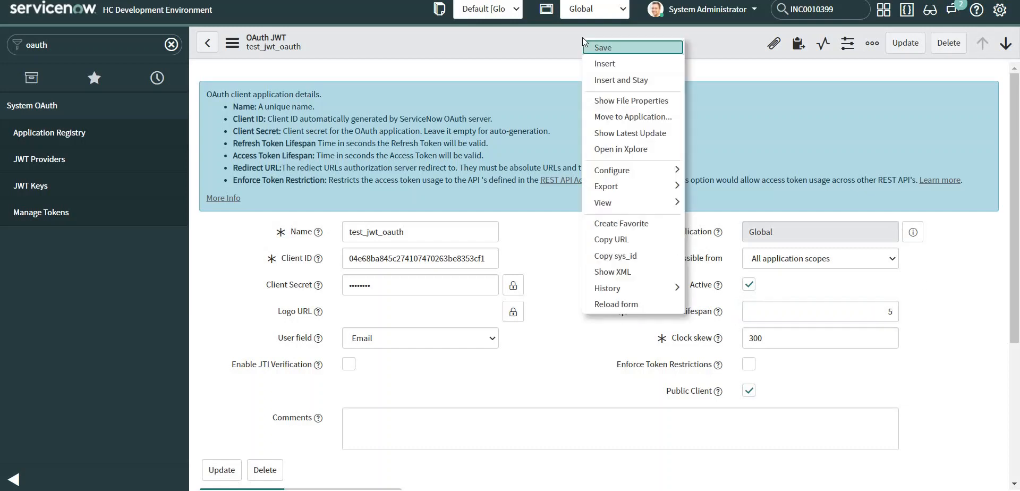
pyautogui.click(591, 45)
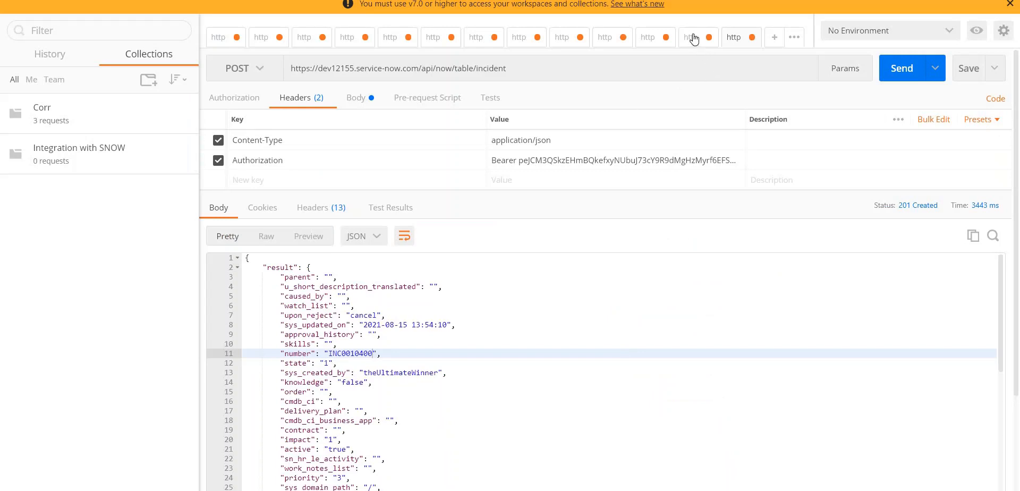
# Switch to Postman and resend the oauth_token.do request with its existing assertion.
pyautogui.click(693, 38)
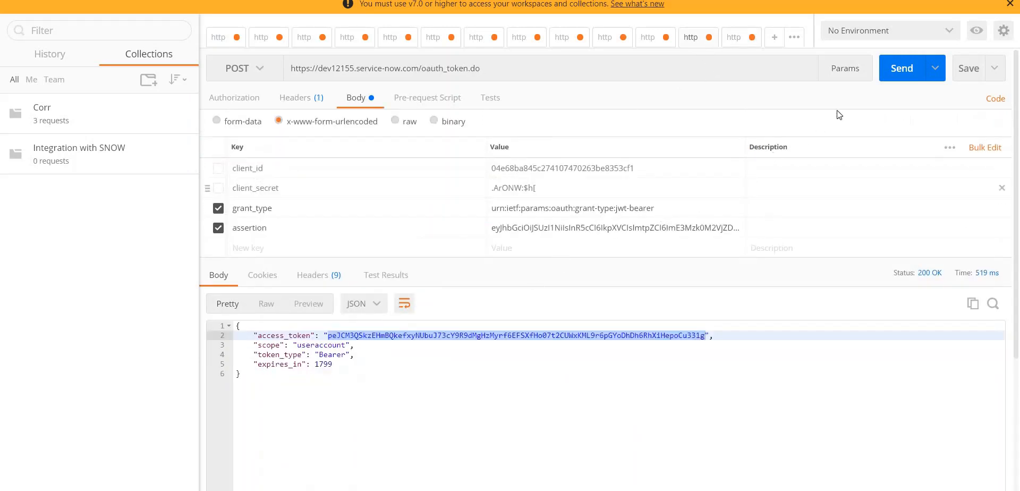
pyautogui.click(902, 71)
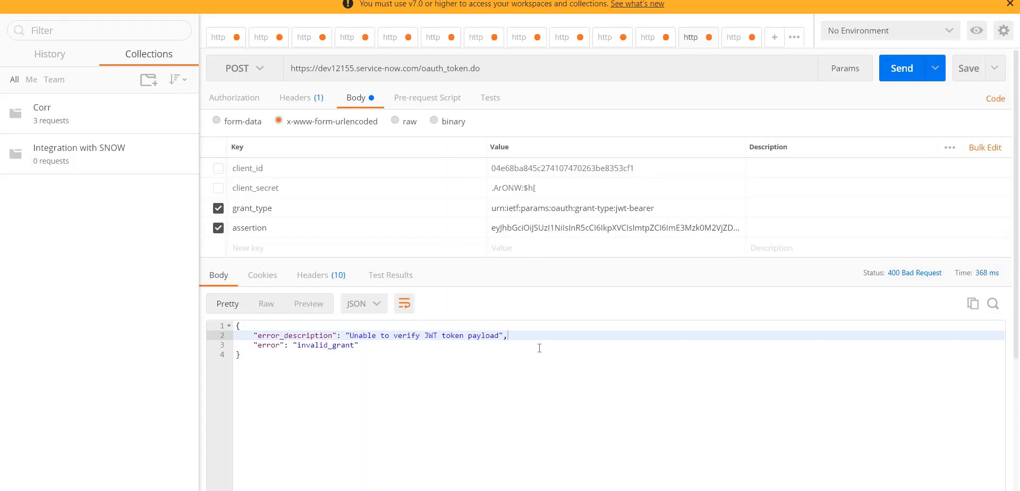
# Switch to the ServiceNow background script page, run the JWT generation script in global scope, and copy the generated JWT.
pyautogui.hotkey('alt', 'Tab')
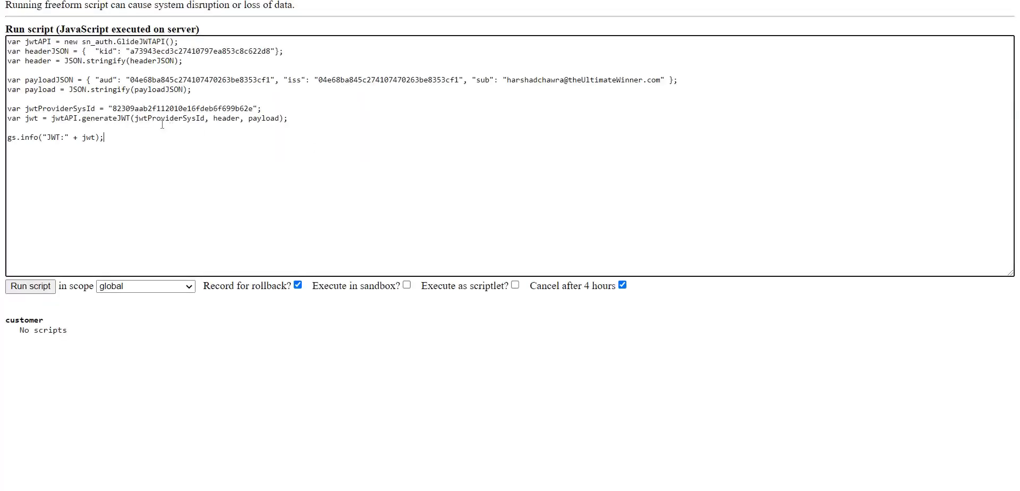
pyautogui.click(30, 286)
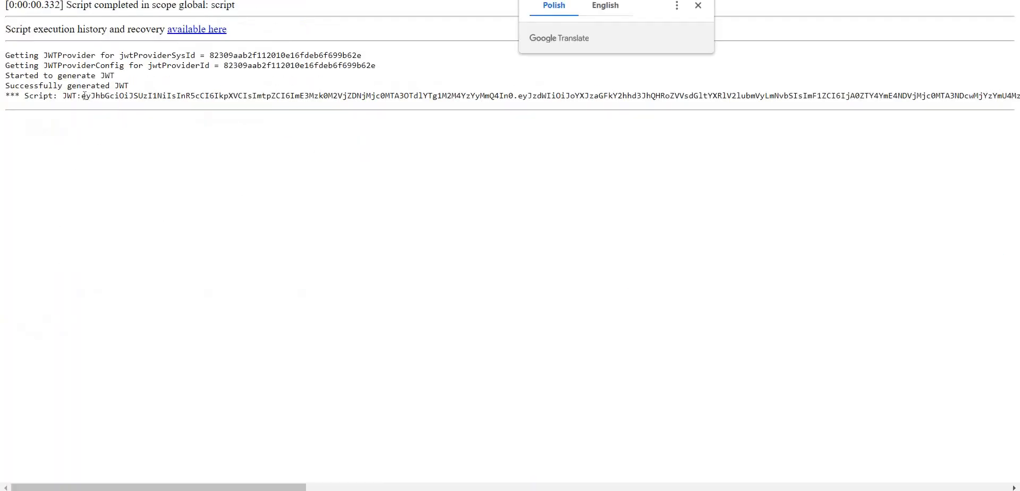
pyautogui.moveTo(84, 96); pyautogui.dragTo(1019, 112)
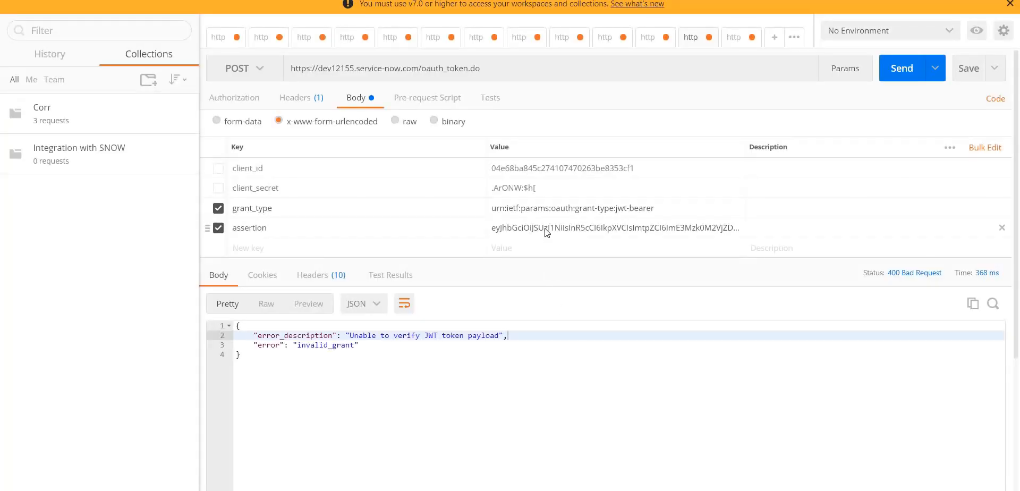
# In Postman, replace the token request's assertion value with the newly generated JWT and send the request twice.
pyautogui.click(544, 228)
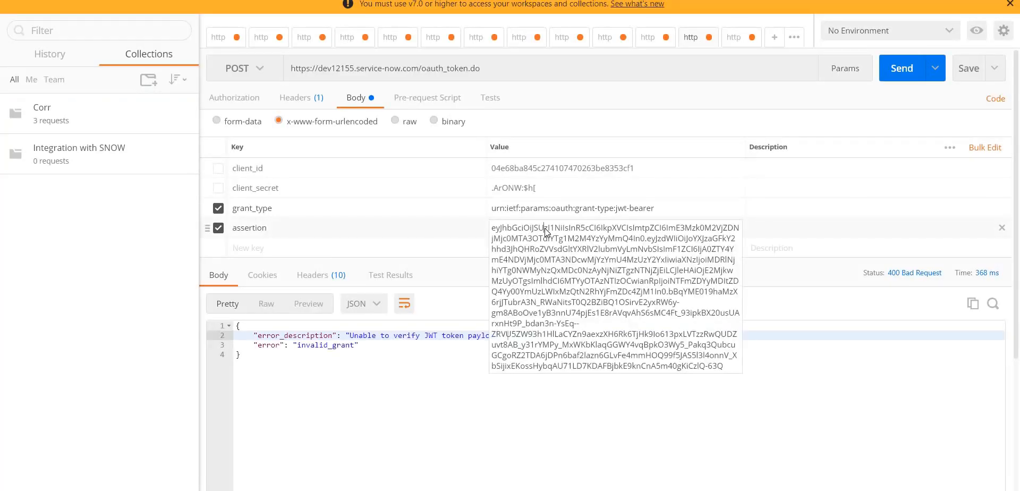
pyautogui.hotkey('ctrl', 'a')
pyautogui.hotkey('ctrl', 'v')
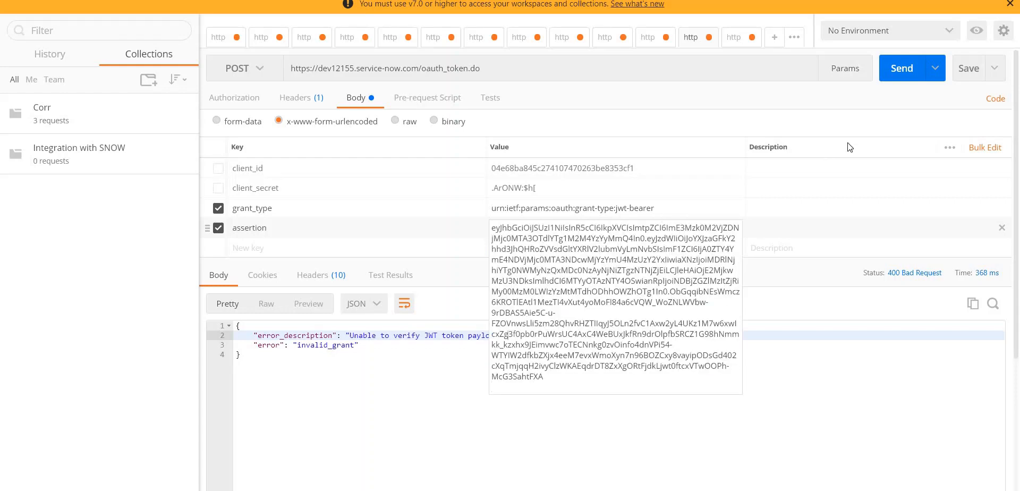
pyautogui.click(908, 78)
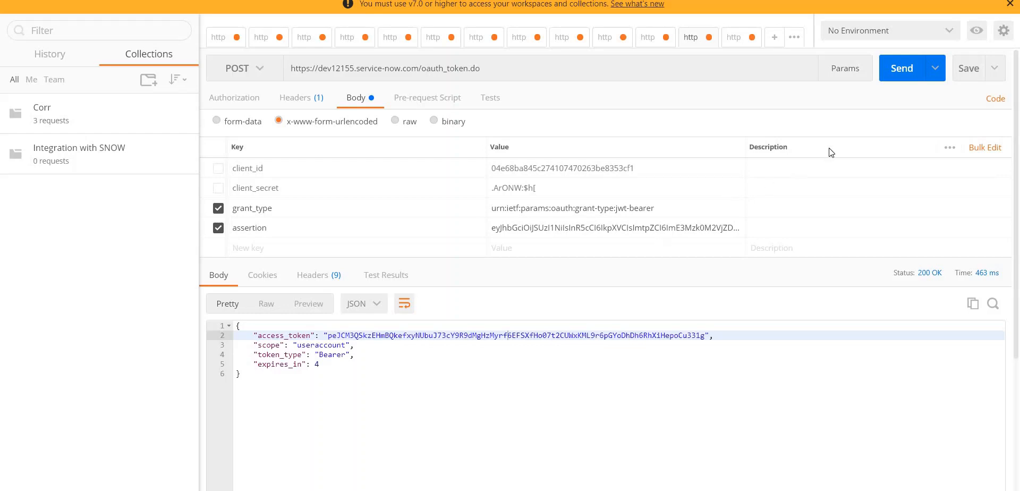
pyautogui.click(897, 75)
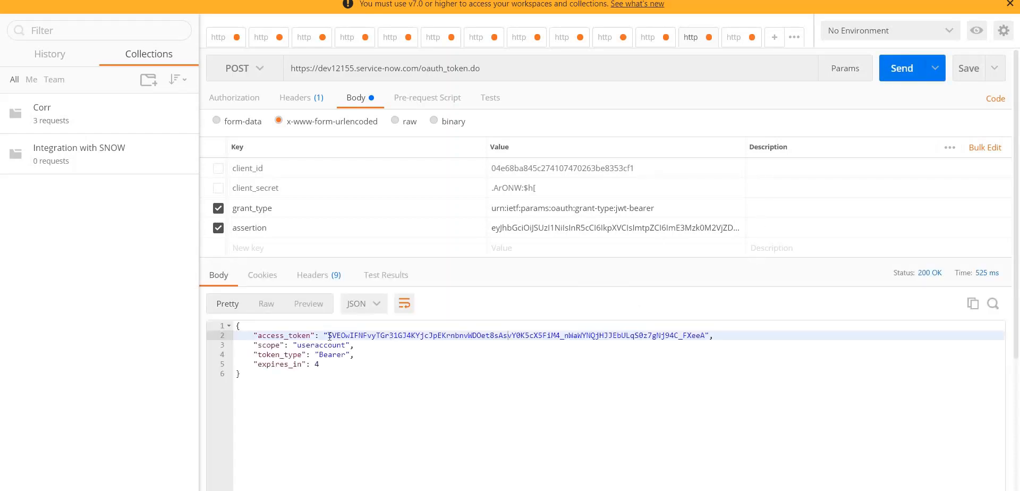
# Copy the new access_token, set the incident request's Authorization header to Bearer plus that token, and send the request.
pyautogui.moveTo(329, 335); pyautogui.dragTo(706, 335)
pyautogui.hotkey('ctrl', 'c')
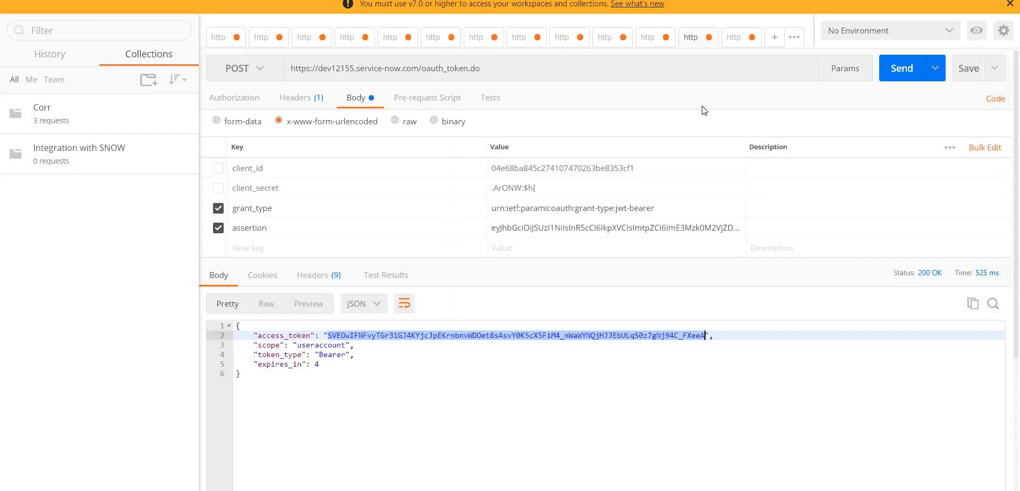
pyautogui.click(743, 41)
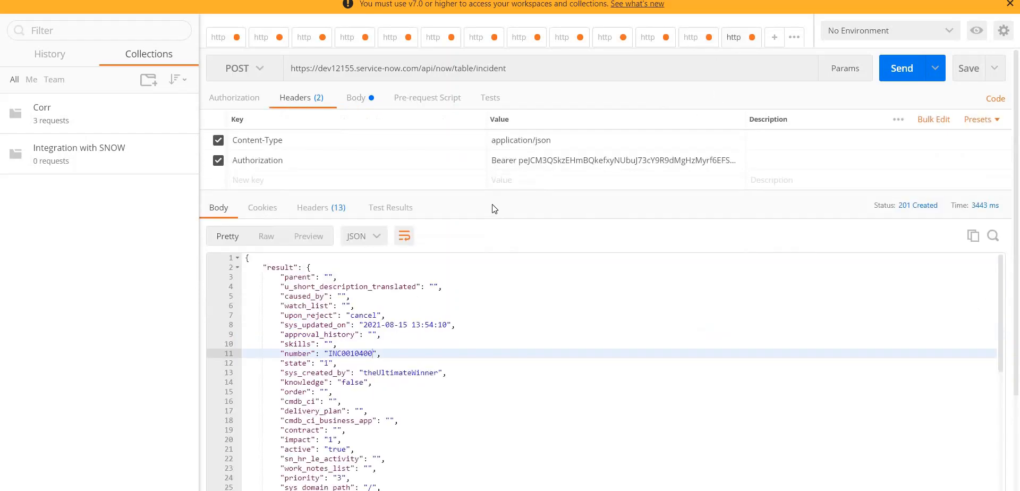
pyautogui.click(517, 162)
pyautogui.hotkey('ctrl', 'a')
pyautogui.write('B')
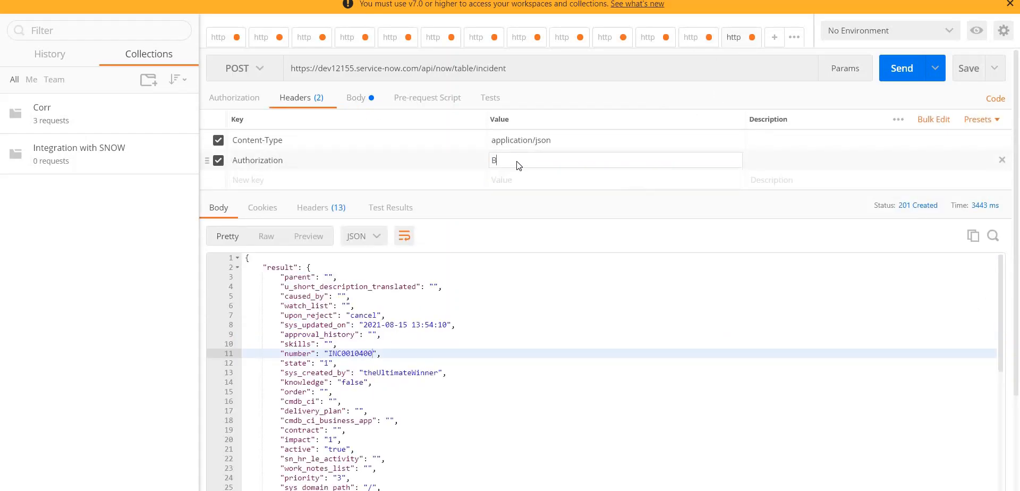
pyautogui.write('earer')
pyautogui.hotkey('ctrl', 'v')
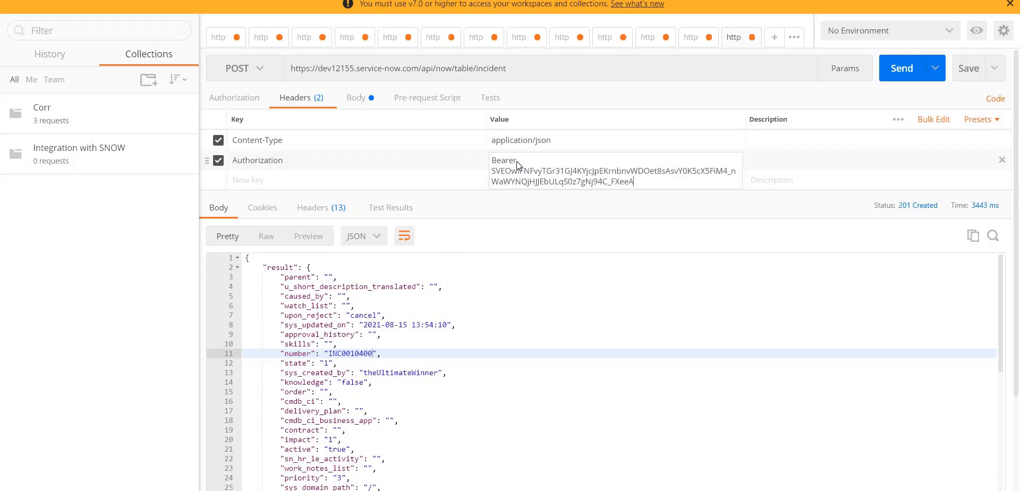
pyautogui.click(904, 70)
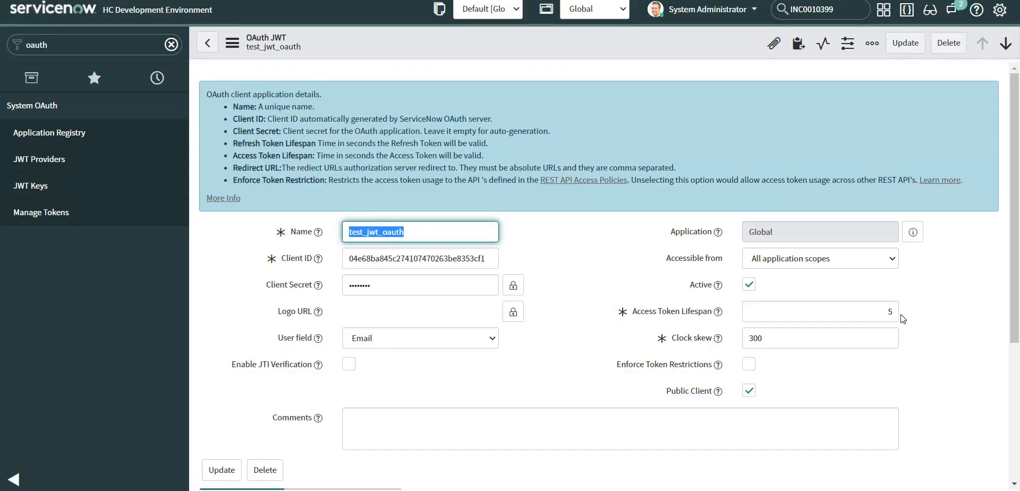
# Back in ServiceNow, set the Access Token Lifespan of test_jwt_oauth to 100 and save the record without leaving it.
pyautogui.moveTo(892, 312); pyautogui.dragTo(905, 313)
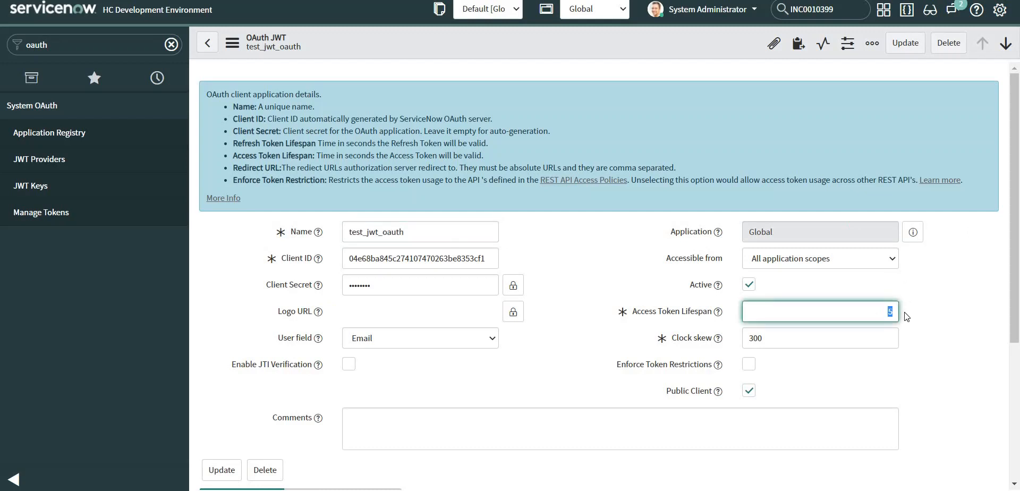
pyautogui.press('BackSpace')
pyautogui.write('100')
pyautogui.rightClick(509, 37)
pyautogui.click(545, 47)
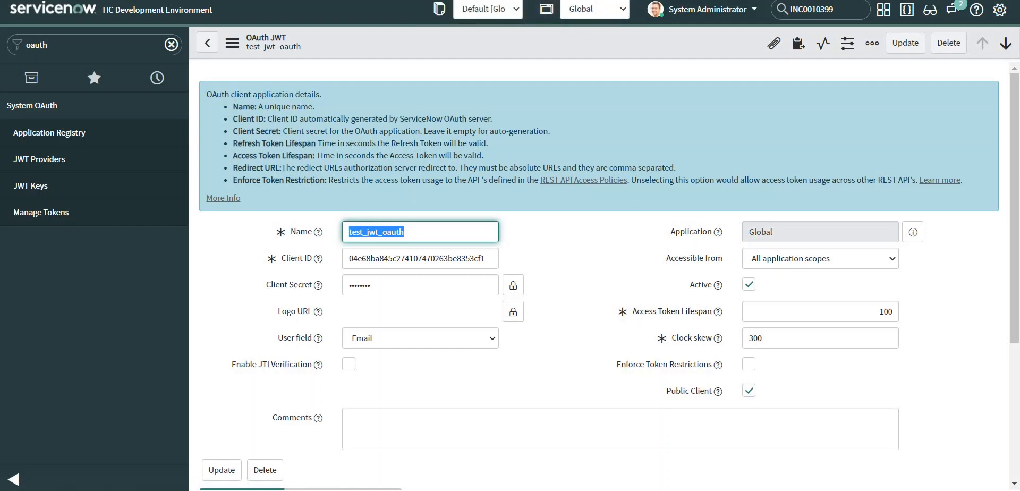
# Return to Postman and send the oauth_token.do request to obtain a token with the updated lifespan.
pyautogui.hotkey('alt', 'Tab')
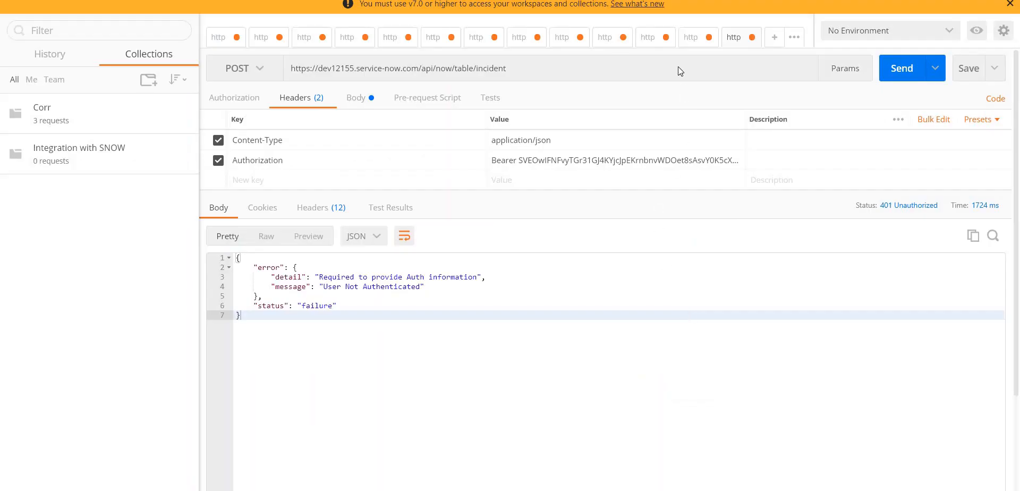
pyautogui.click(690, 38)
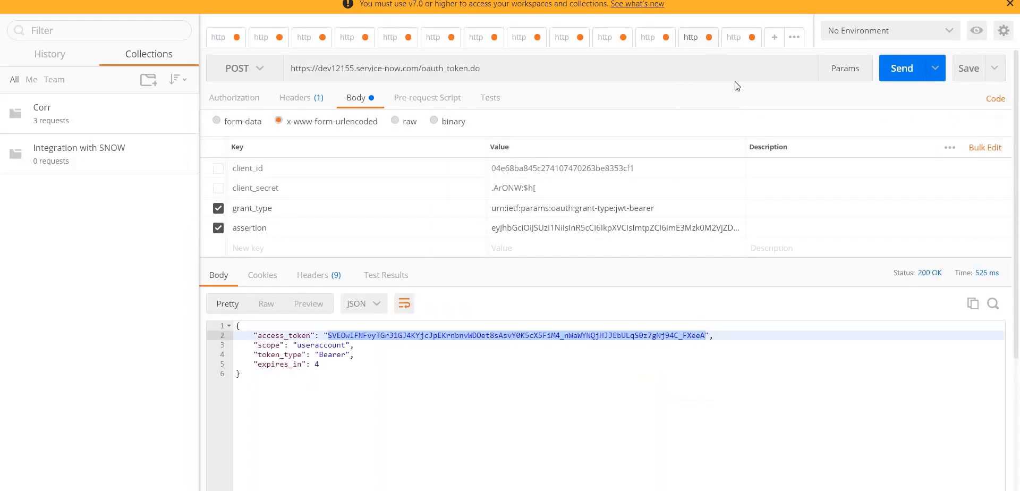
pyautogui.click(894, 81)
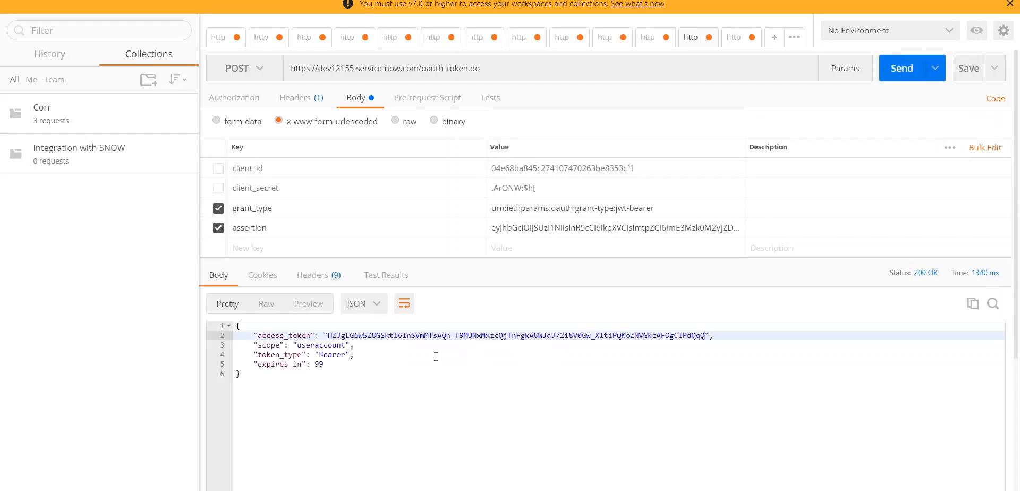
# Copy the returned access token into the incident request's Authorization header after Bearer, replacing the expired one, and resend the incident request.
pyautogui.moveTo(327, 336); pyautogui.dragTo(703, 339)
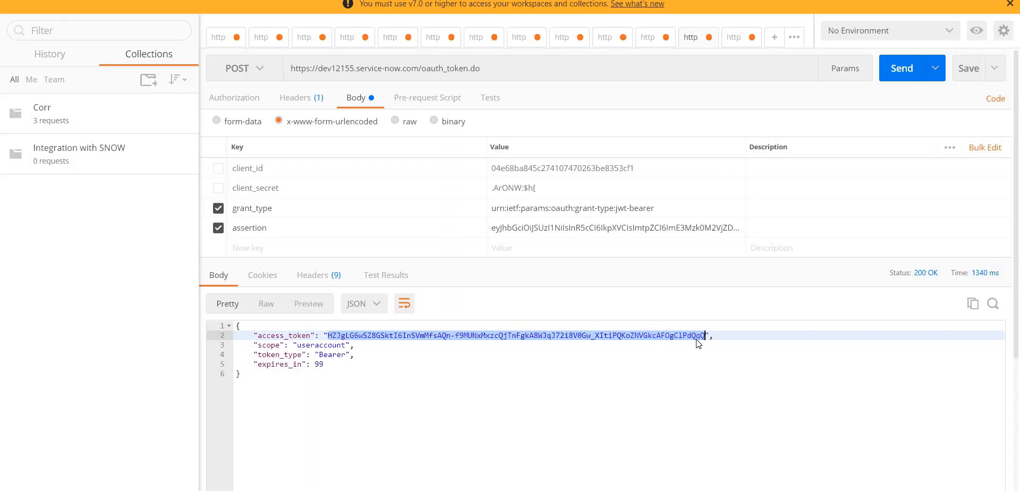
pyautogui.click(736, 37)
pyautogui.click(573, 160)
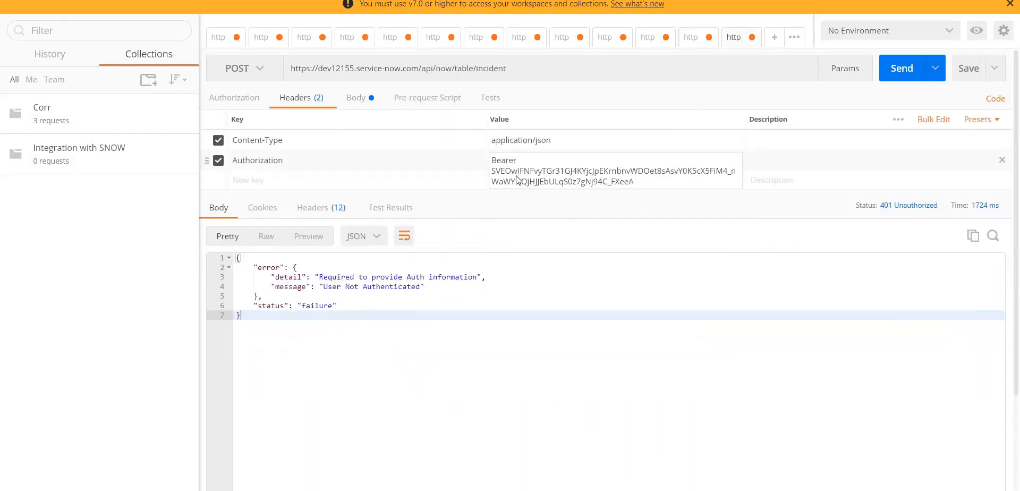
pyautogui.hotkey('ctrl', 'a')
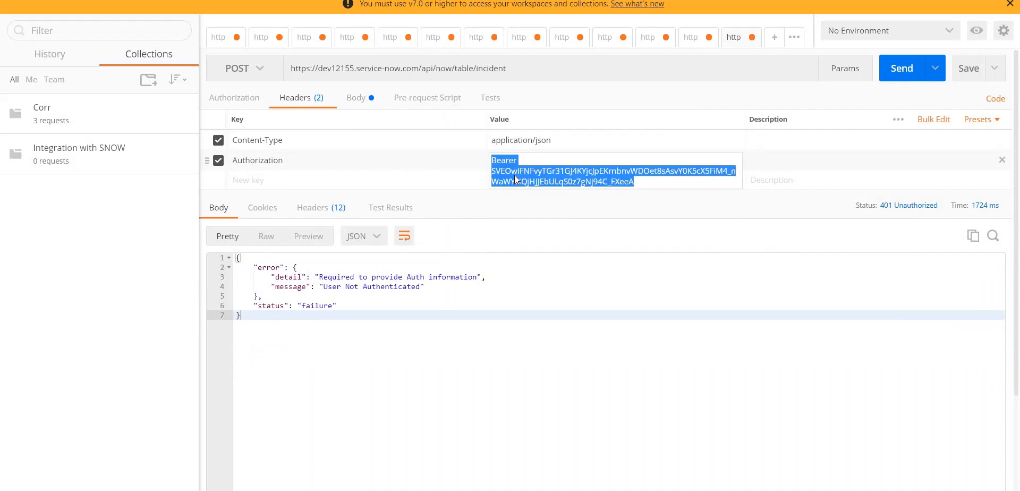
pyautogui.write('Bearer')
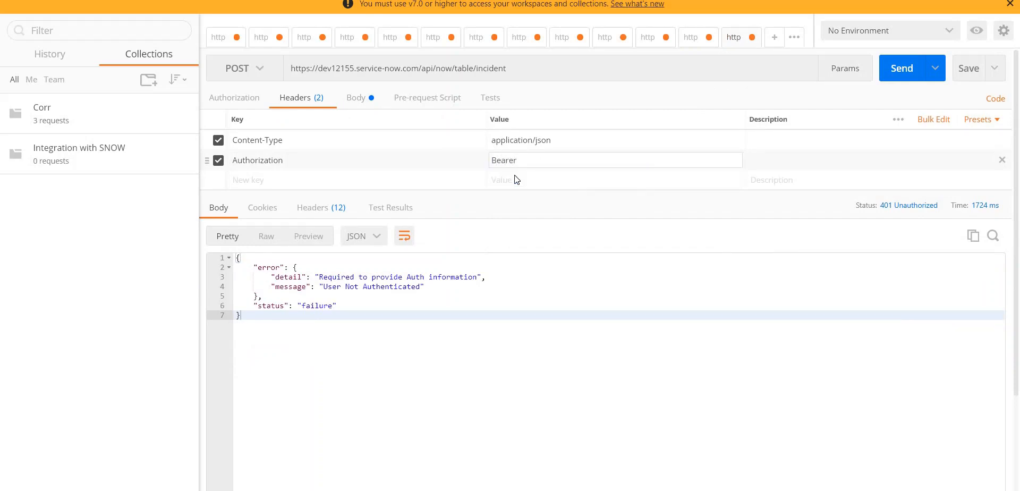
pyautogui.hotkey('ctrl', 'v')
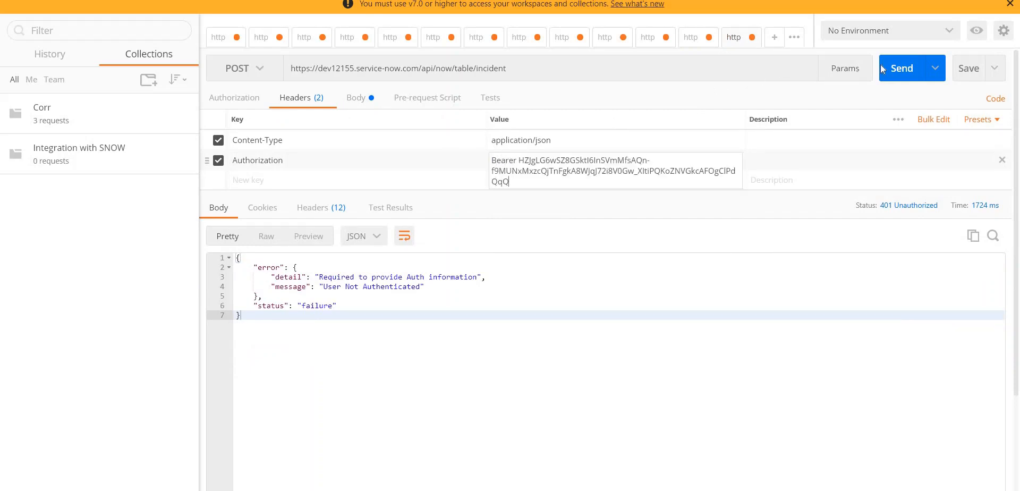
pyautogui.click(902, 67)
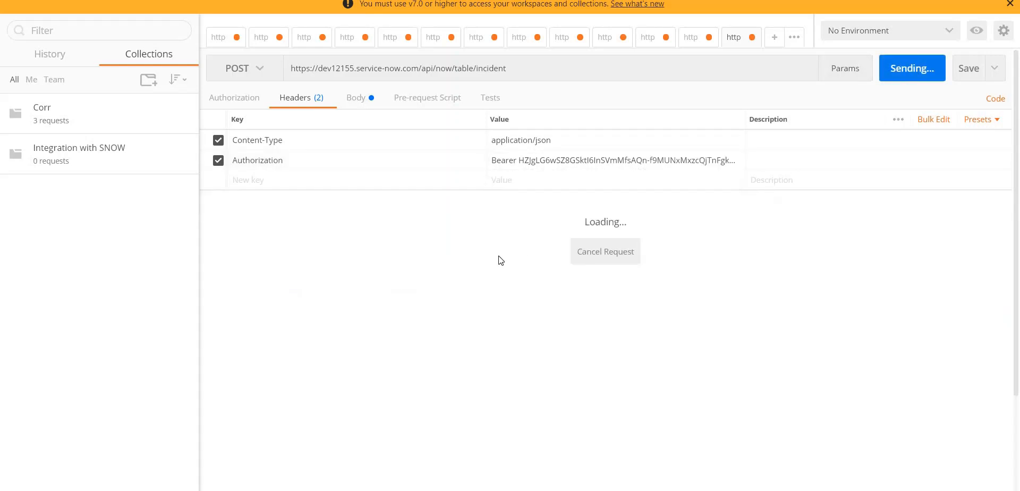